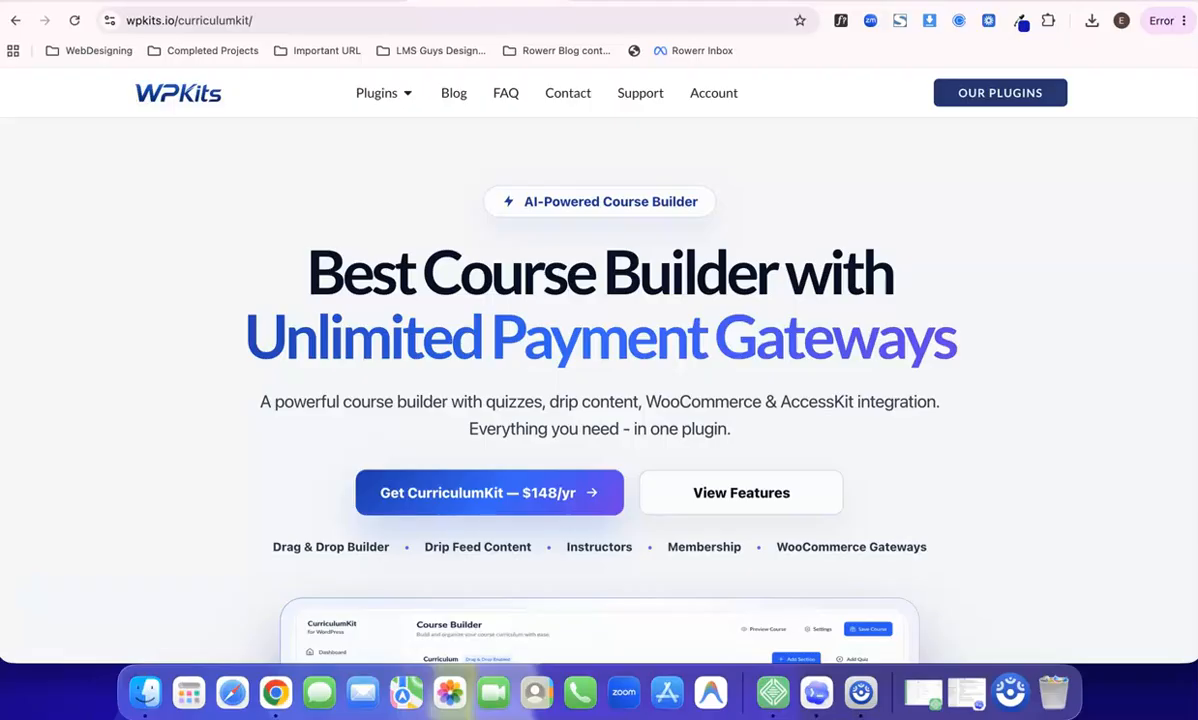
Create a new course in the WordPress site titled "AI Fundamentals 2026: Safe AI Skills for Work".
left_click(172, 1)
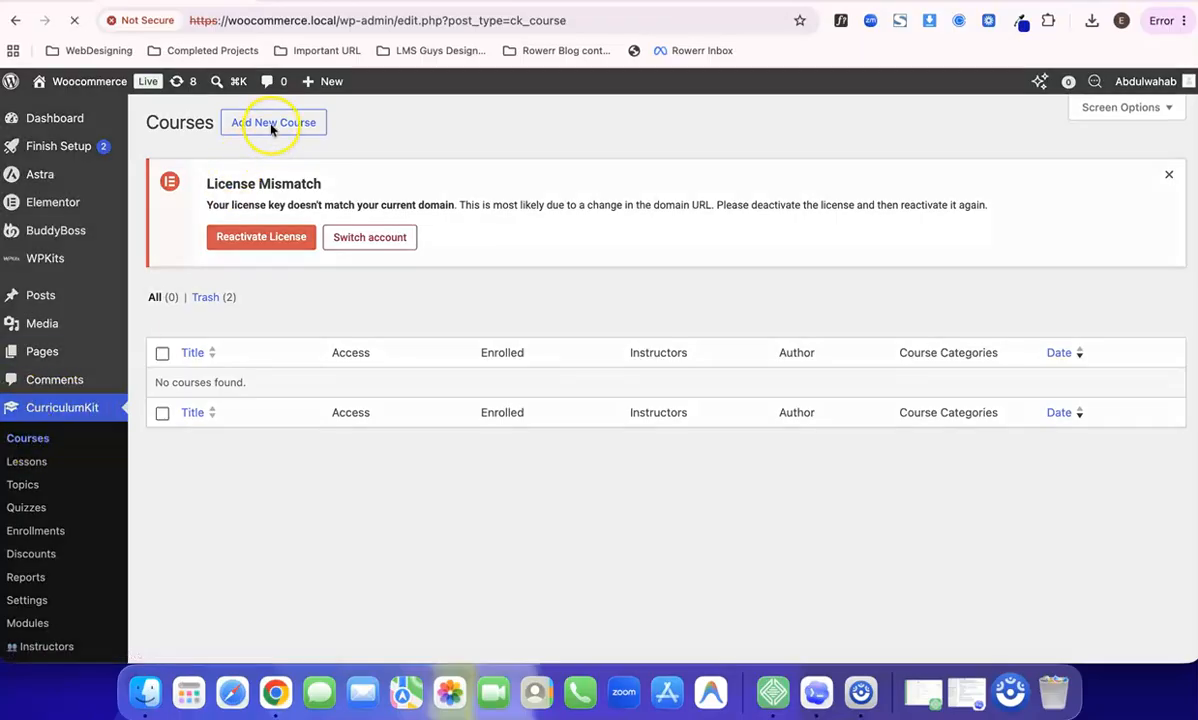
left_click(268, 130)
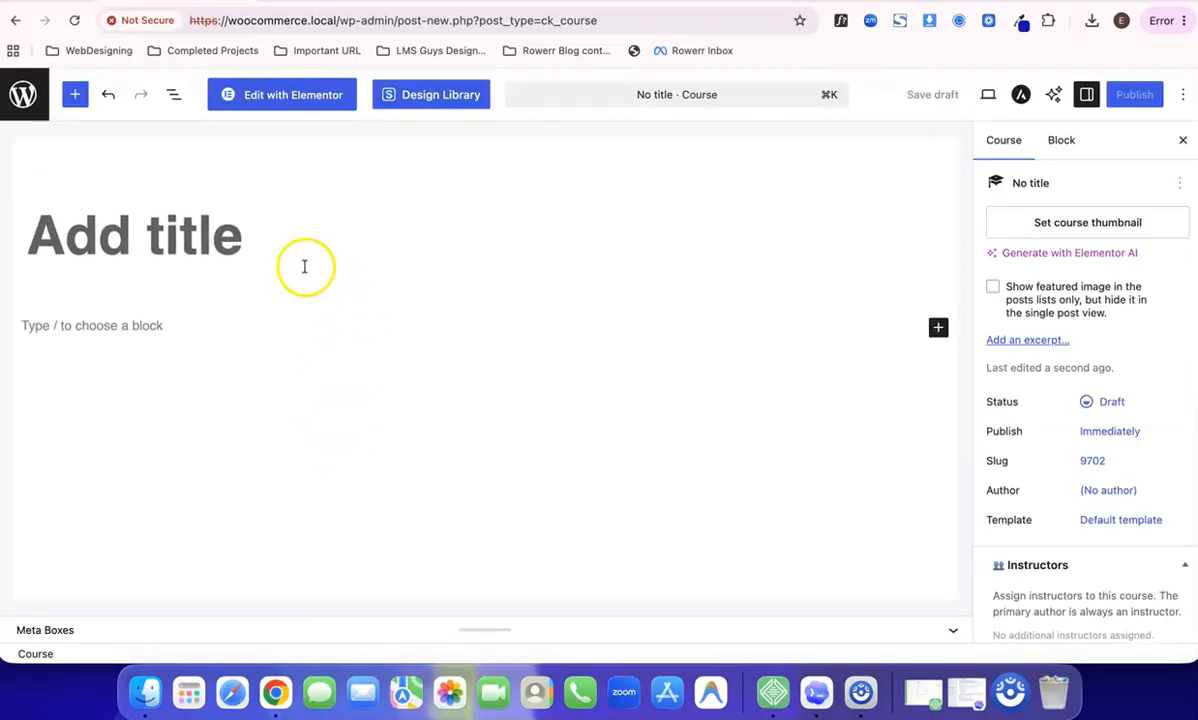
left_click(263, 234)
type("AI Fundamentals 2026: Safe AI Skills for Work")
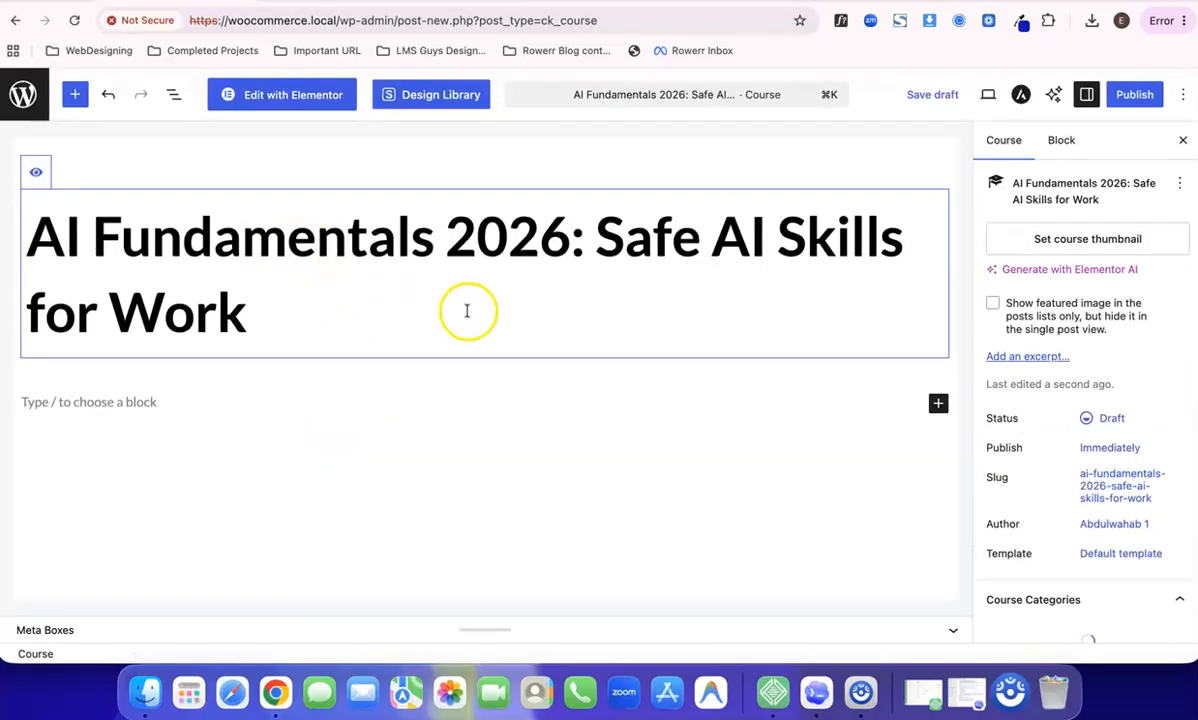
Set the "Course 1" image from the media library as the course thumbnail.
left_click(1094, 236)
left_click(88, 272)
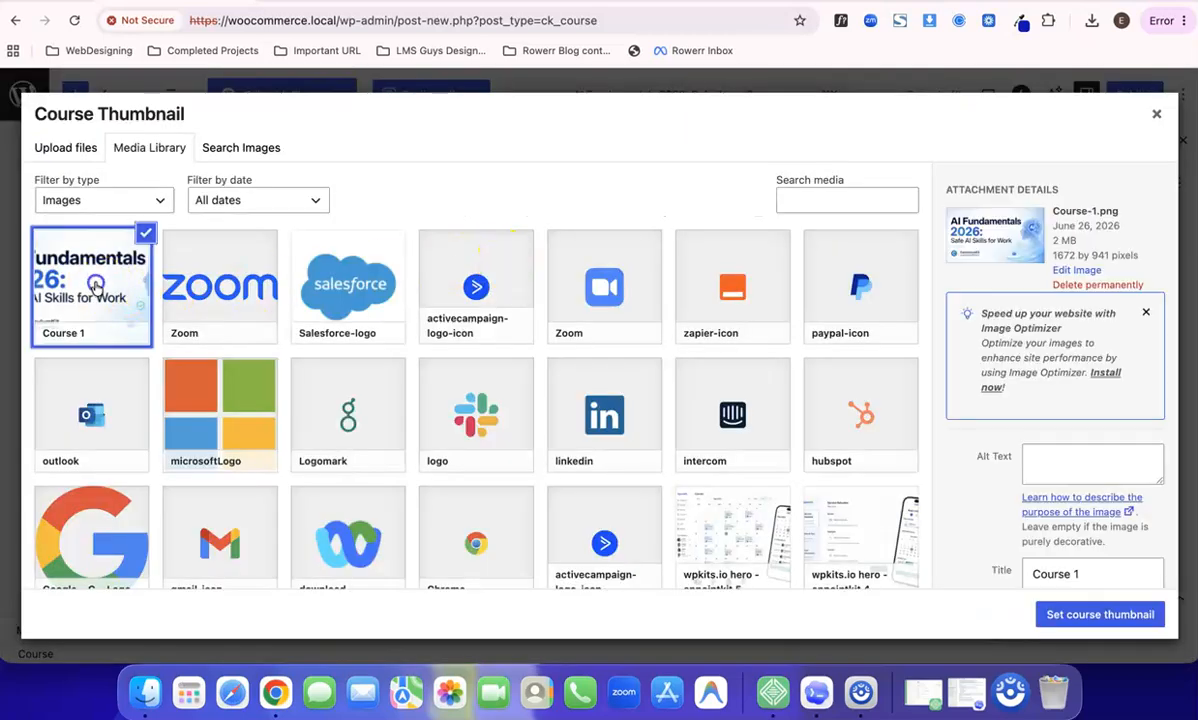
left_click(1065, 612)
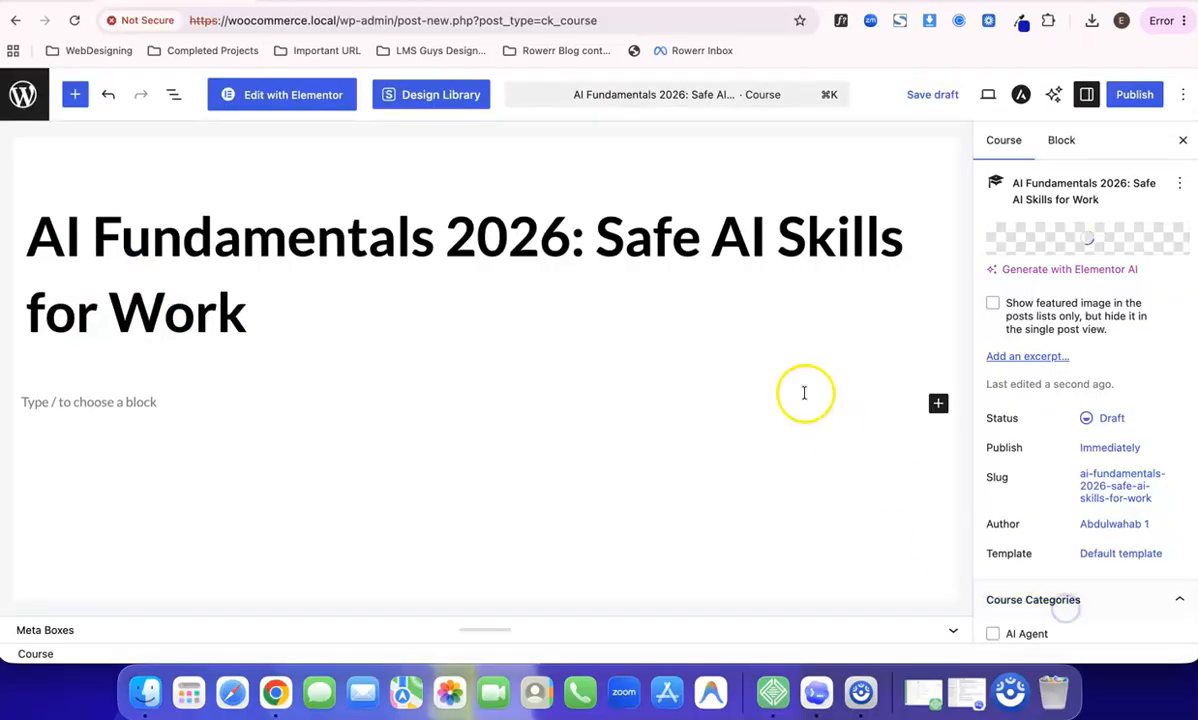
Copy the "What you'll learn" heading and its bullet list from the LearnNova Google Docs document into the course's content area.
scroll(738, 376, "down", 1)
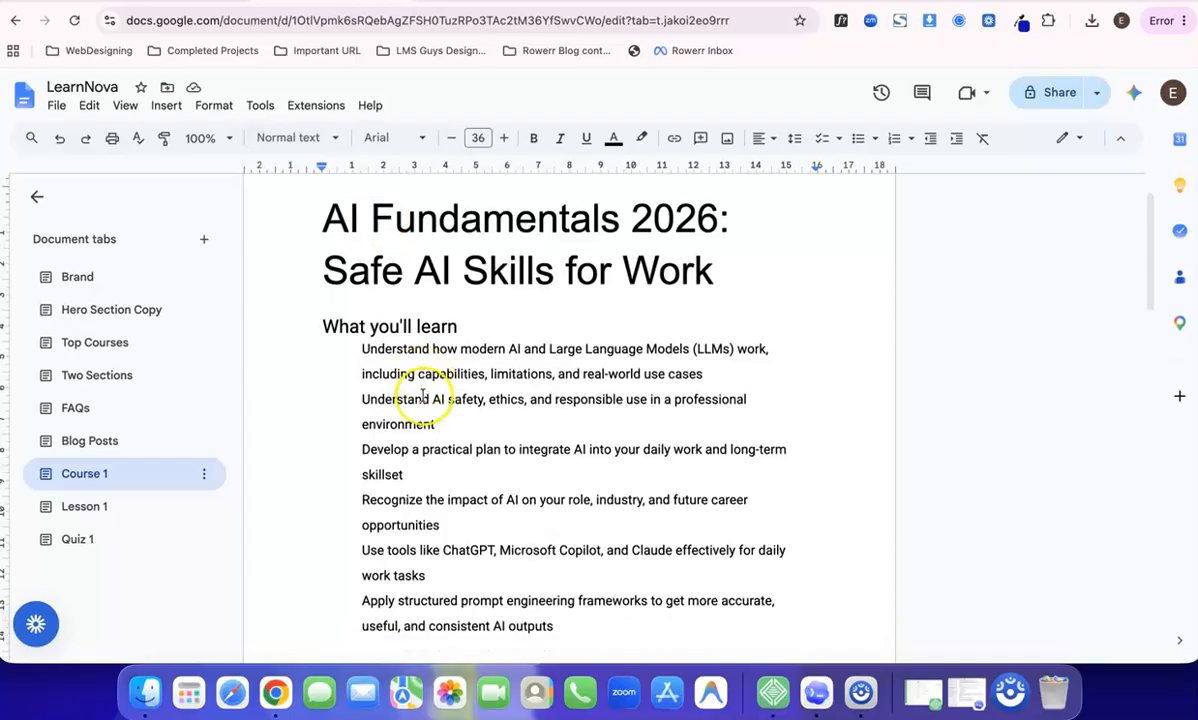
scroll(356, 300, "down", 2)
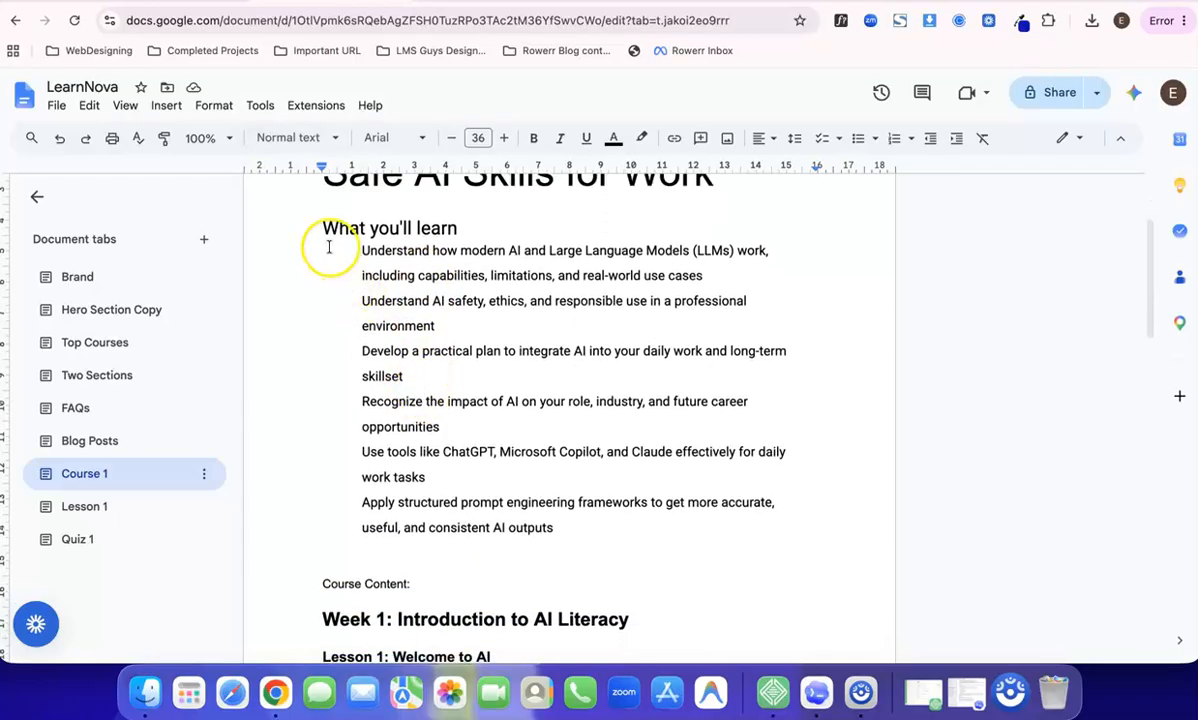
left_click_drag(323, 228, 703, 547)
key("super+c")
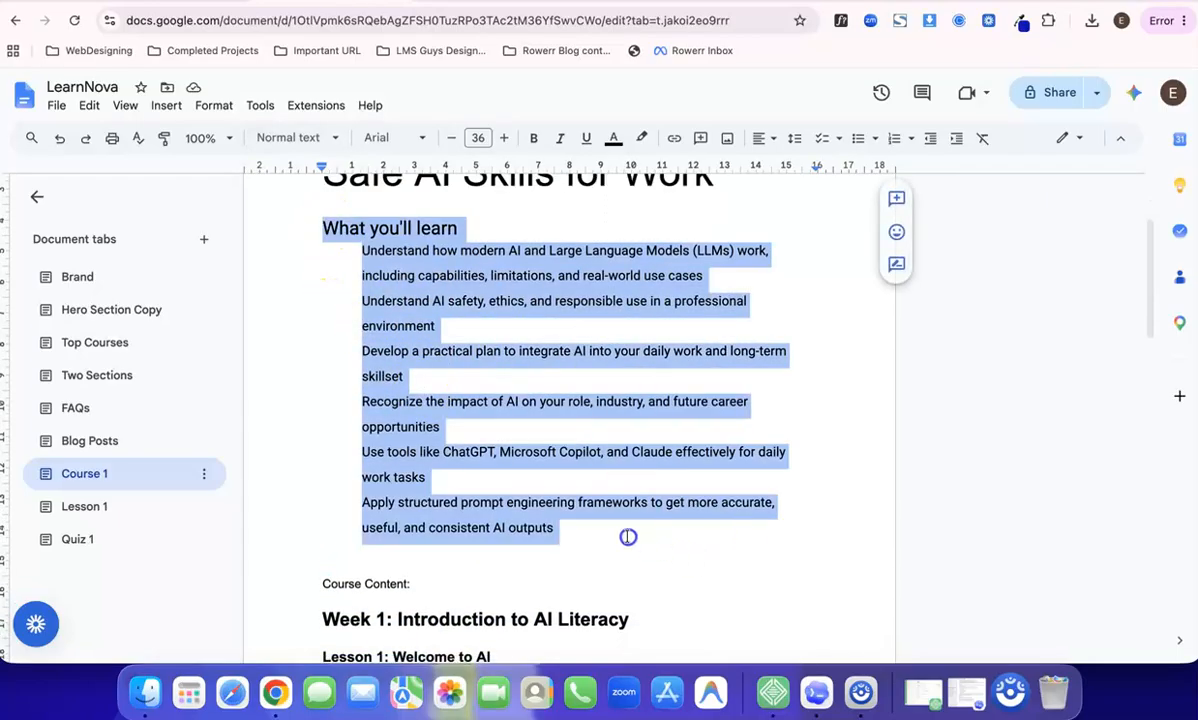
left_click(185, 2)
left_click(164, 383)
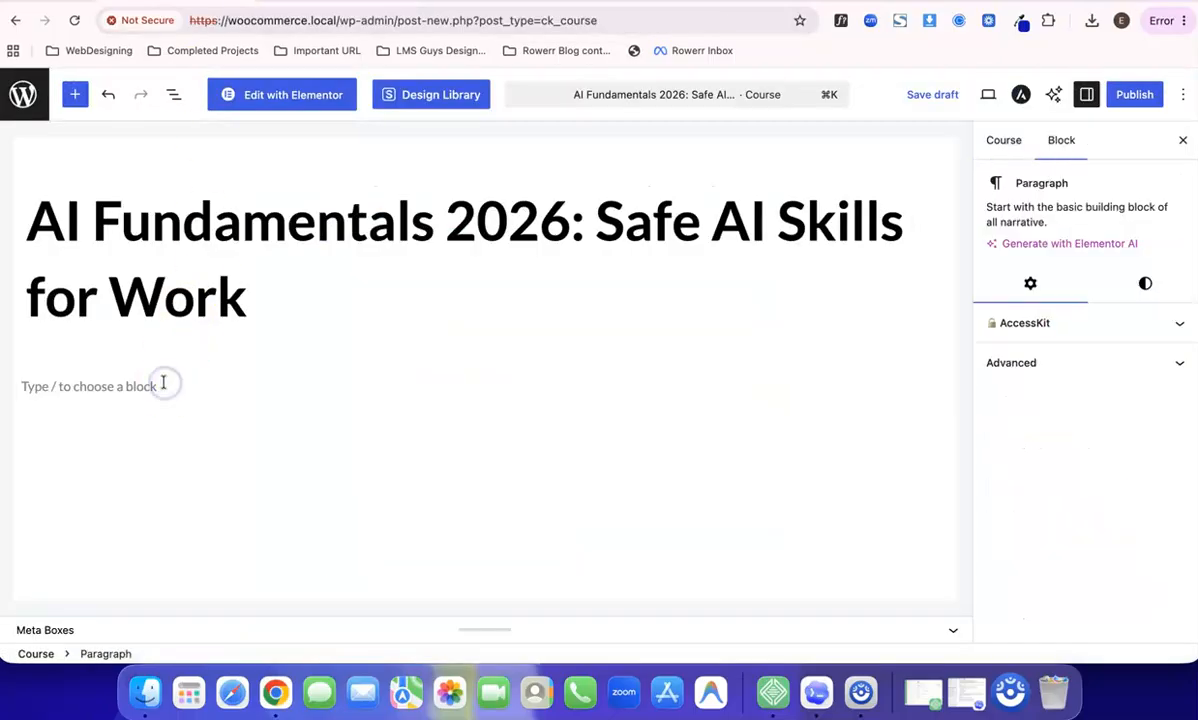
key("super+v")
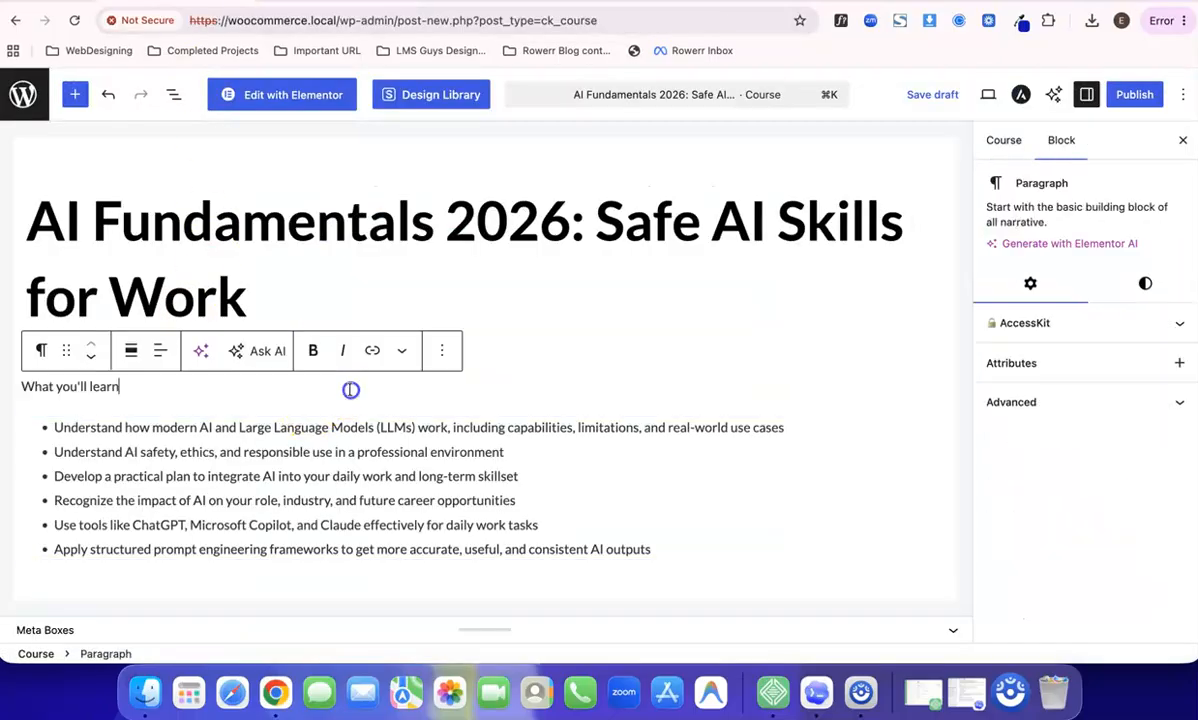
scroll(350, 389, "down", 2)
scroll(420, 480, "up", 2)
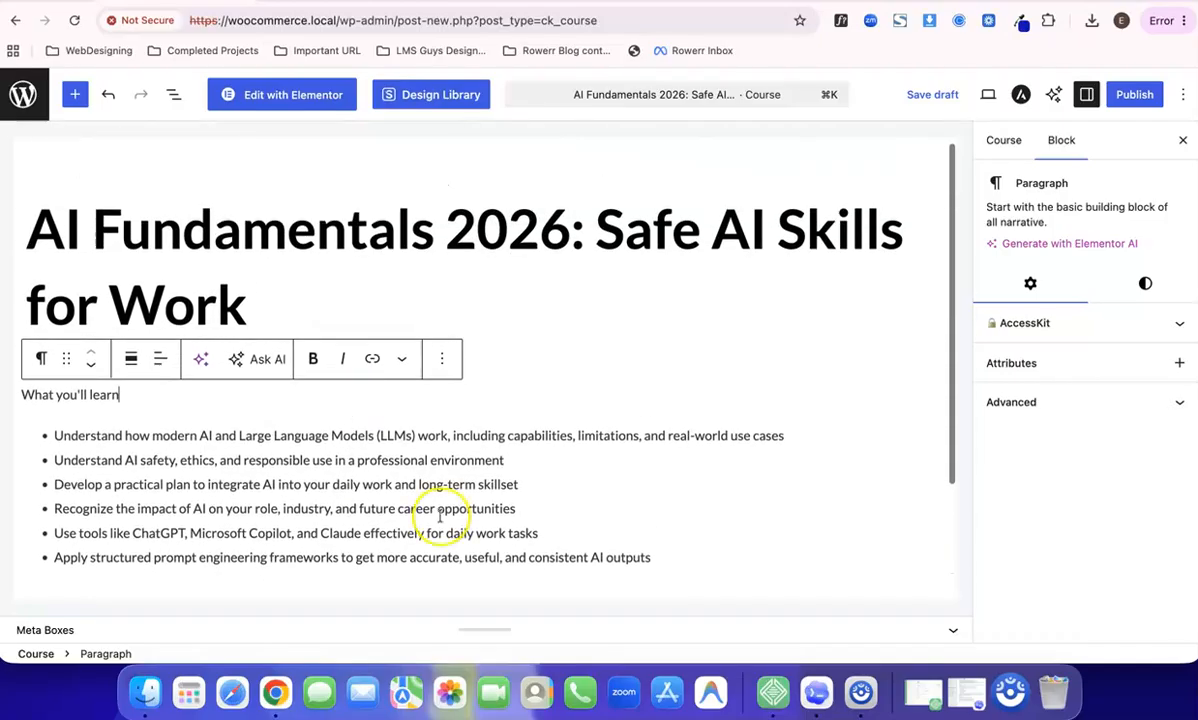
Enlarge the course's meta boxes area, look through the course settings, and open the Course Builder.
left_click_drag(491, 630, 474, 148)
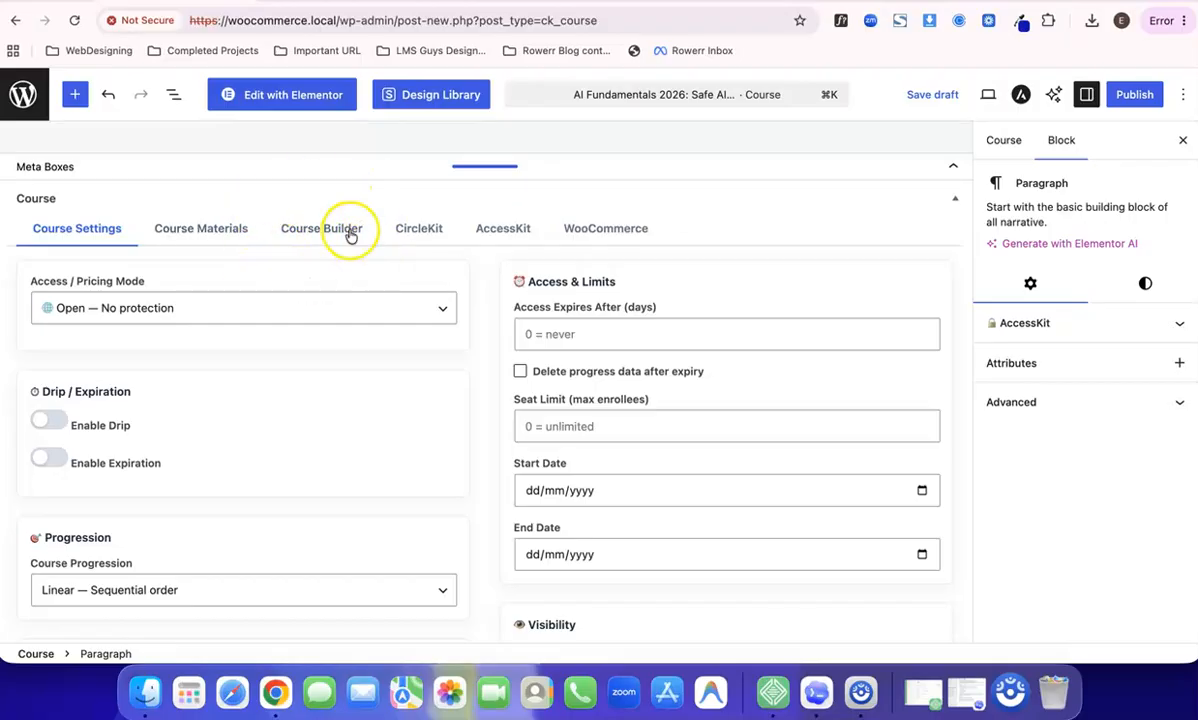
scroll(162, 397, "down", 6)
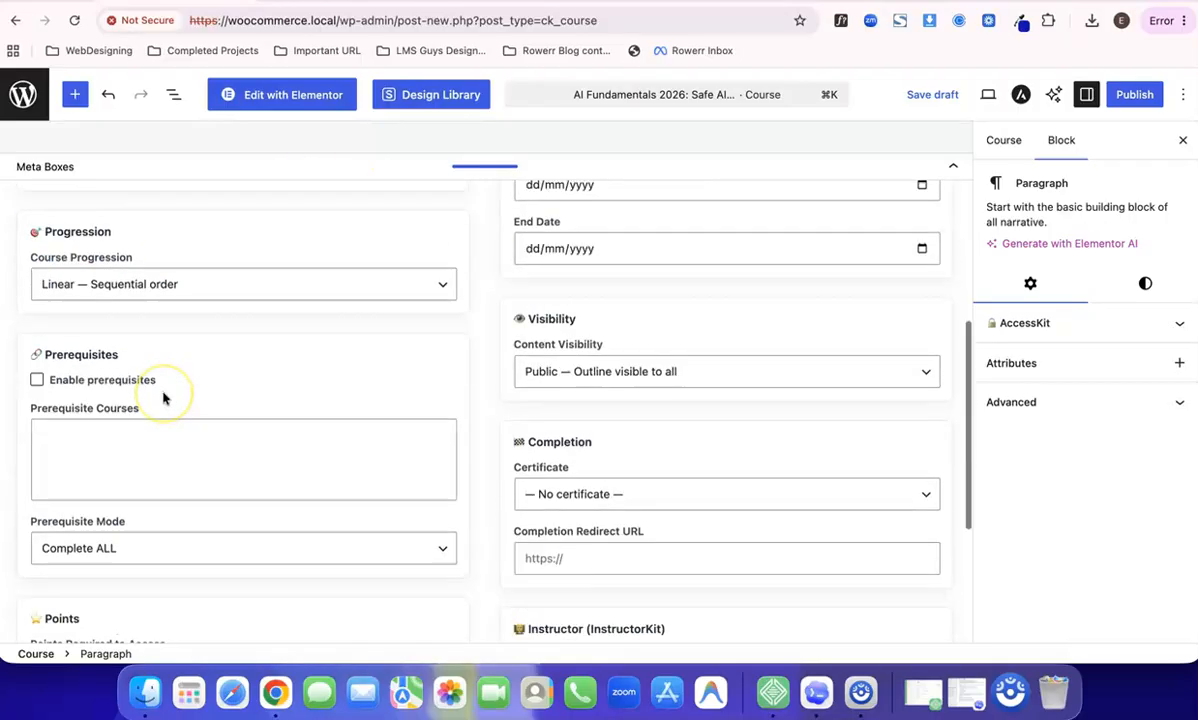
scroll(163, 396, "up", 6)
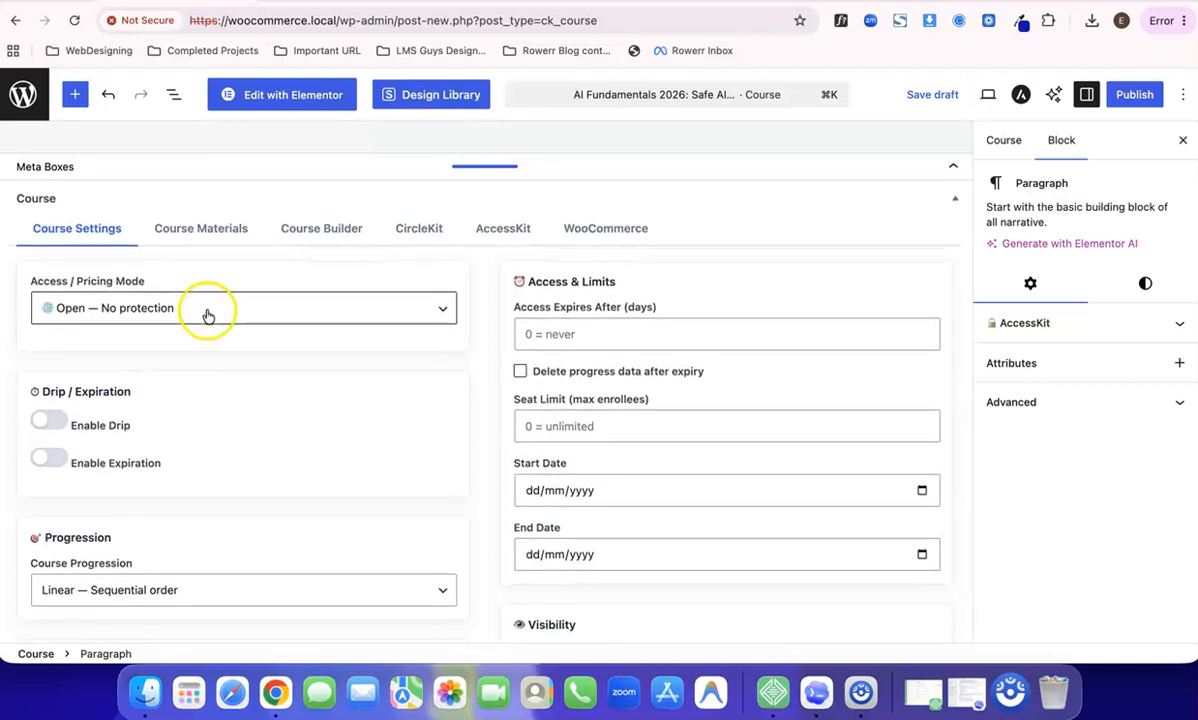
left_click(302, 231)
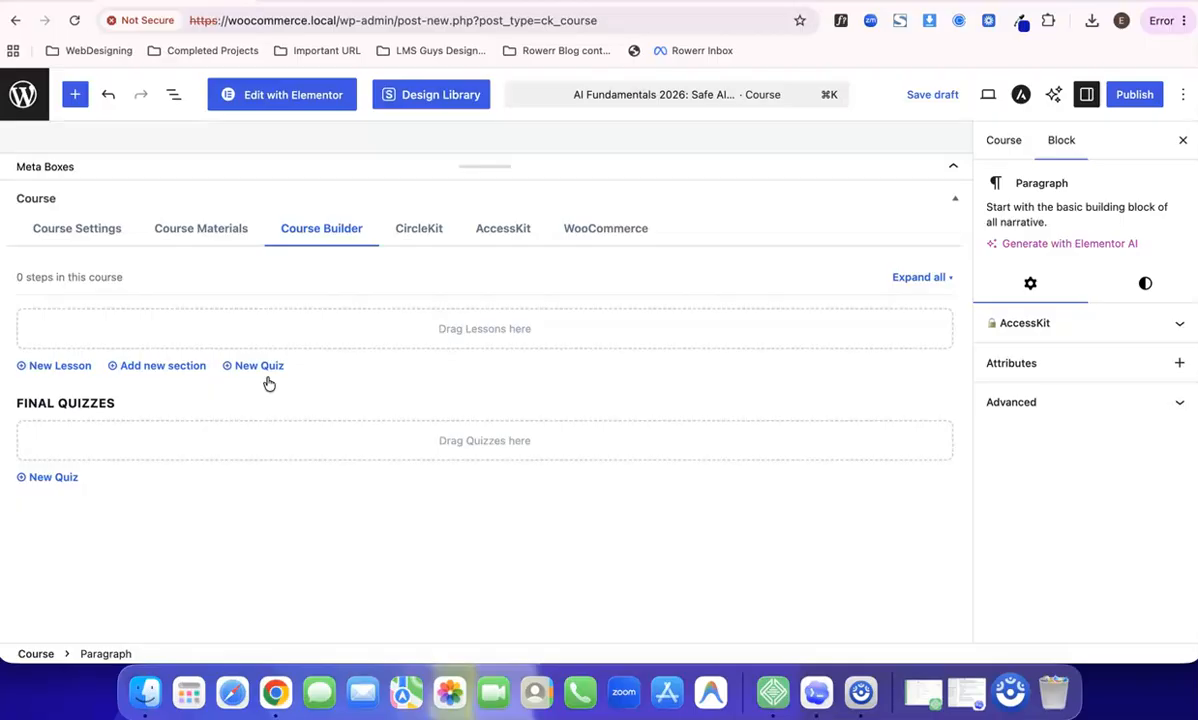
Start a new section in the Course Builder and find the Week 1 heading in the LearnNova document.
left_click(153, 366)
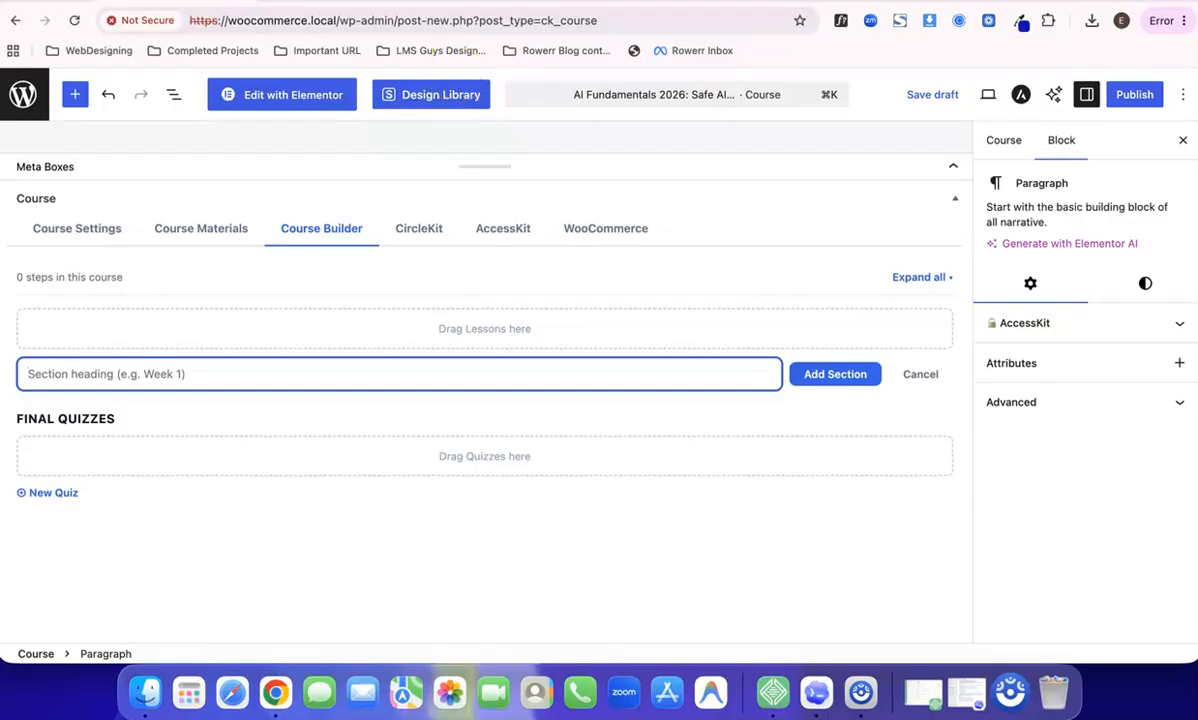
key("ctrl+Tab")
scroll(440, 426, "down", 3)
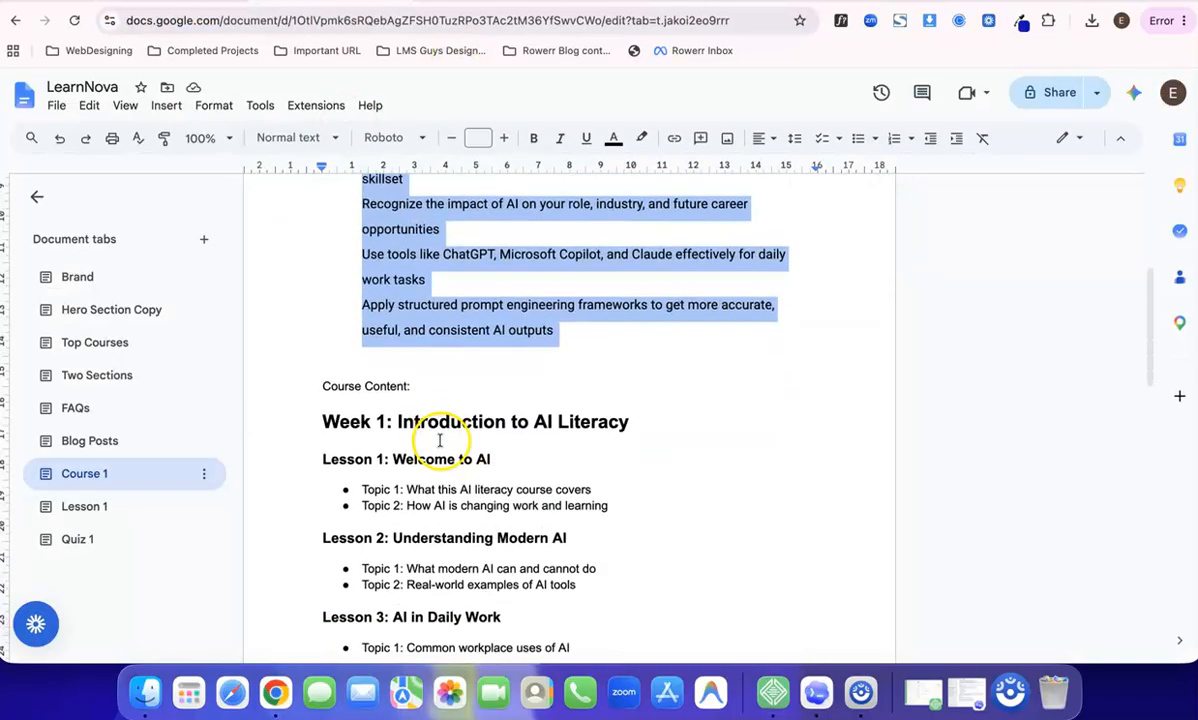
left_click(441, 434)
left_click(427, 320)
triple_click(428, 325)
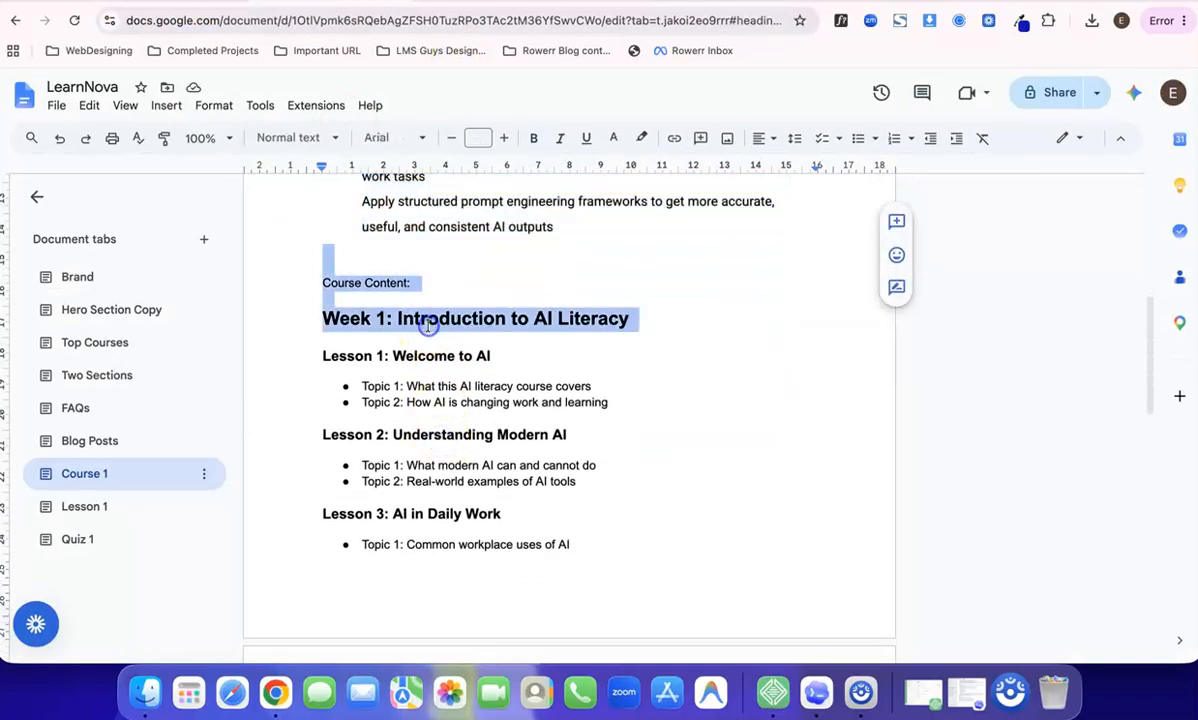
left_click(428, 321)
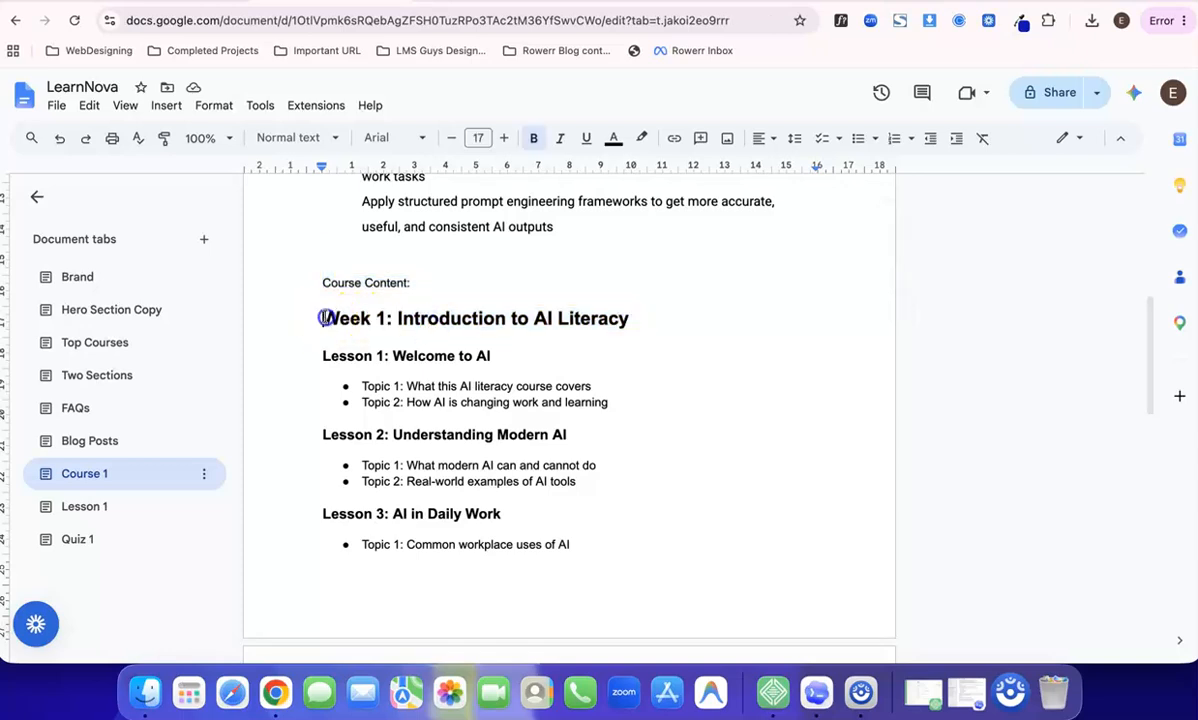
left_click_drag(322, 318, 636, 333)
key("shift+Down")
key("Right")
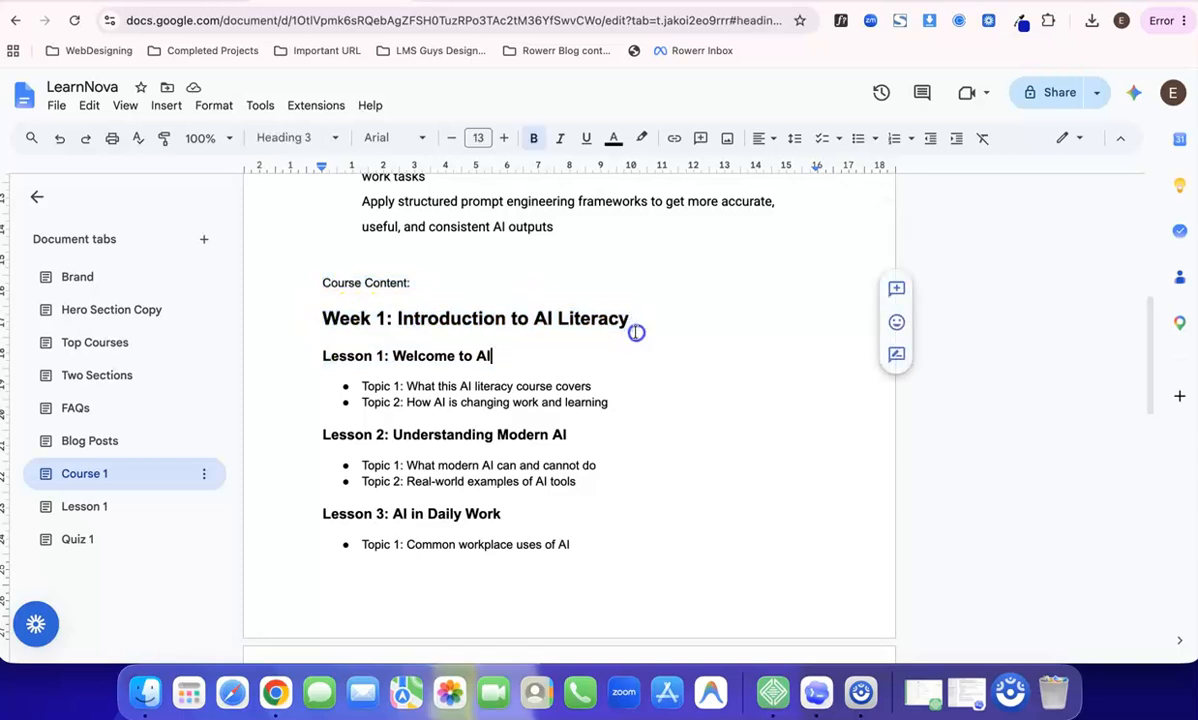
Add the course section "Week 1: Introduction to AI Literacy" using the document's heading, and briefly view its description editor.
left_click_drag(322, 318, 640, 319)
key("super+c")
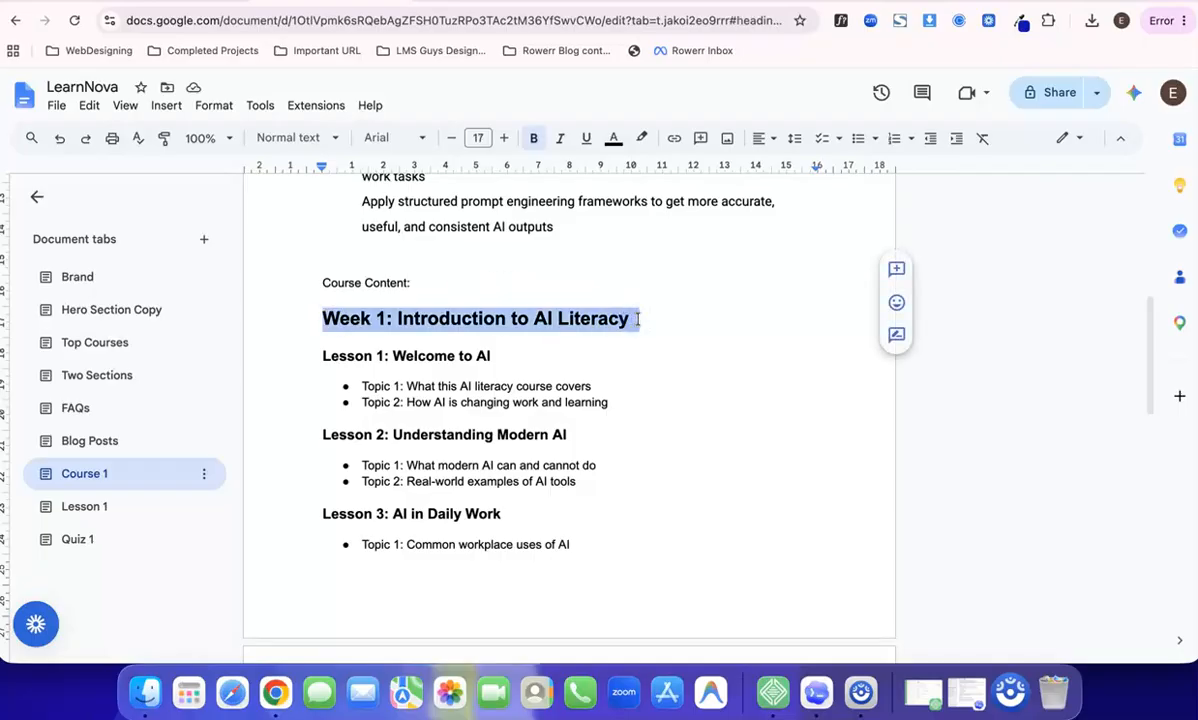
key("ctrl+Tab")
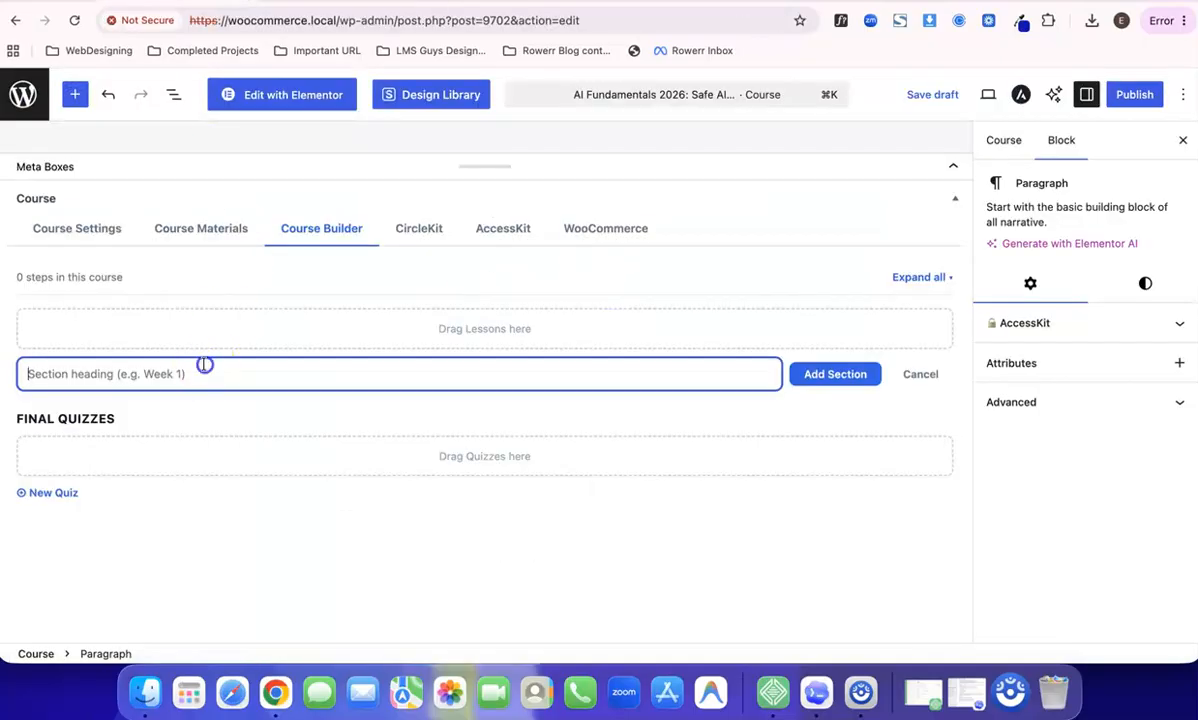
key("super+v")
left_click(826, 377)
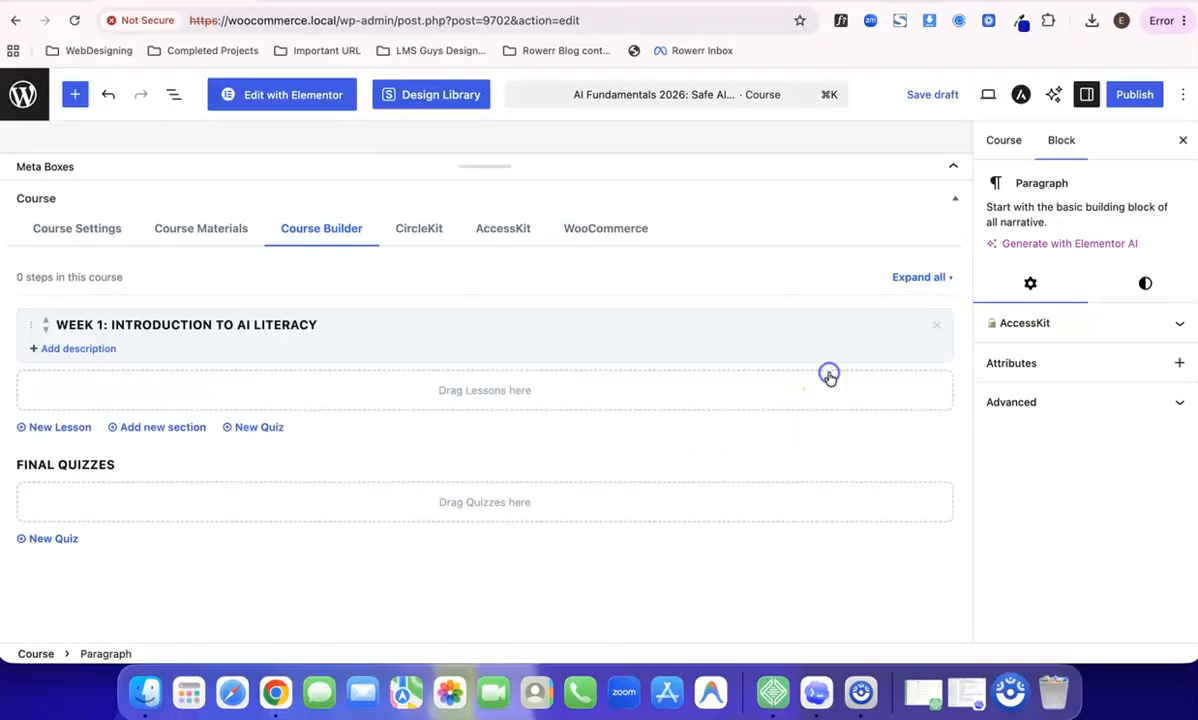
left_click(90, 349)
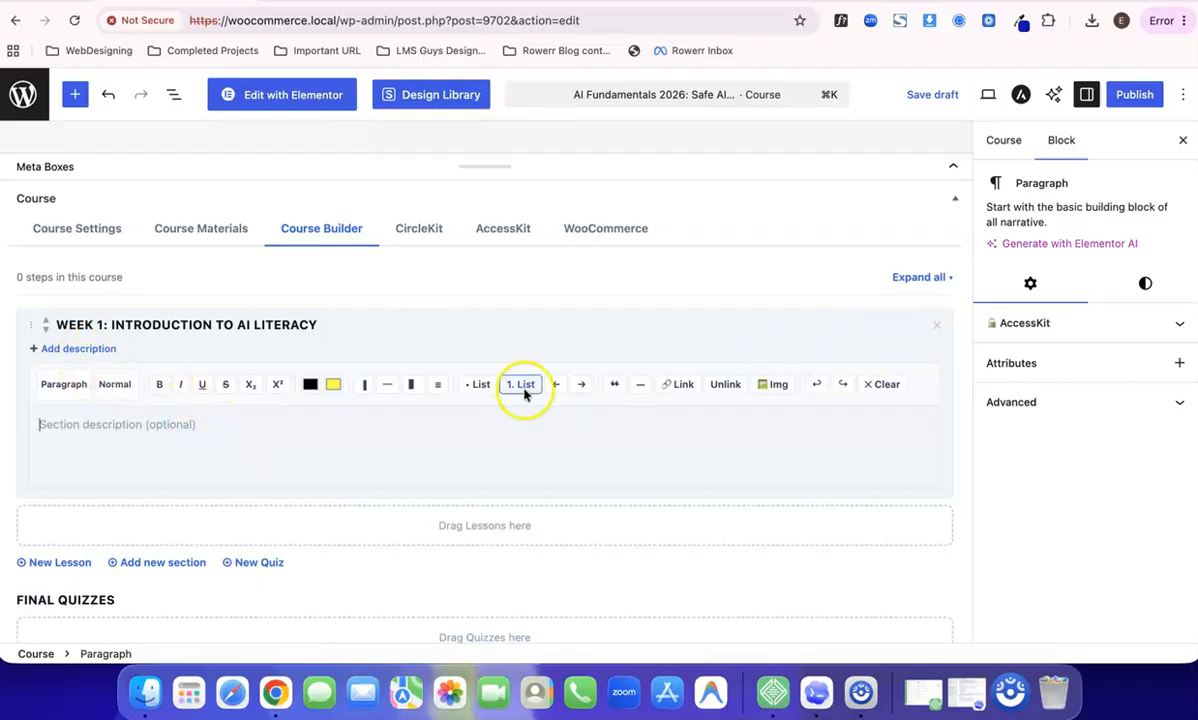
left_click(100, 348)
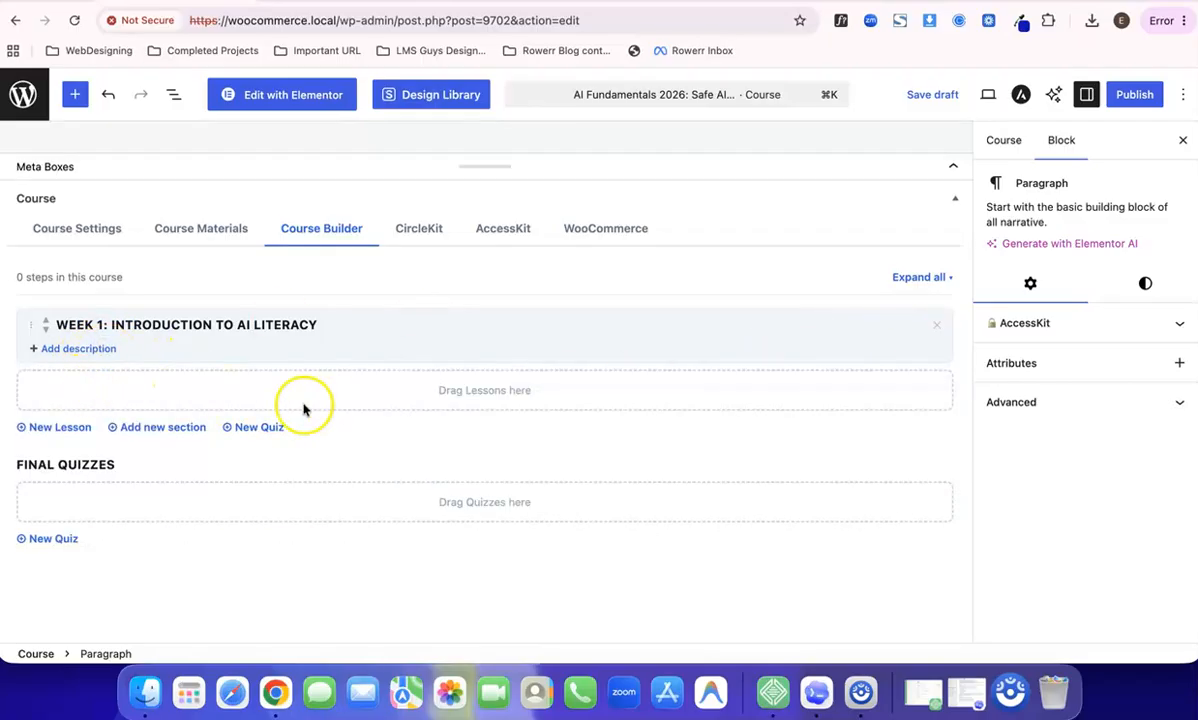
Add the lesson "Lesson 1: Welcome to AI" under the Week 1 section, copying its title from the LearnNova document.
left_click(62, 428)
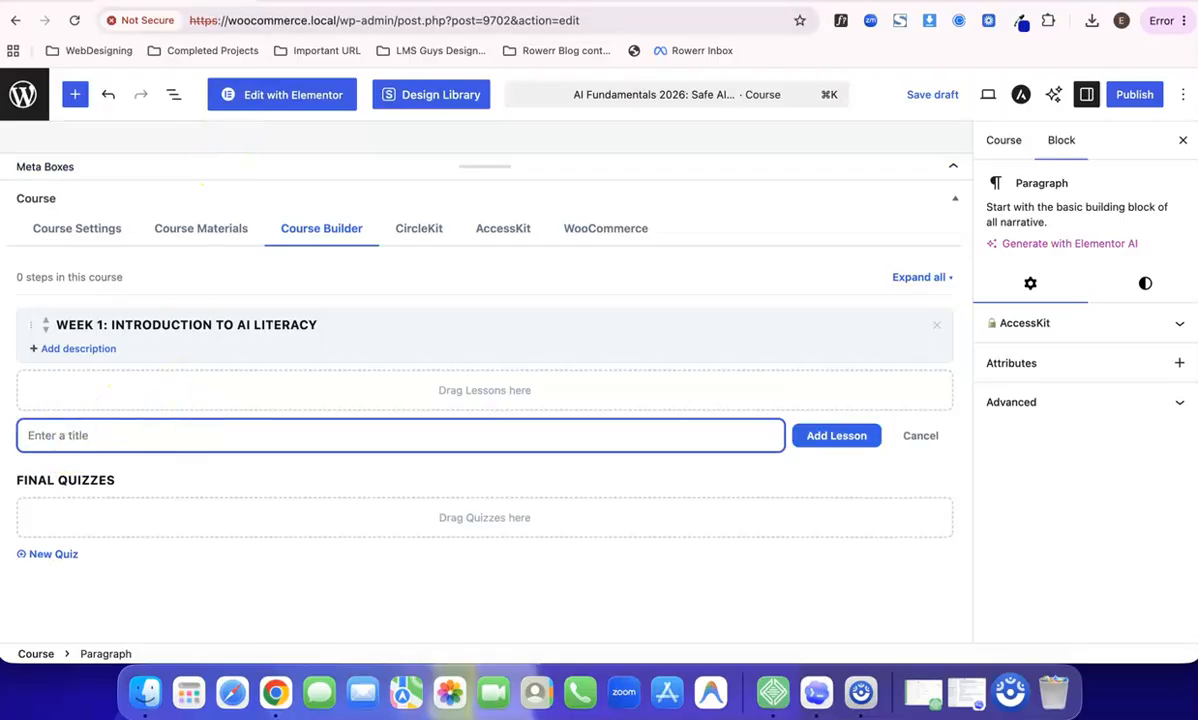
left_click(290, 2)
left_click_drag(322, 356, 504, 357)
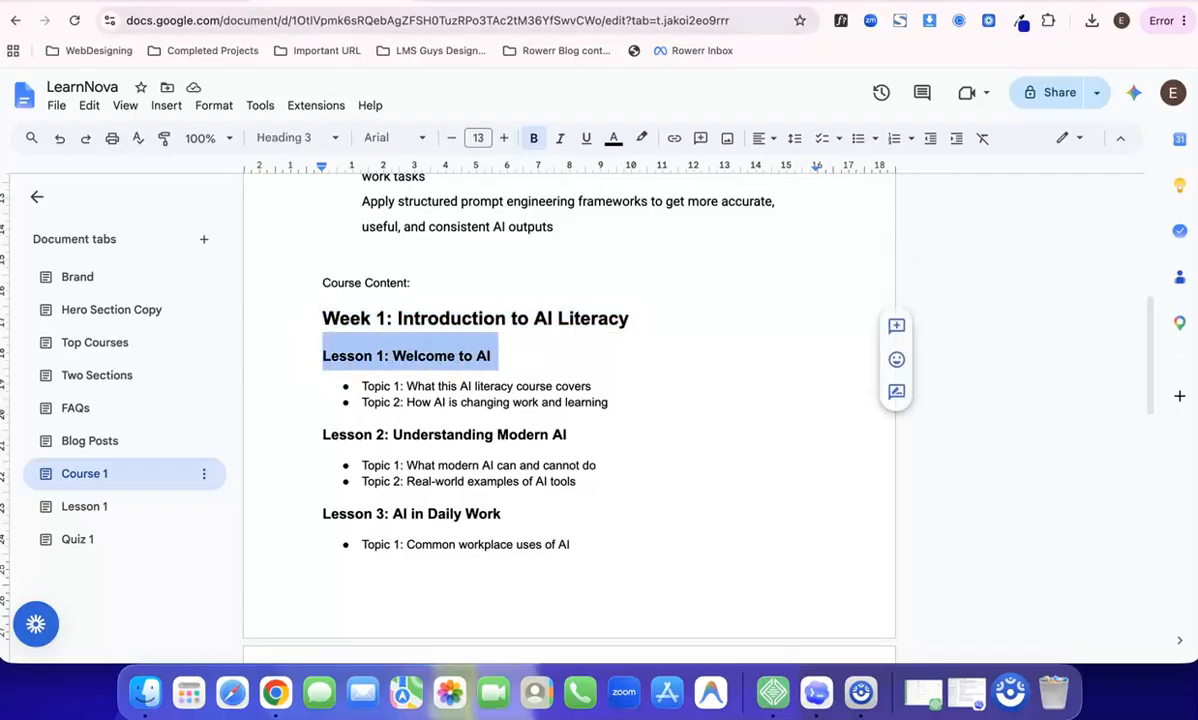
left_click(130, 2)
left_click(132, 422)
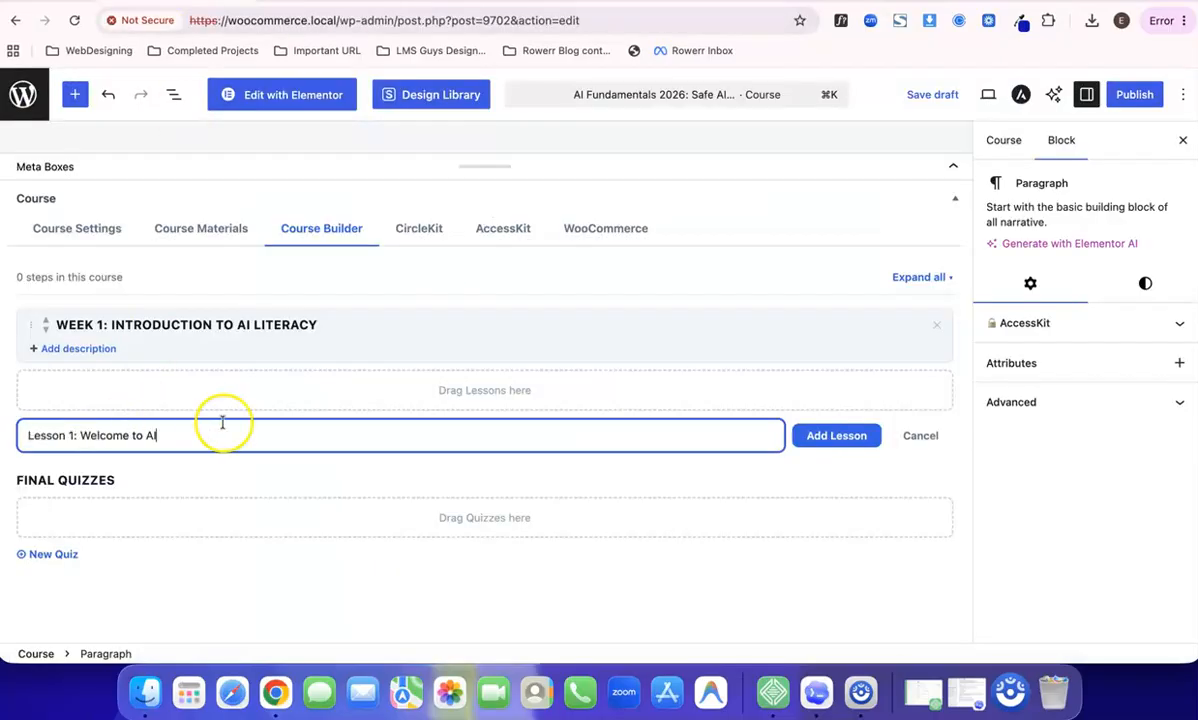
left_click(840, 440)
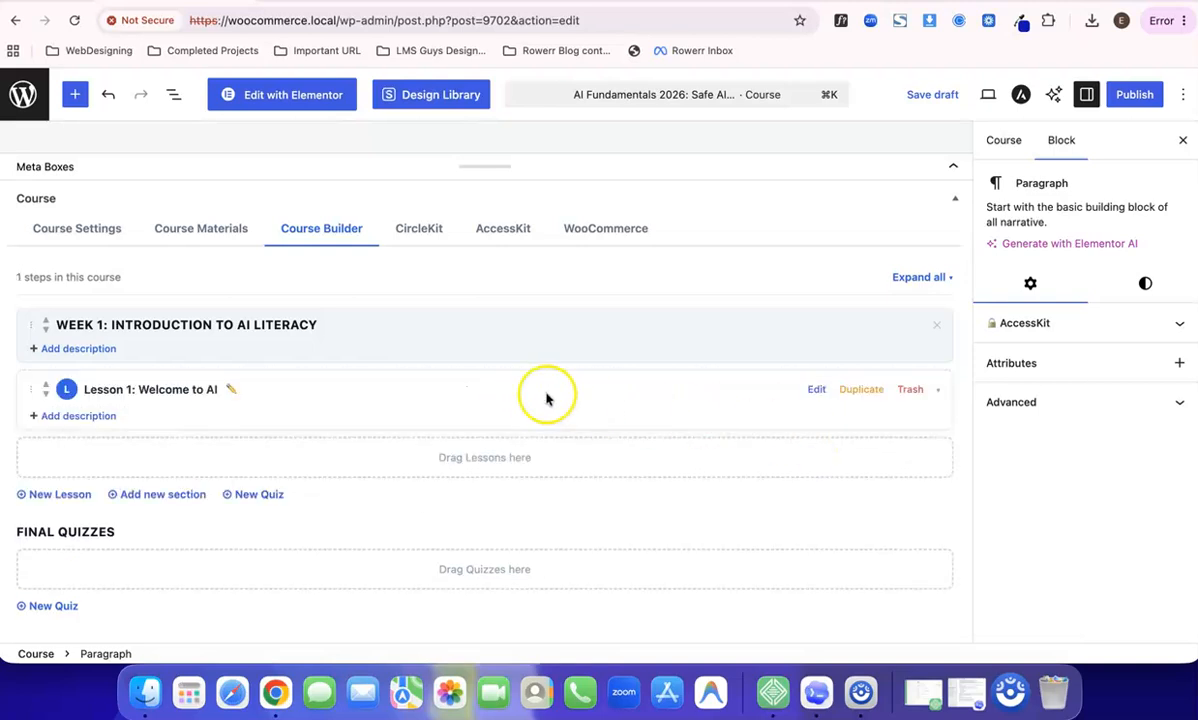
Add the topic "Topic 1: What this AI literacy course covers" under Lesson 1, copying its title from the LearnNova document.
left_click(939, 393)
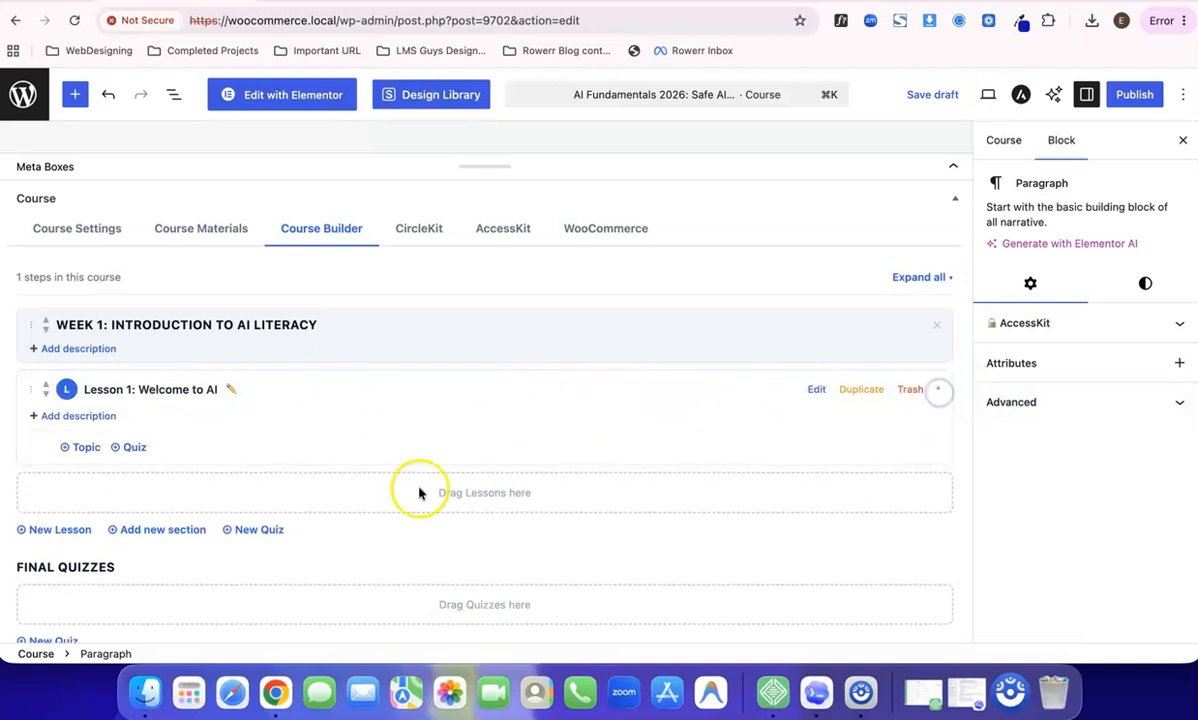
left_click(83, 449)
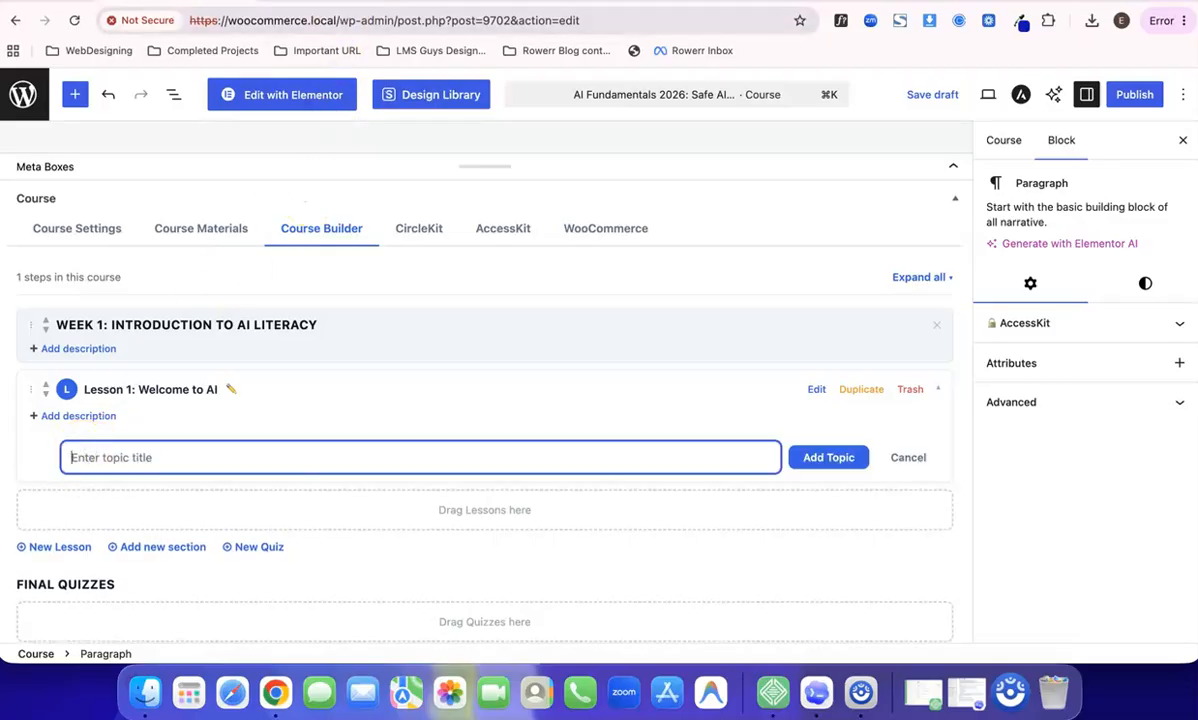
left_click(212, 2)
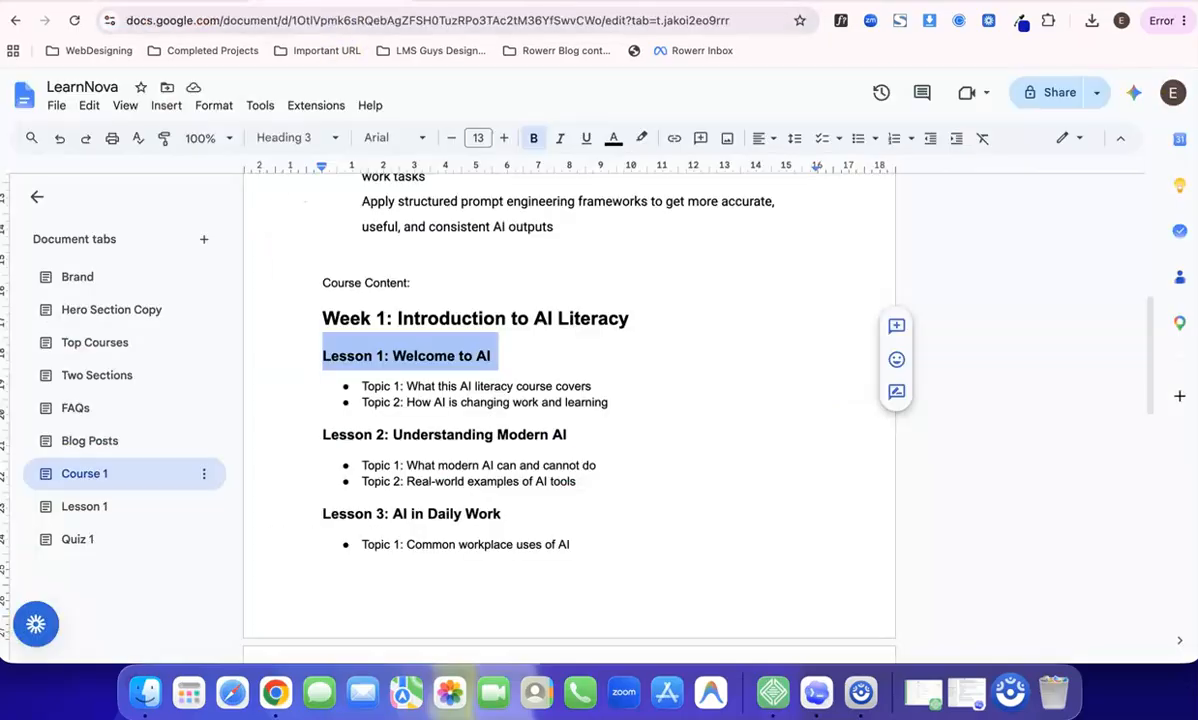
left_click(360, 386)
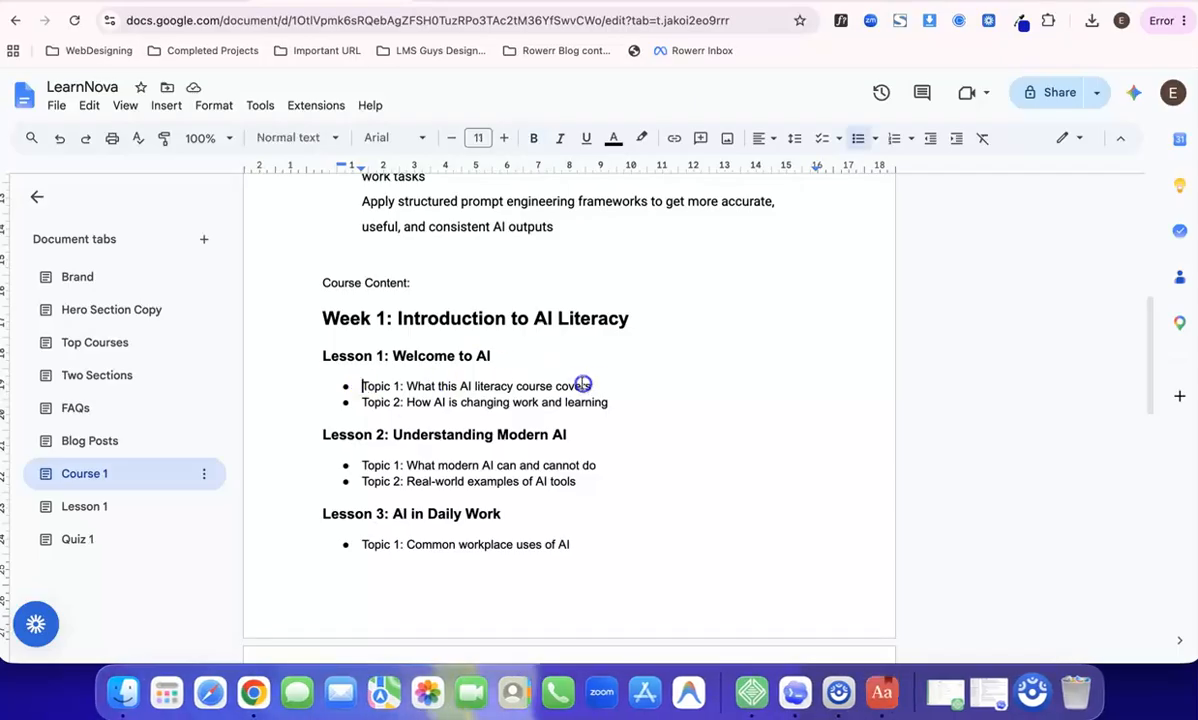
left_click_drag(355, 386, 566, 376)
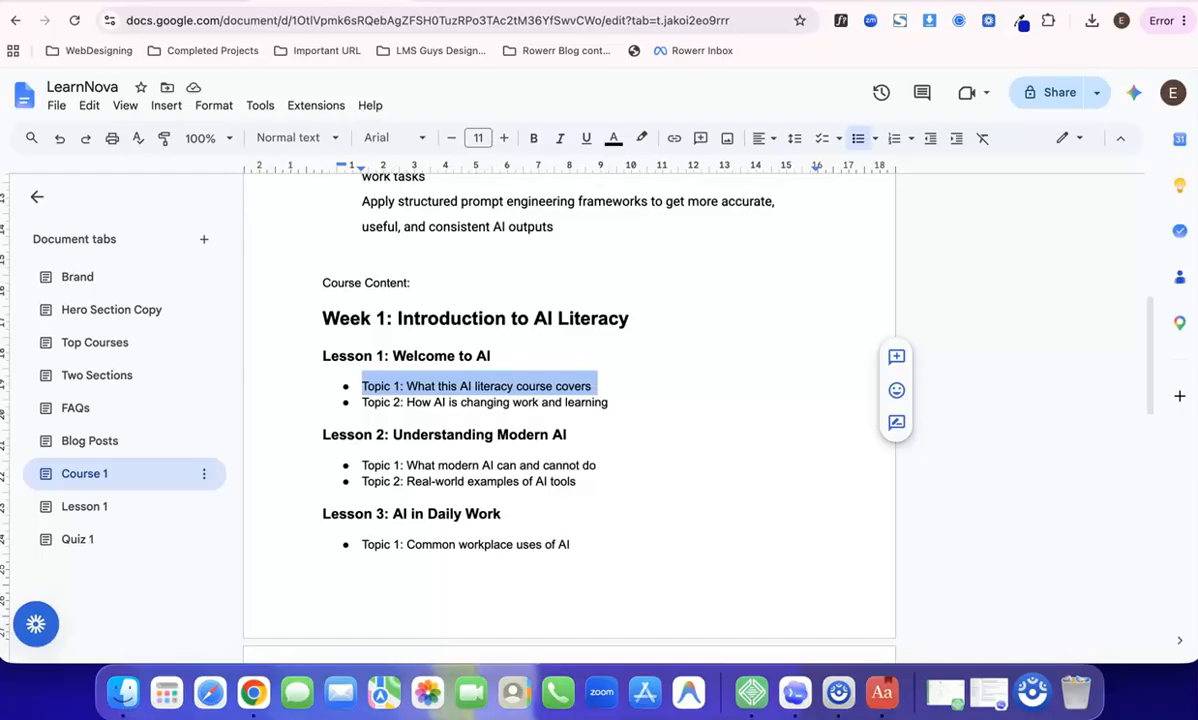
left_click(230, 2)
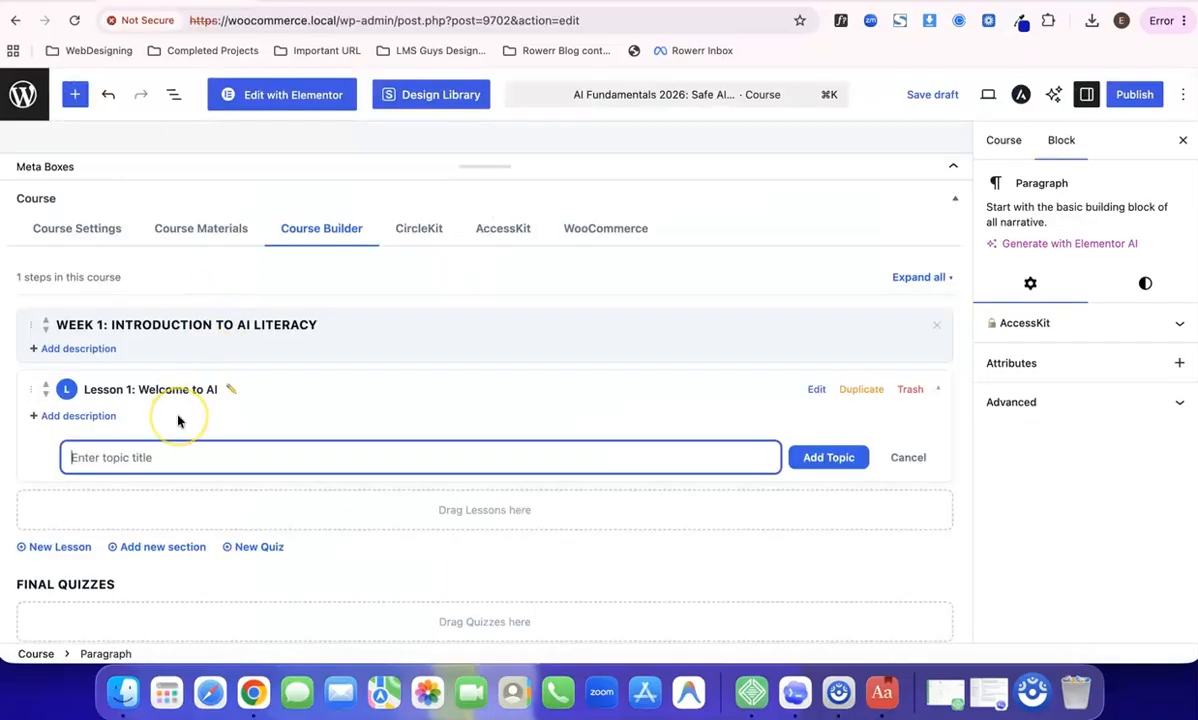
type("Topic 1: What this AI literacy course covers")
left_click(824, 462)
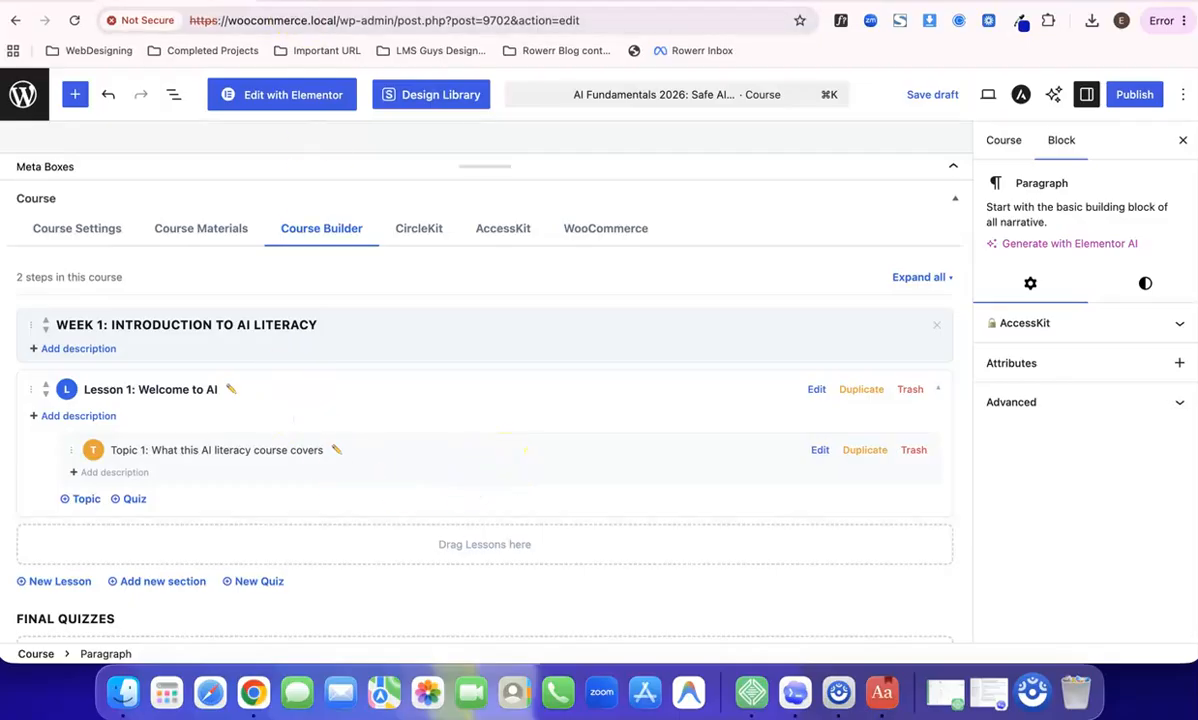
Add "Topic 2: How AI is changing work and learning" from the LearnNova document to Lesson 1, and collapse the lesson.
left_click(120, 2)
left_click_drag(366, 405, 566, 402)
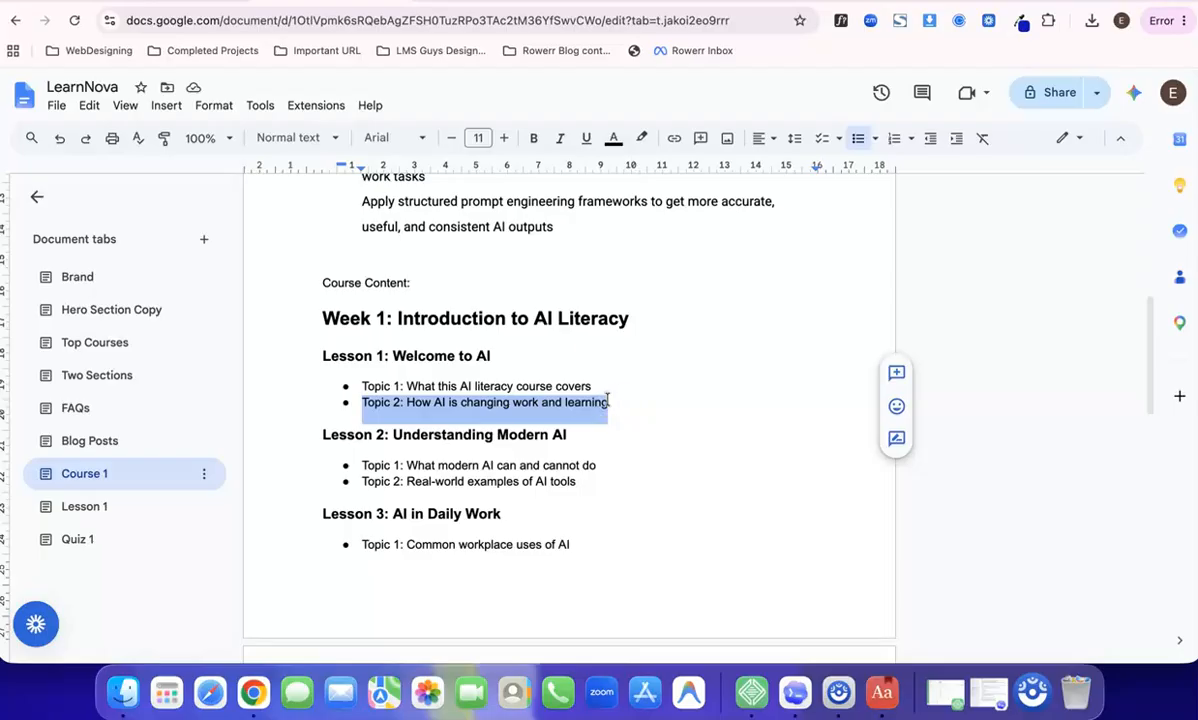
left_click(150, 2)
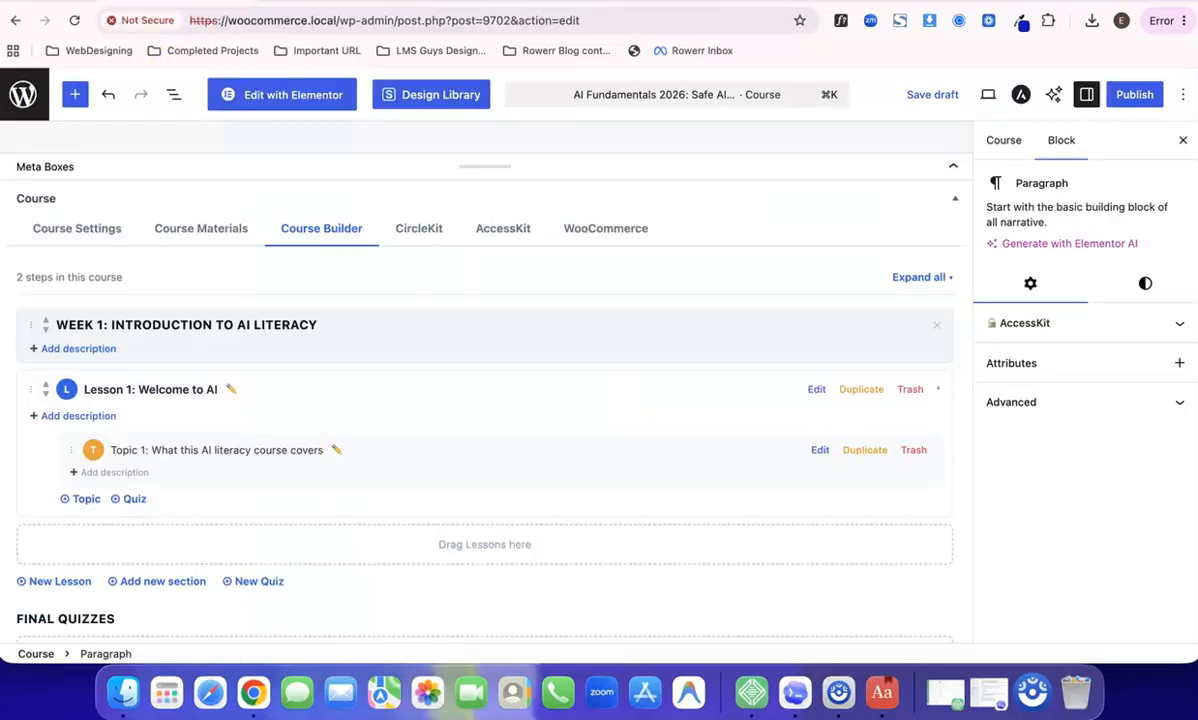
left_click(83, 498)
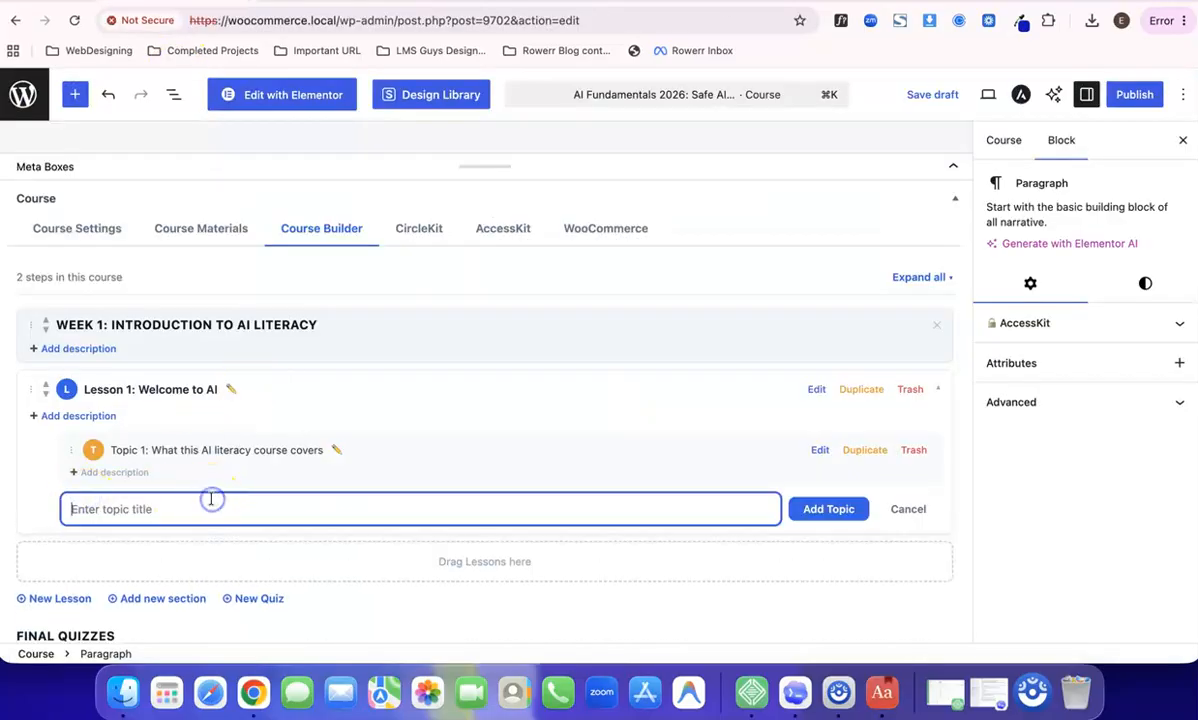
type("Topic 2: How AI is changing work and learning")
left_click(834, 508)
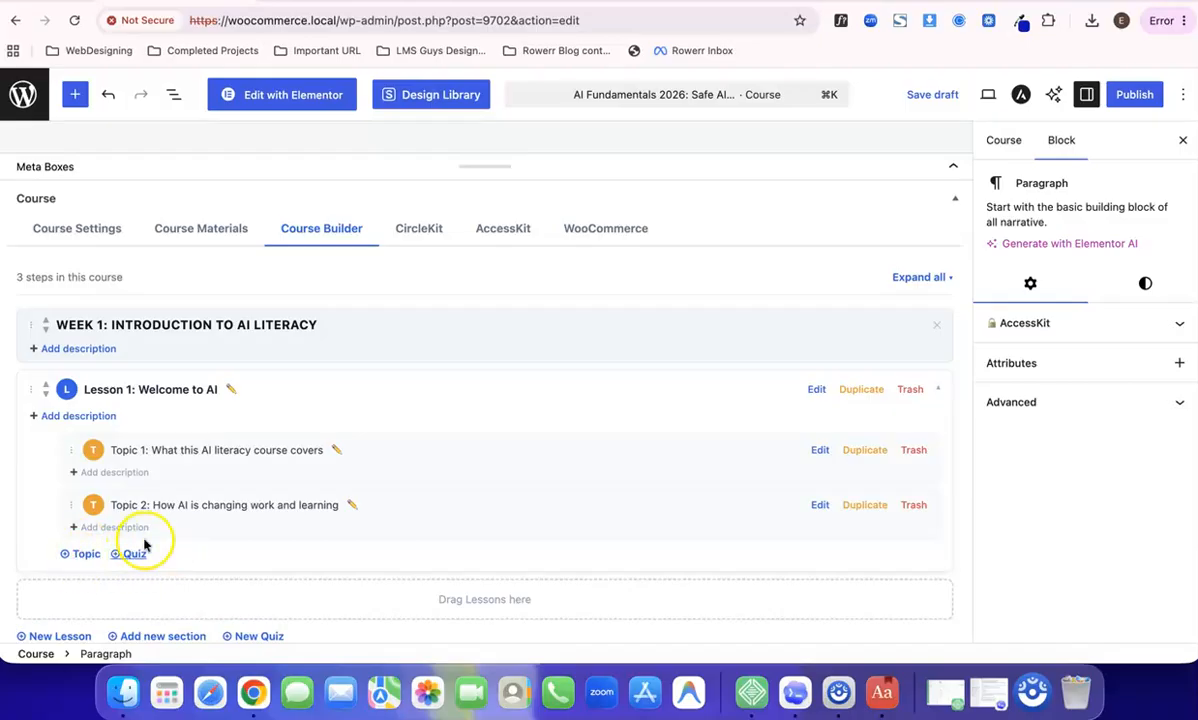
scroll(250, 478, "down", 3)
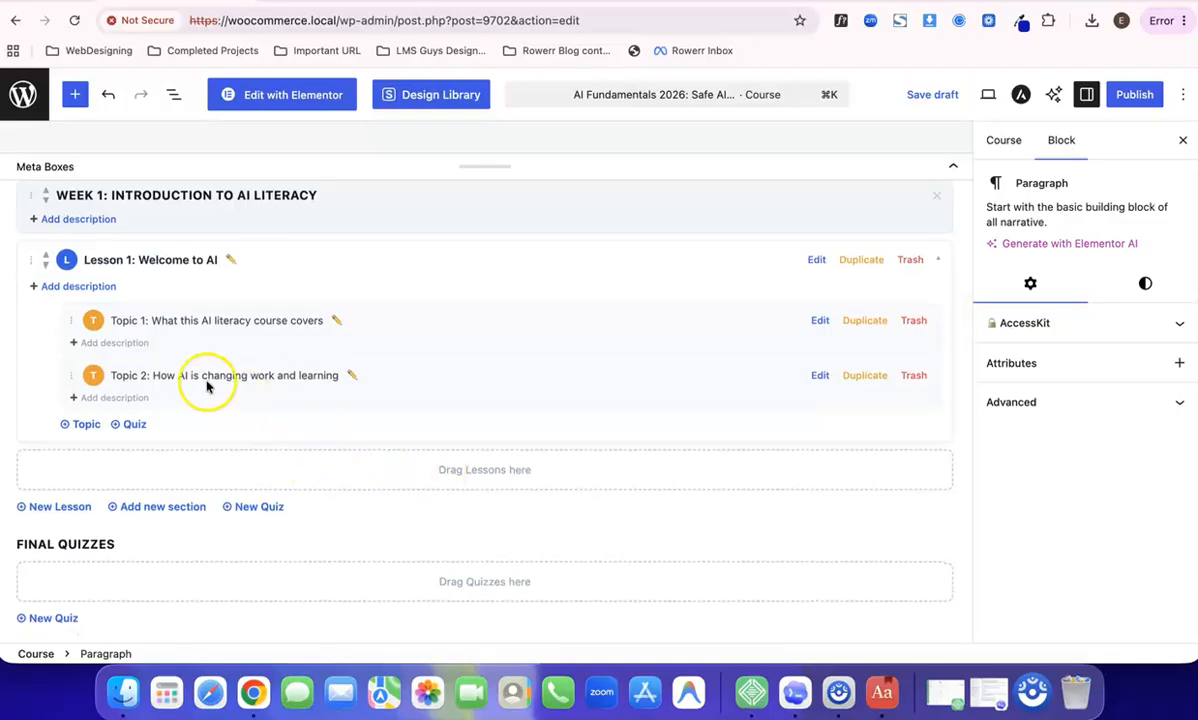
left_click(937, 259)
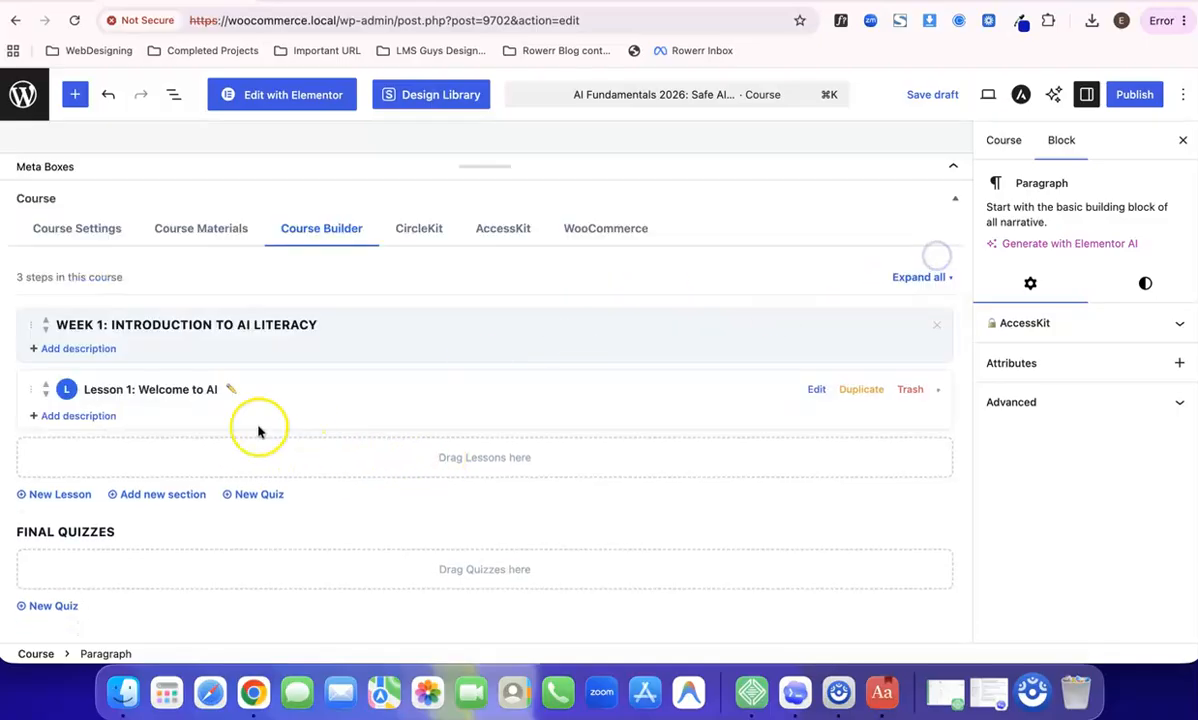
Add the lesson "Lesson 2: Understanding Modern AI" to the Week 1 section, copying its title from the LearnNova document.
left_click(59, 495)
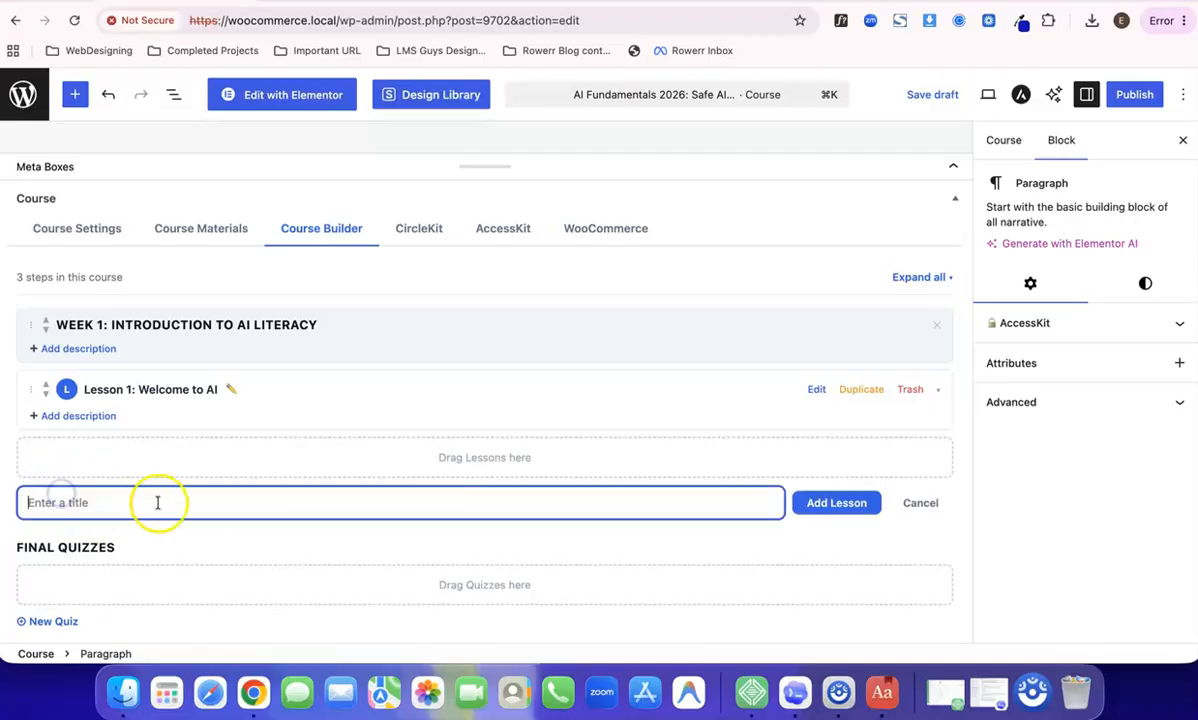
left_click(280, 3)
scroll(430, 338, "down", 2)
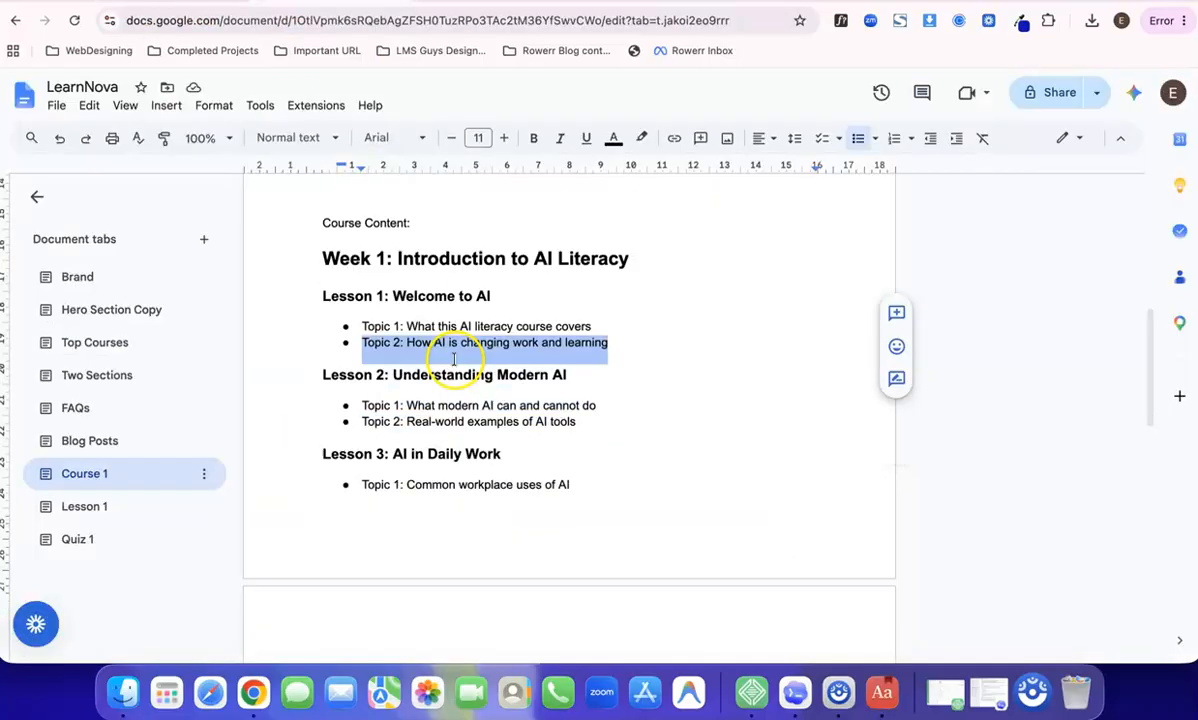
left_click_drag(322, 311, 612, 301)
key("super+c")
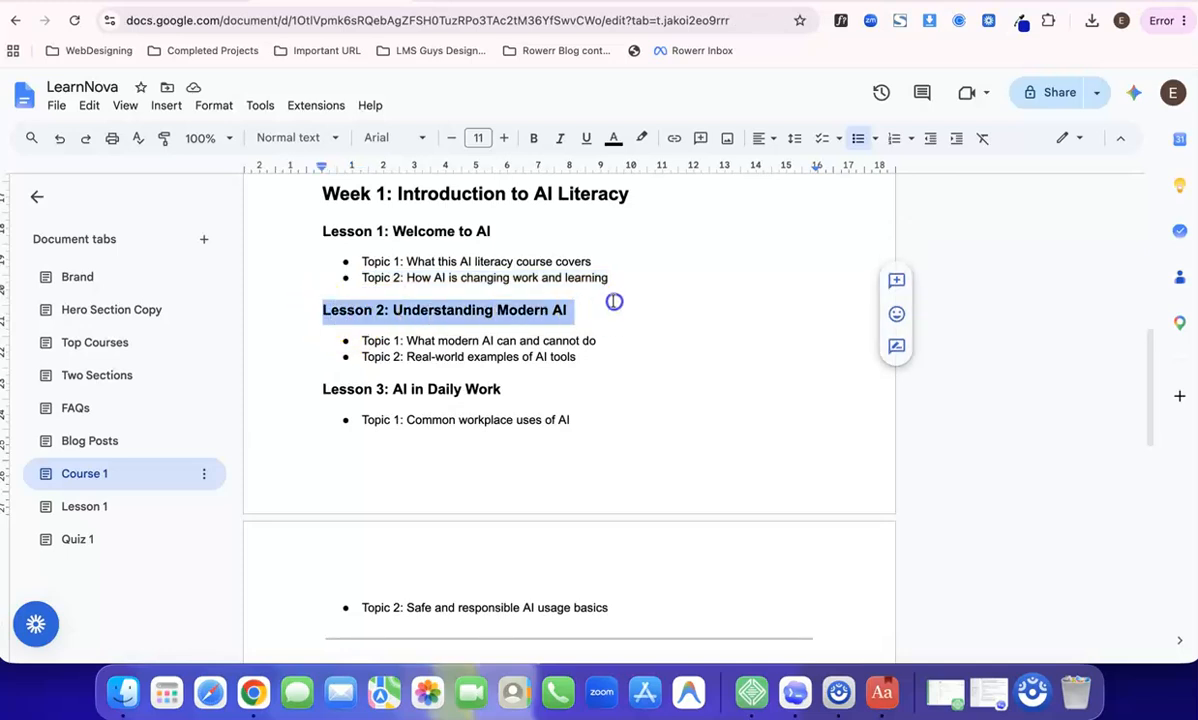
left_click(178, 10)
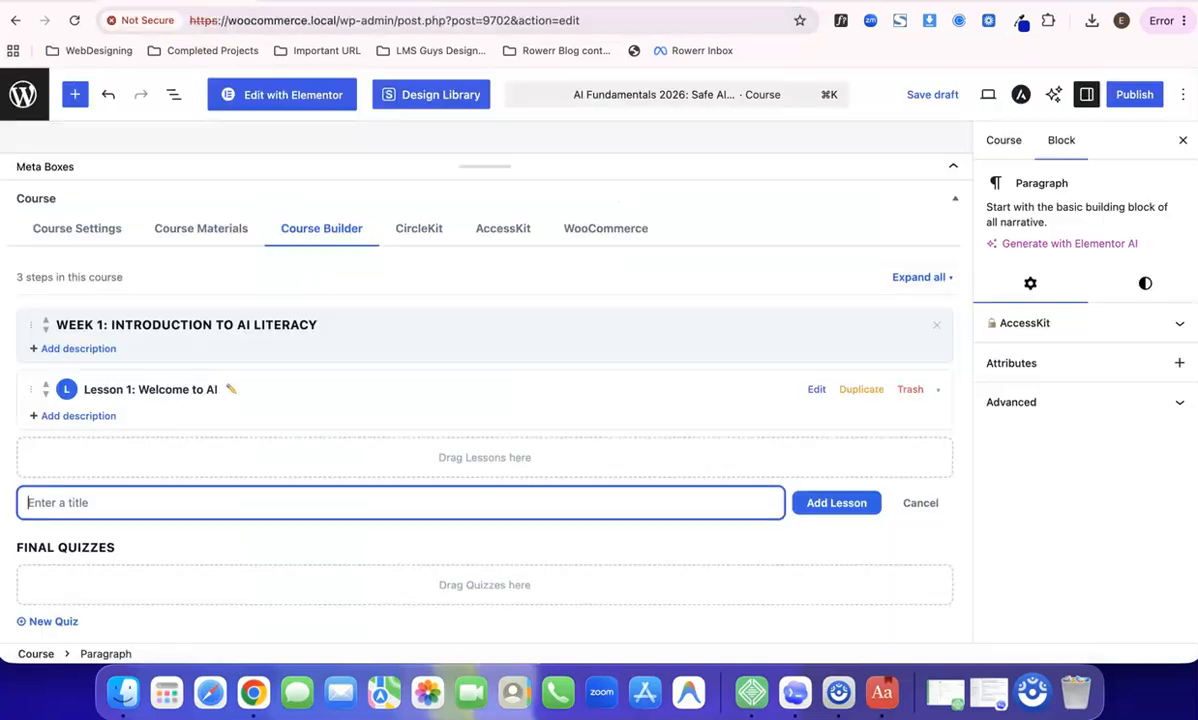
key("super+v")
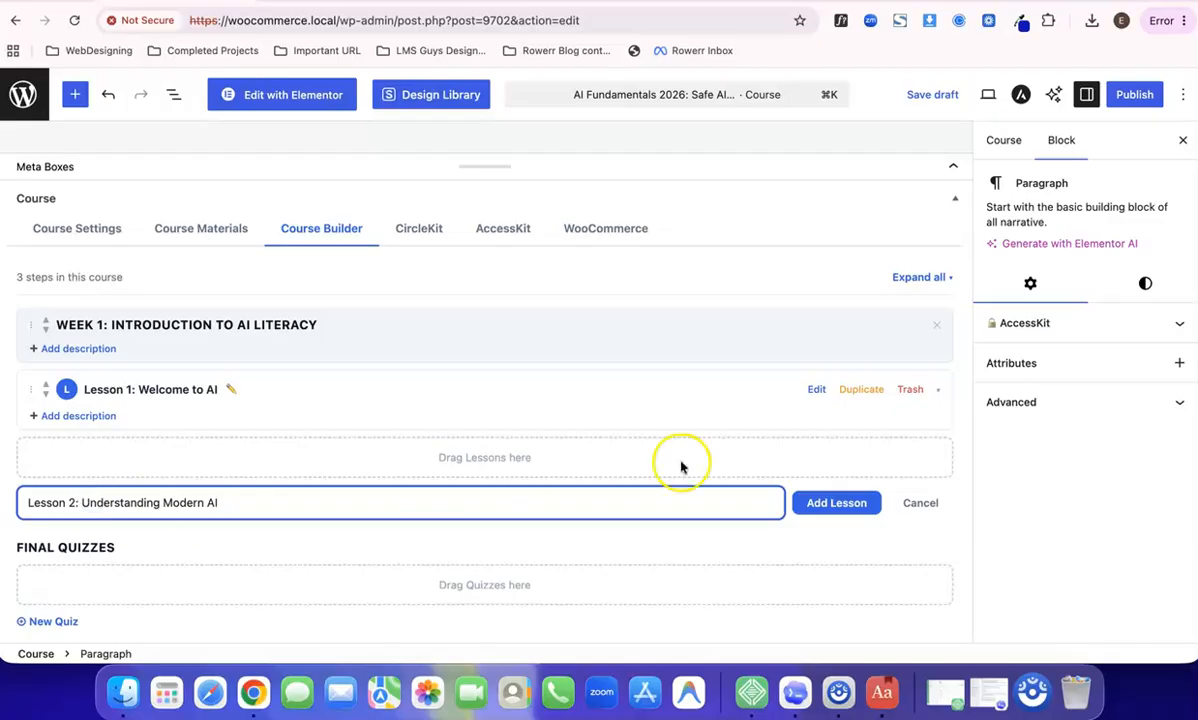
left_click(842, 504)
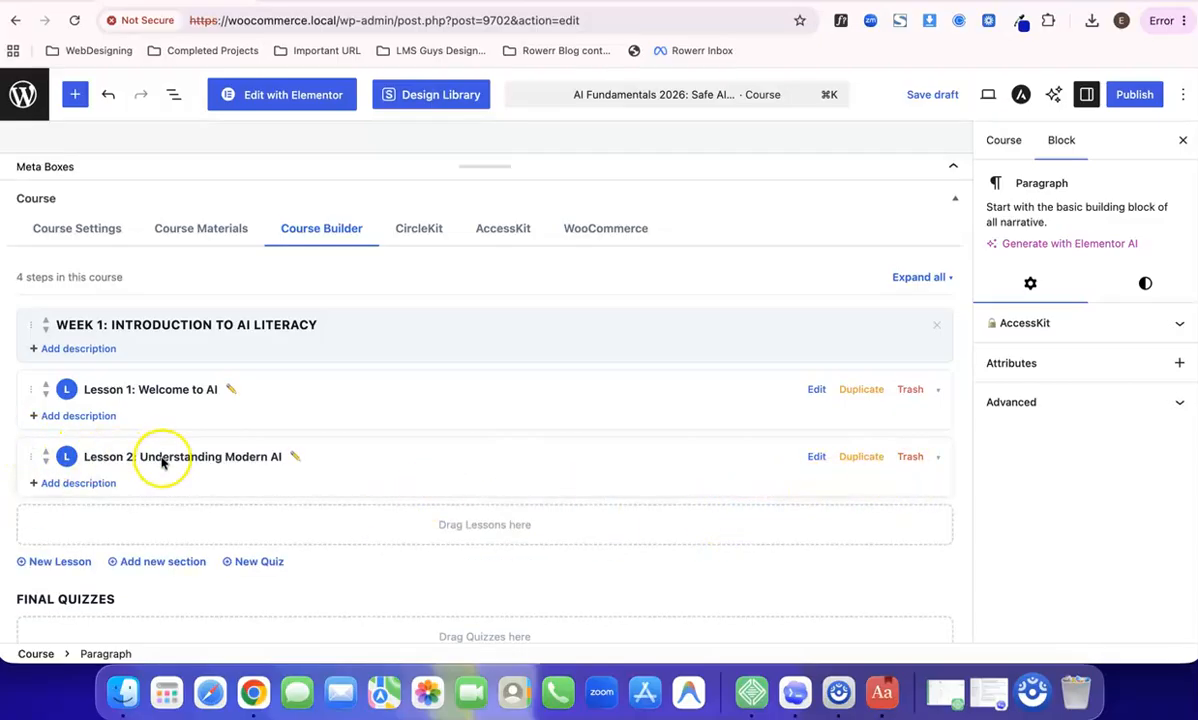
Expand Lesson 2 and add "Topic 1: What modern AI can and cannot do" under it, using the document's title.
left_click(939, 459)
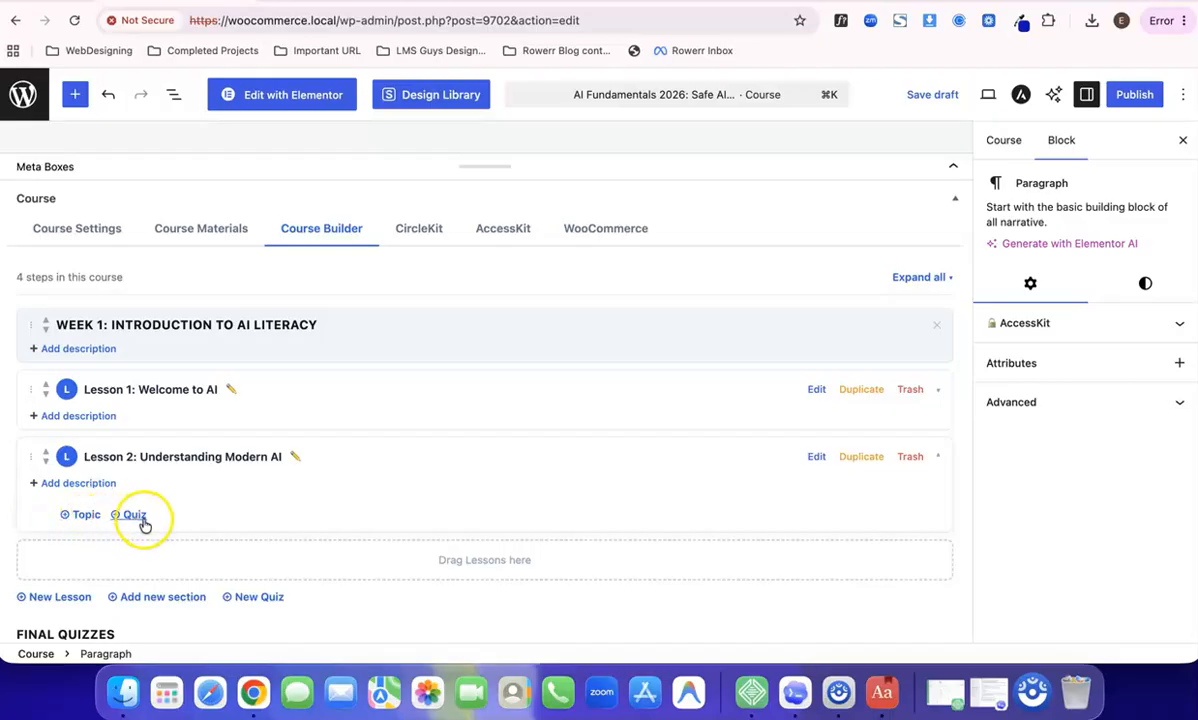
left_click(86, 515)
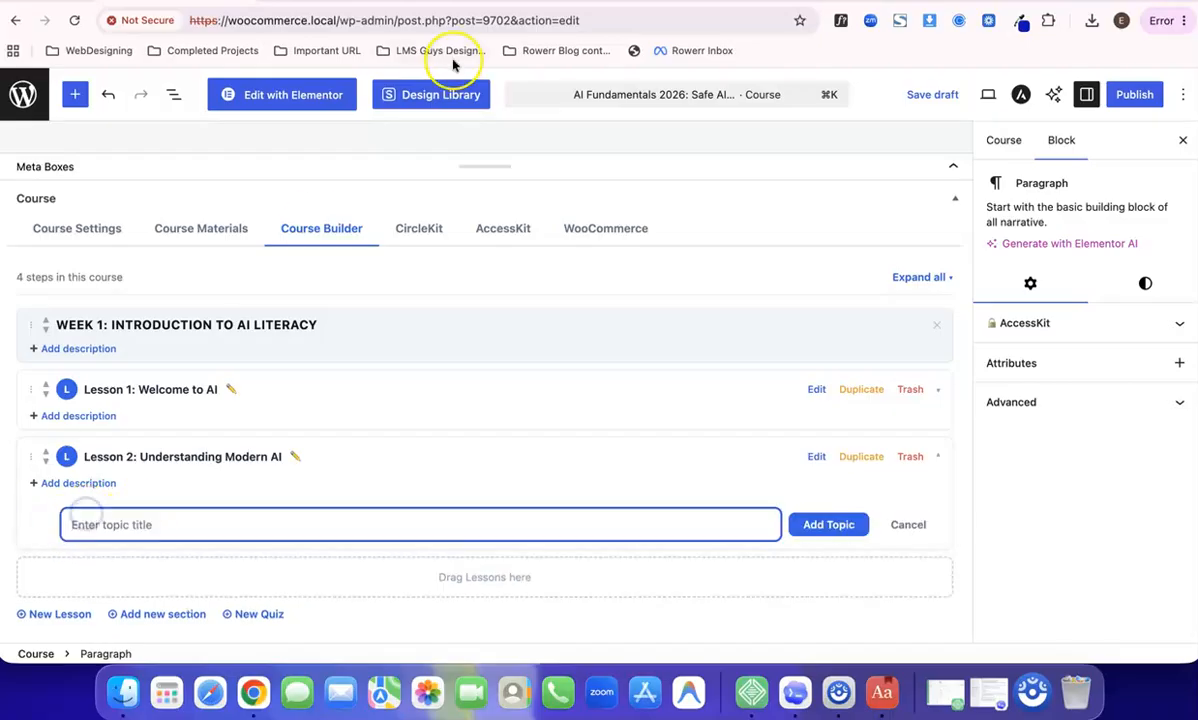
left_click(370, 2)
left_click_drag(357, 341, 600, 337)
key("super+c")
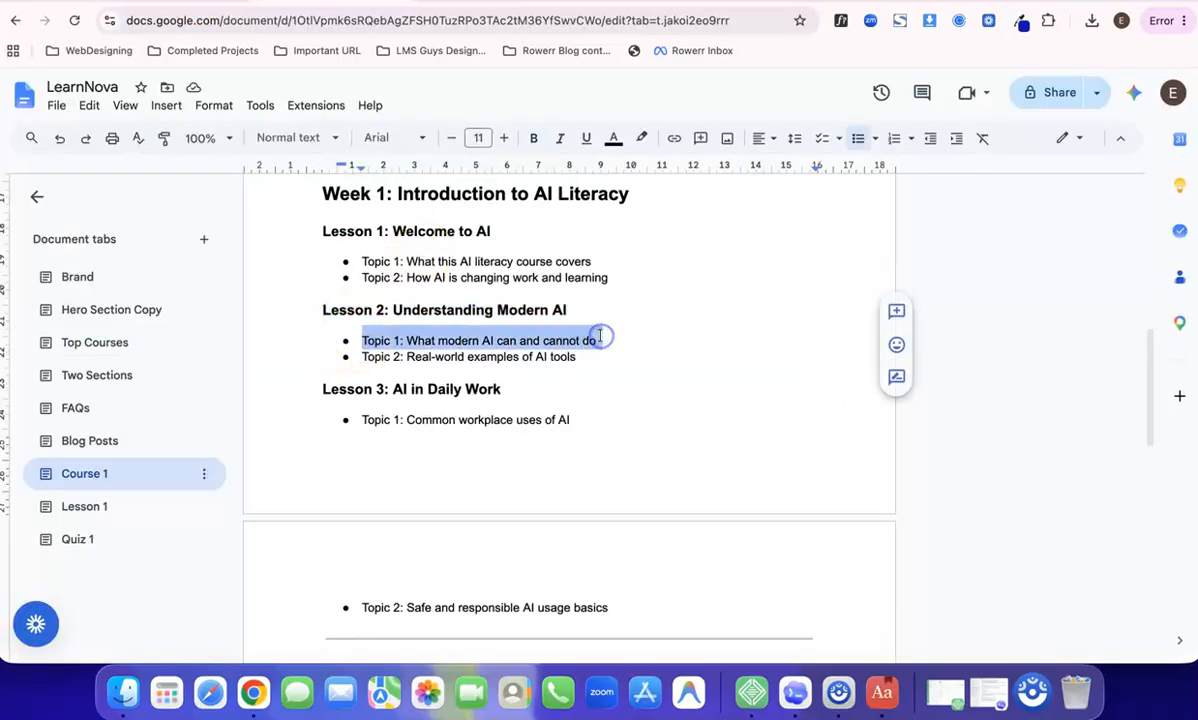
left_click(165, 2)
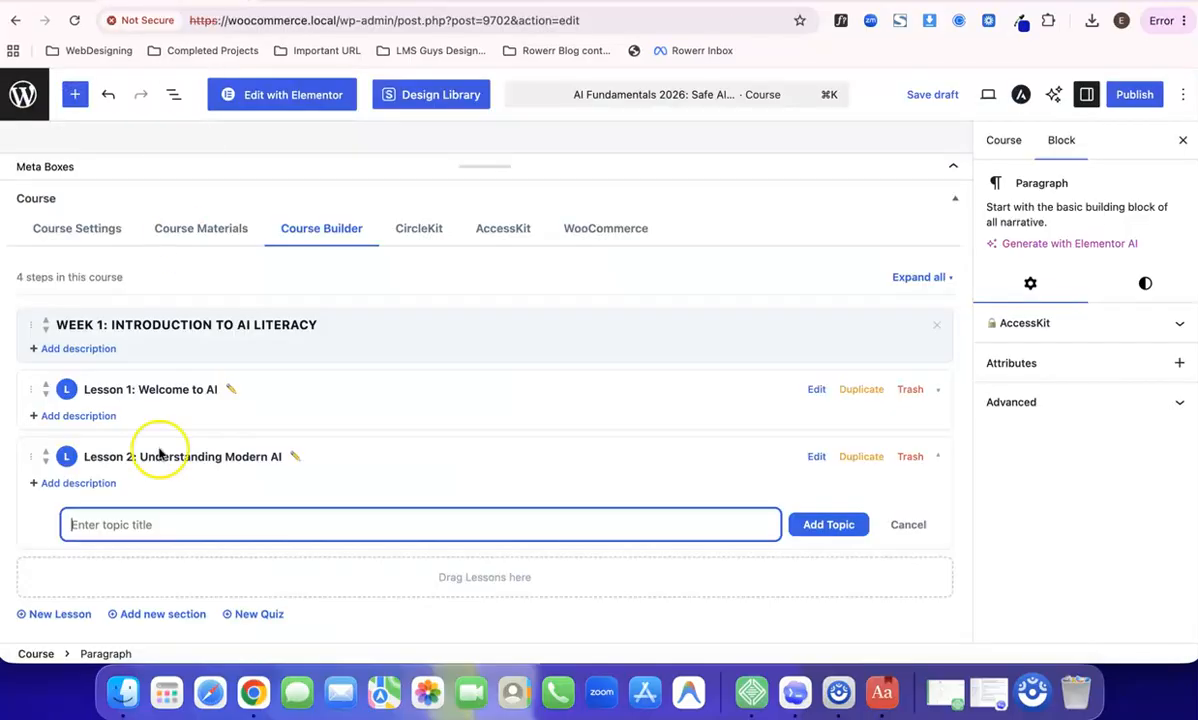
key("super+v")
left_click(828, 524)
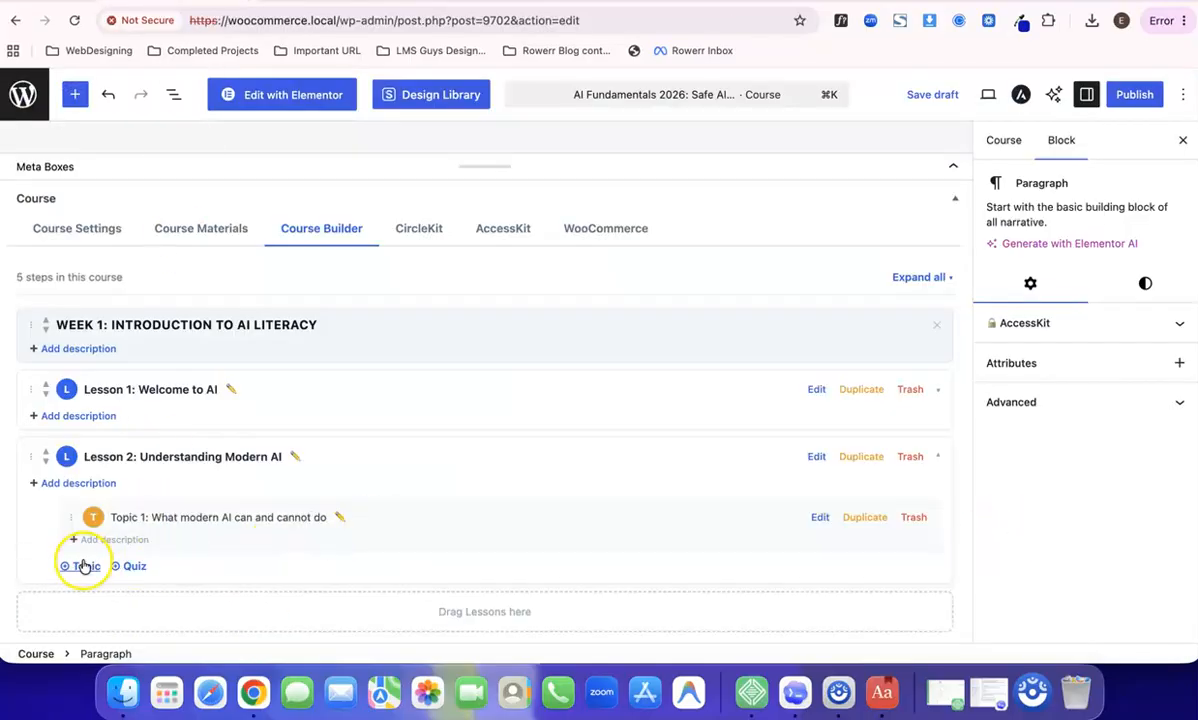
Add the topic "Topic 2: Real-world examples of AI tools" under Lesson 2, copying its title from the LearnNova document.
left_click(84, 568)
scroll(200, 414, "down", 3)
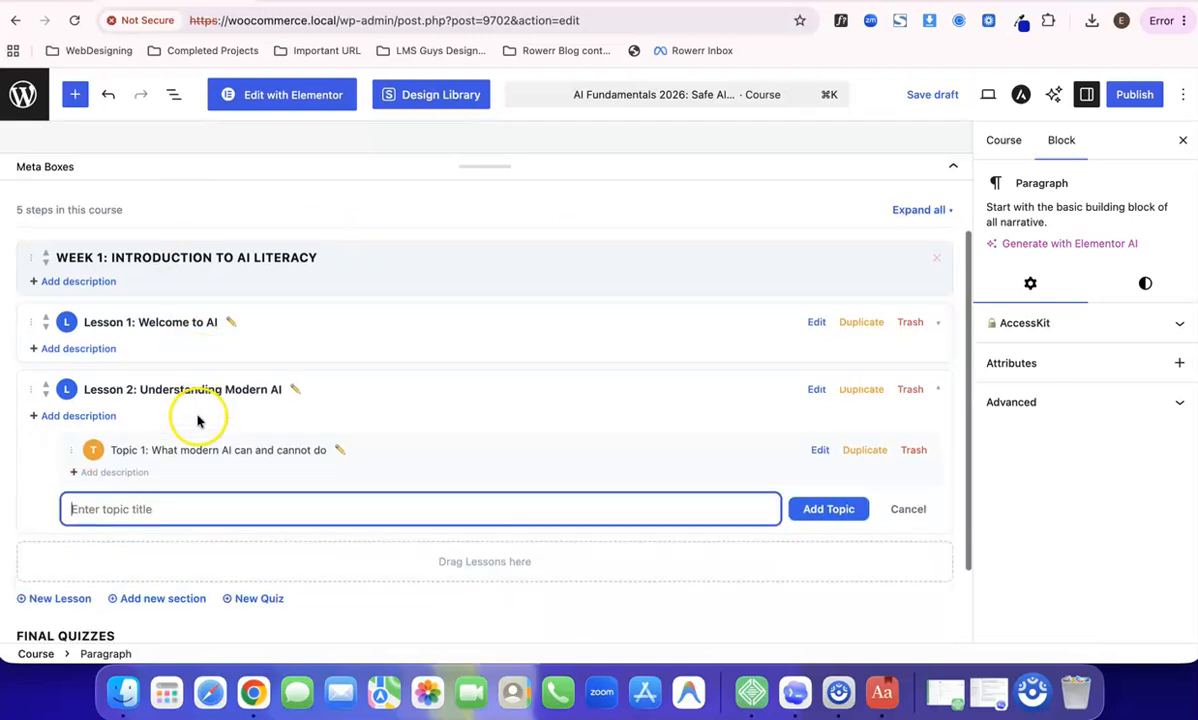
left_click(232, 2)
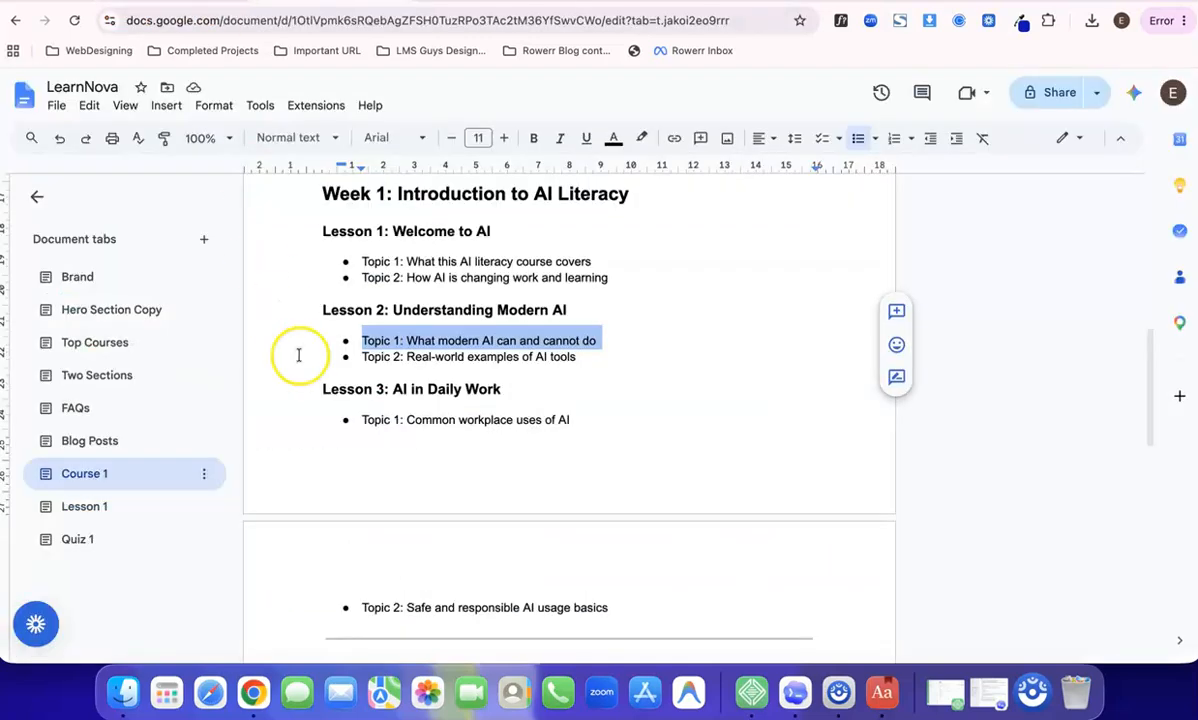
left_click_drag(362, 356, 578, 360)
key("super+c")
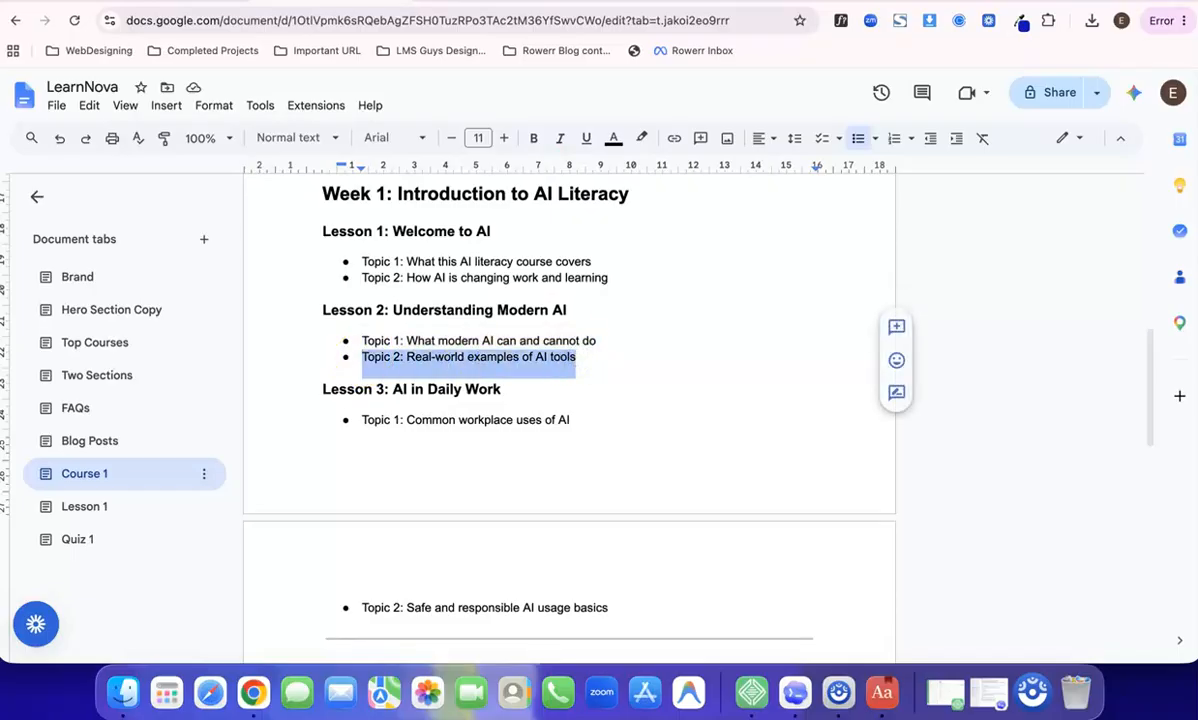
left_click(155, 2)
left_click(170, 410)
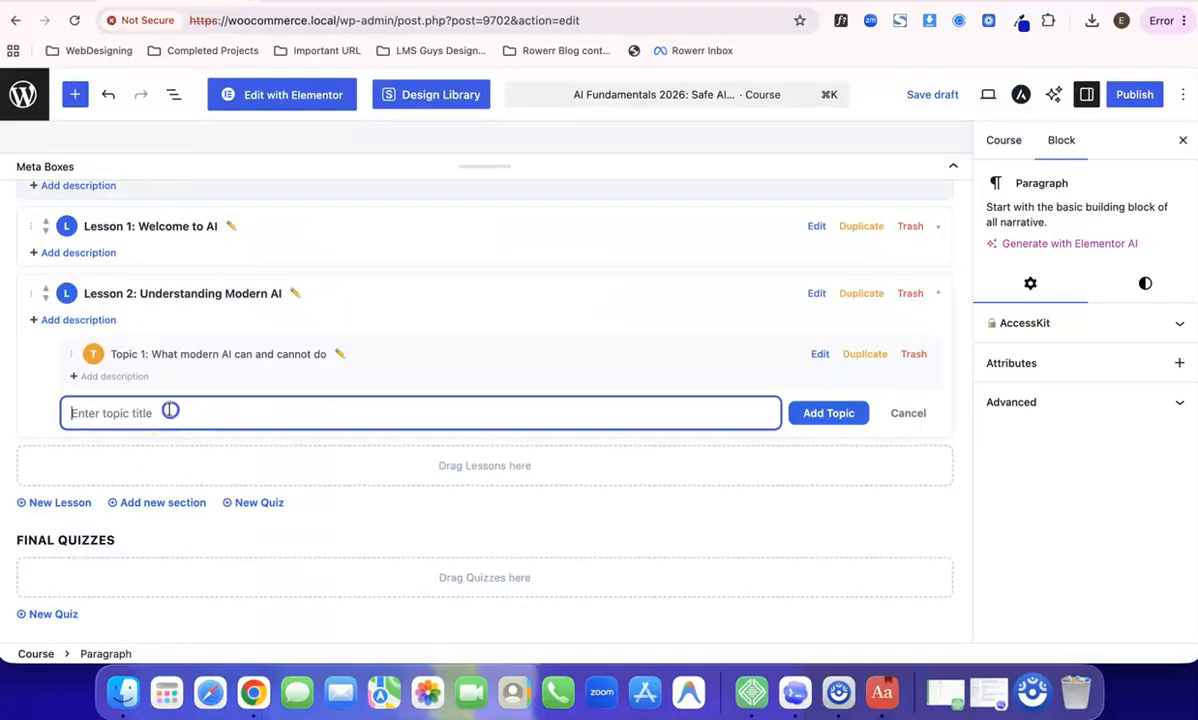
key("super+v")
left_click(838, 415)
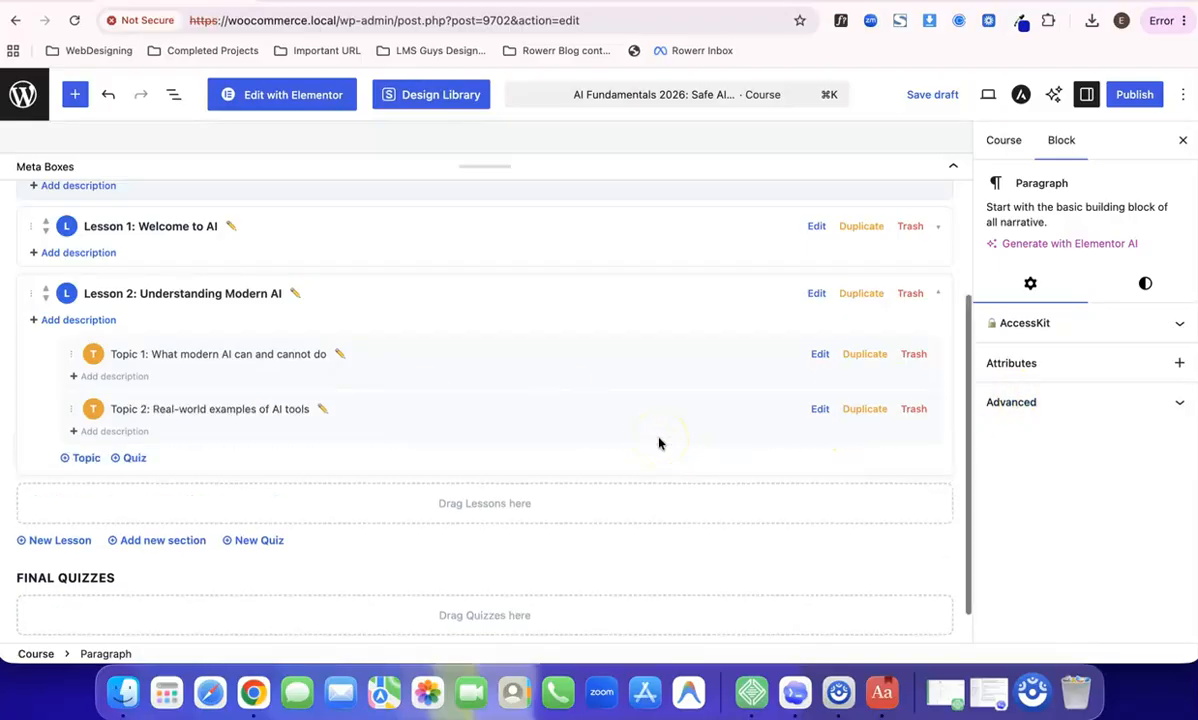
Expand Lesson 1 to review the topics of both Week 1 lessons, and collapse Lesson 1 and Lesson 2.
scroll(658, 441, "up", 2)
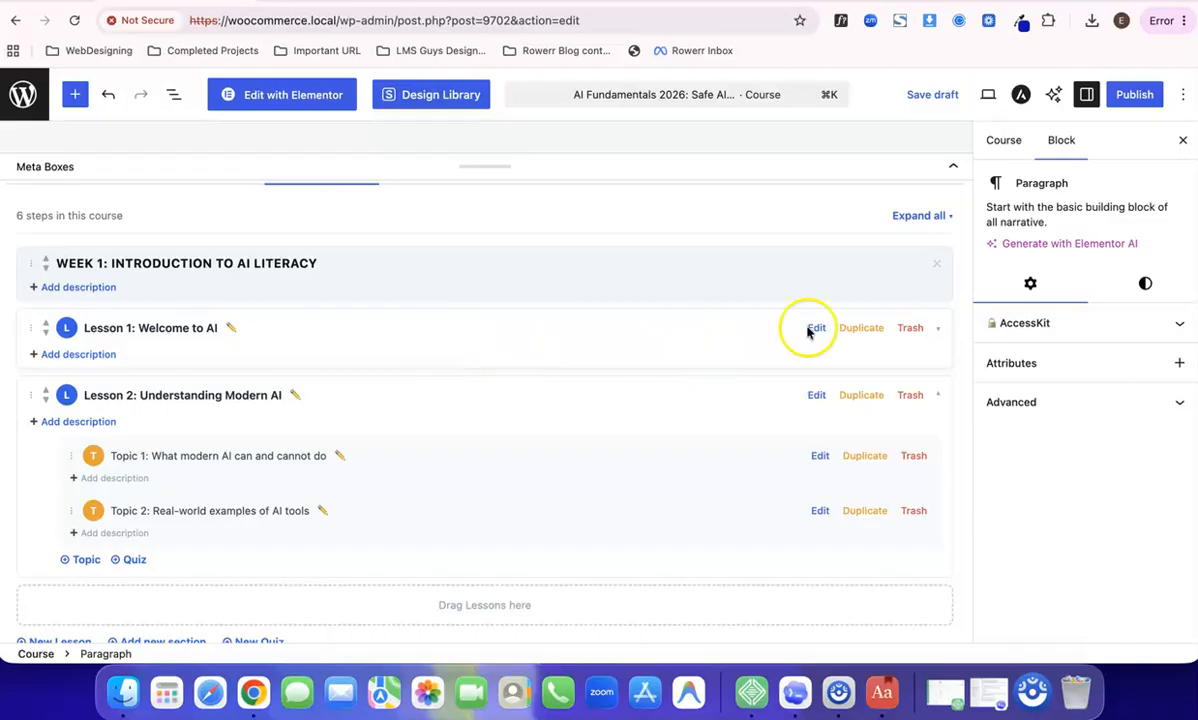
left_click(911, 327)
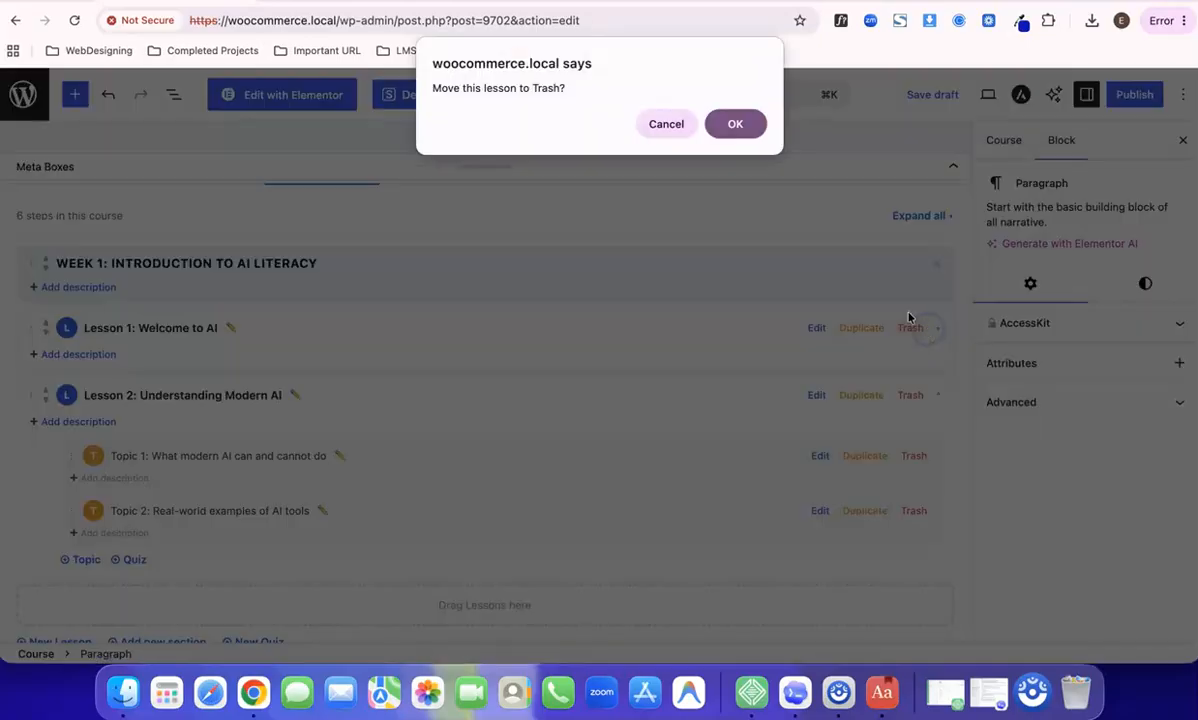
left_click(667, 124)
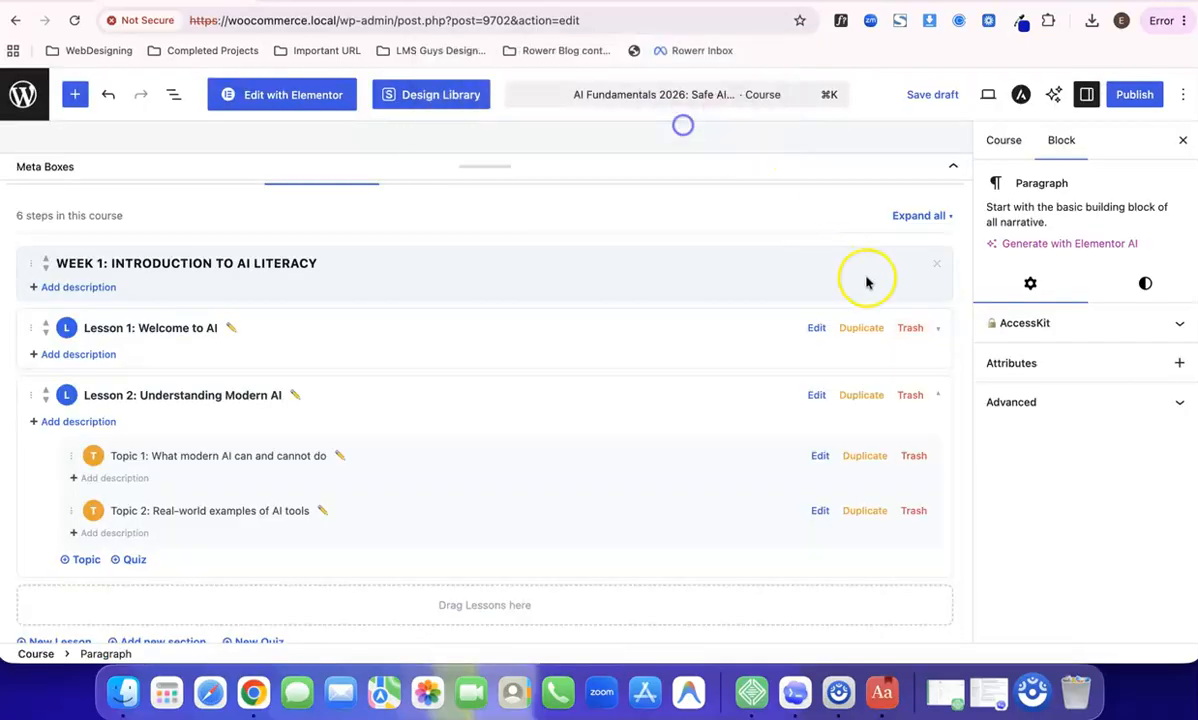
left_click(939, 335)
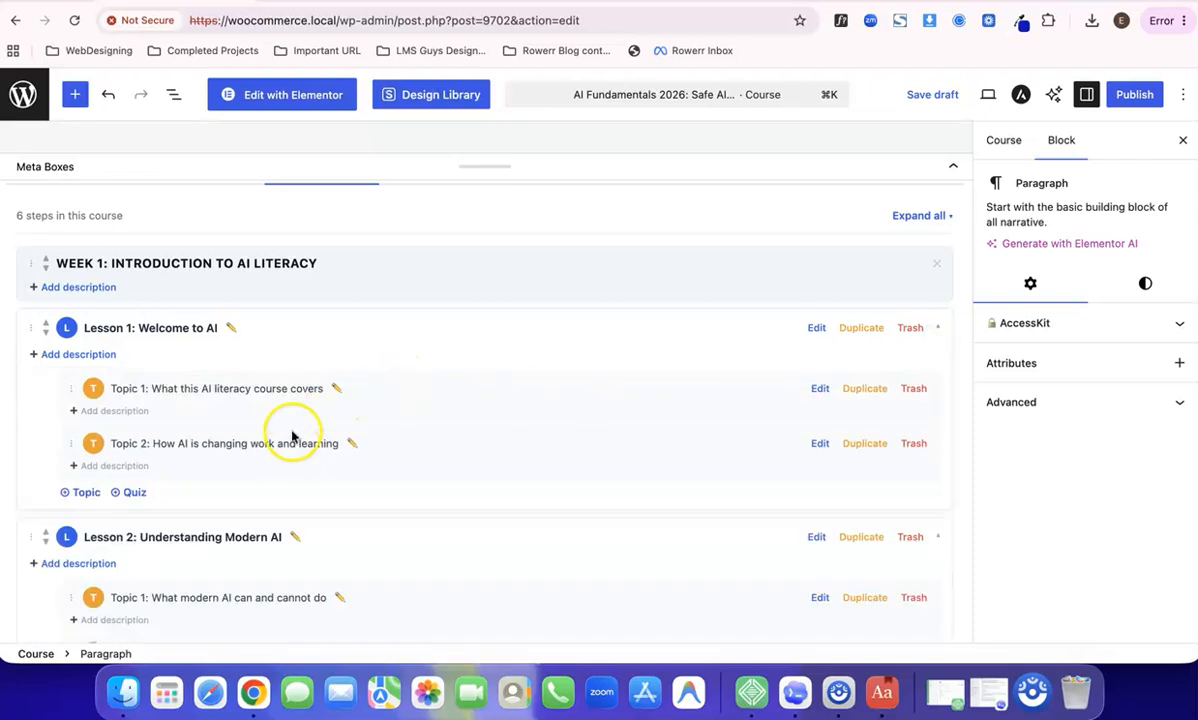
scroll(326, 580, "down", 2)
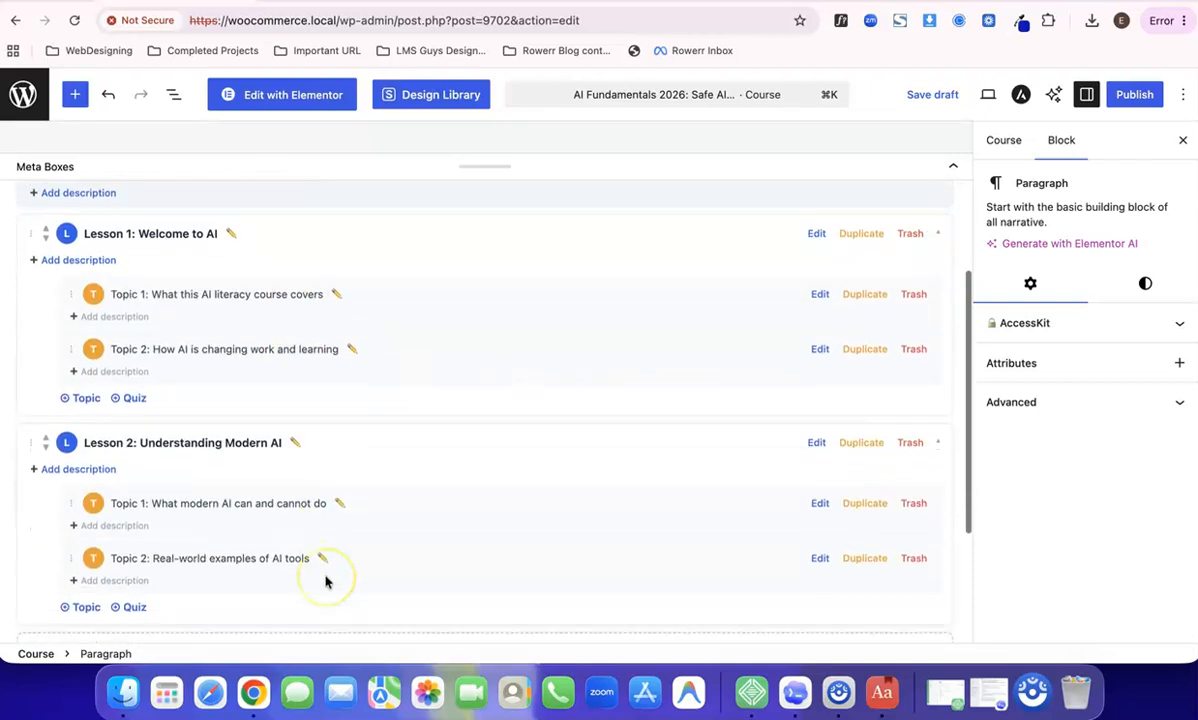
left_click(939, 437)
left_click(938, 228)
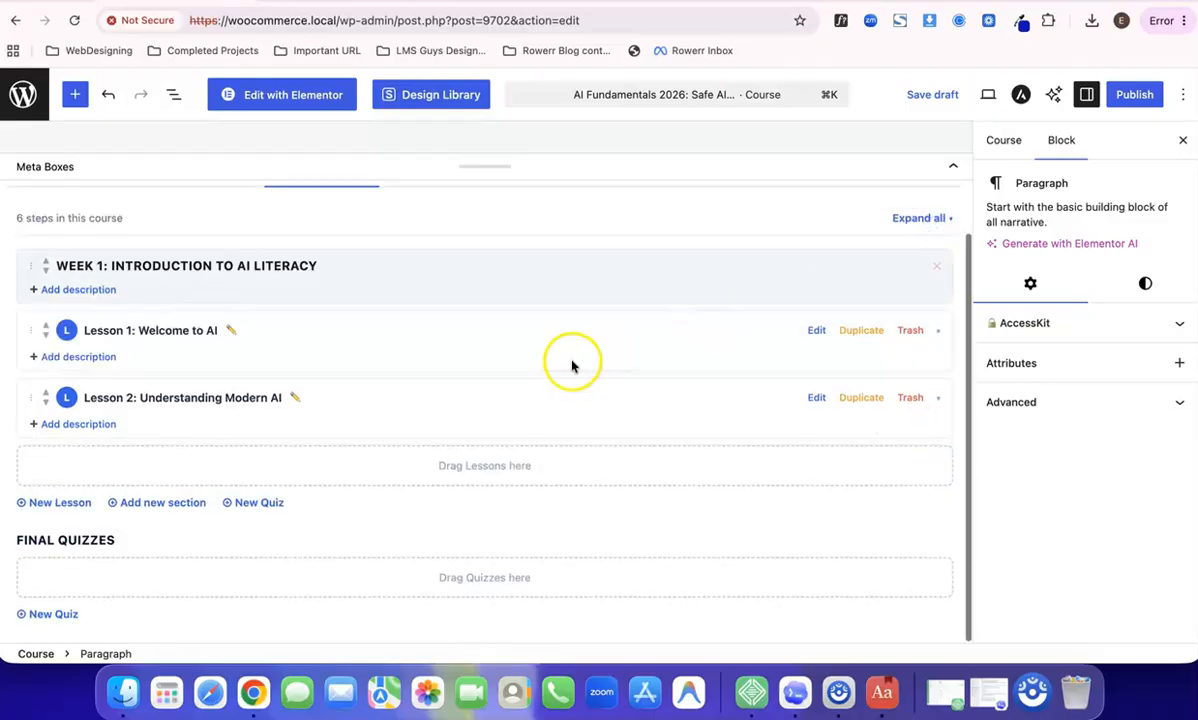
Add a new course section titled "Week 2: AI Safety and Responsibility", copying the heading from the LearnNova document.
left_click(316, 1)
scroll(462, 385, "down", 2)
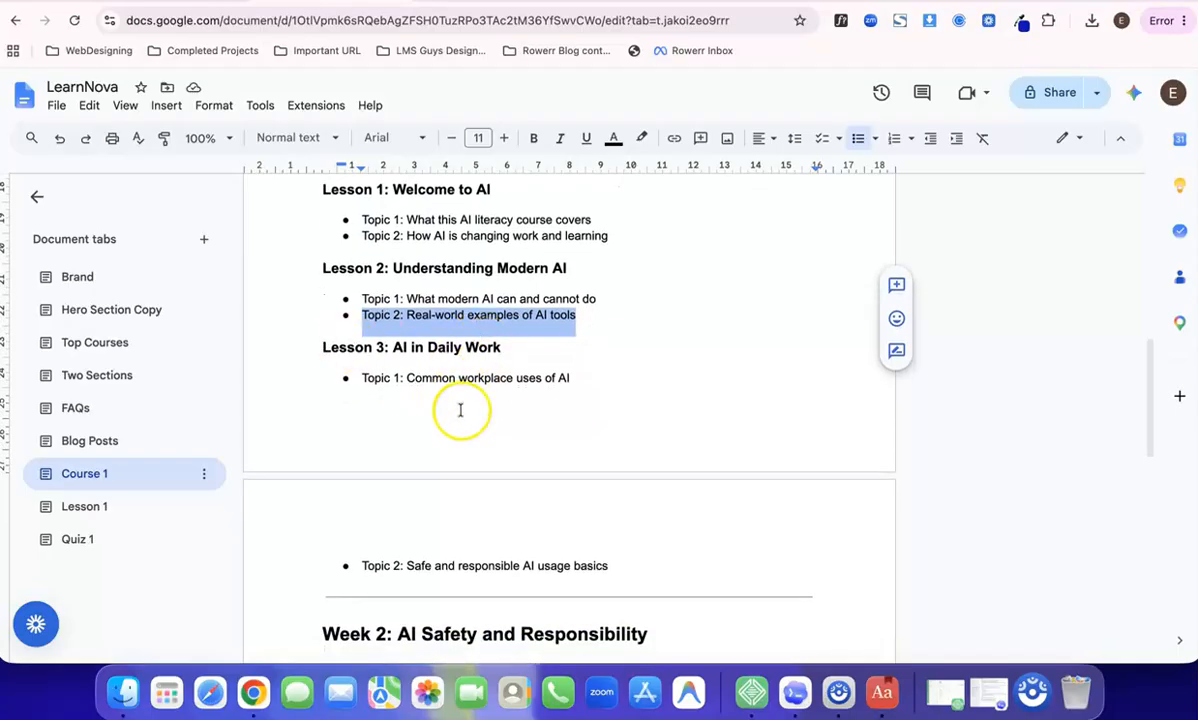
scroll(452, 420, "down", 5)
left_click_drag(322, 424, 669, 424)
key("super+c")
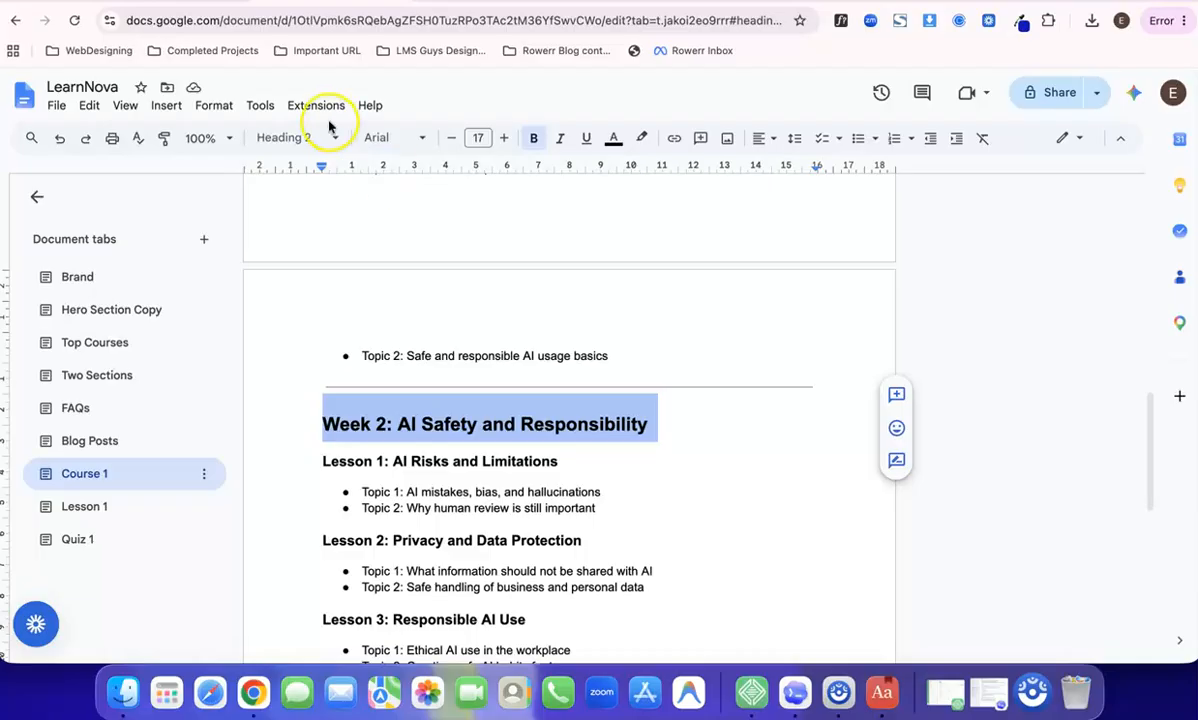
left_click(255, 2)
left_click(225, 449)
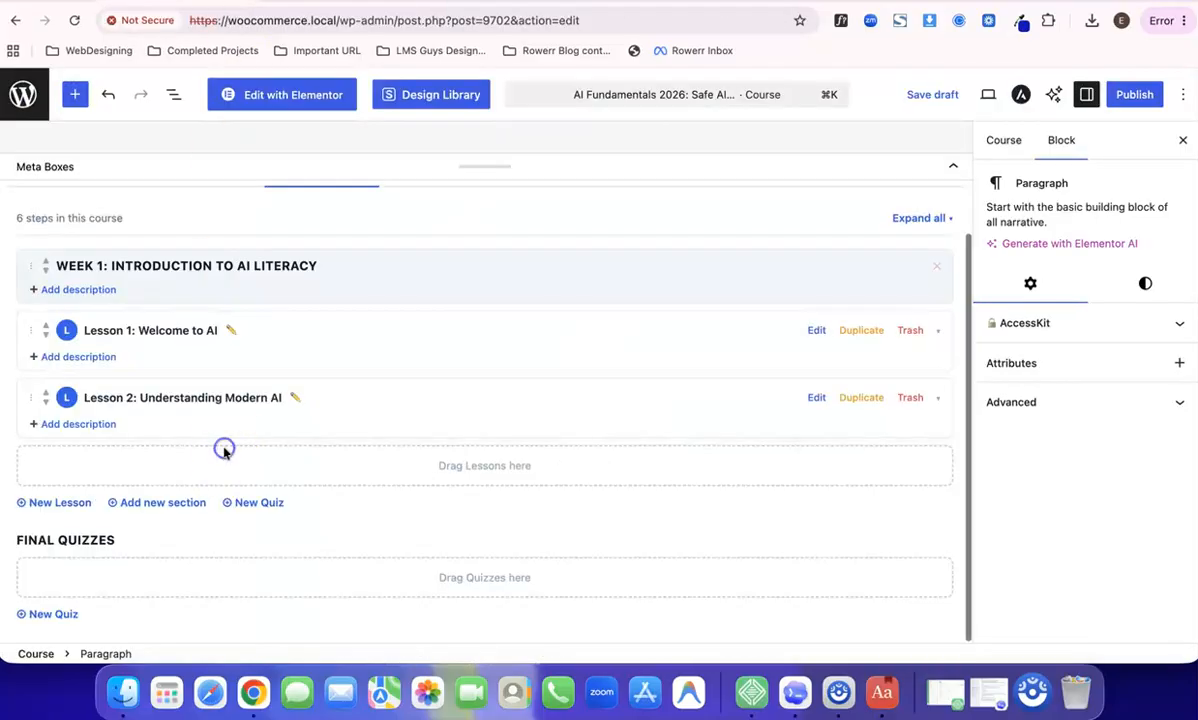
left_click(48, 505)
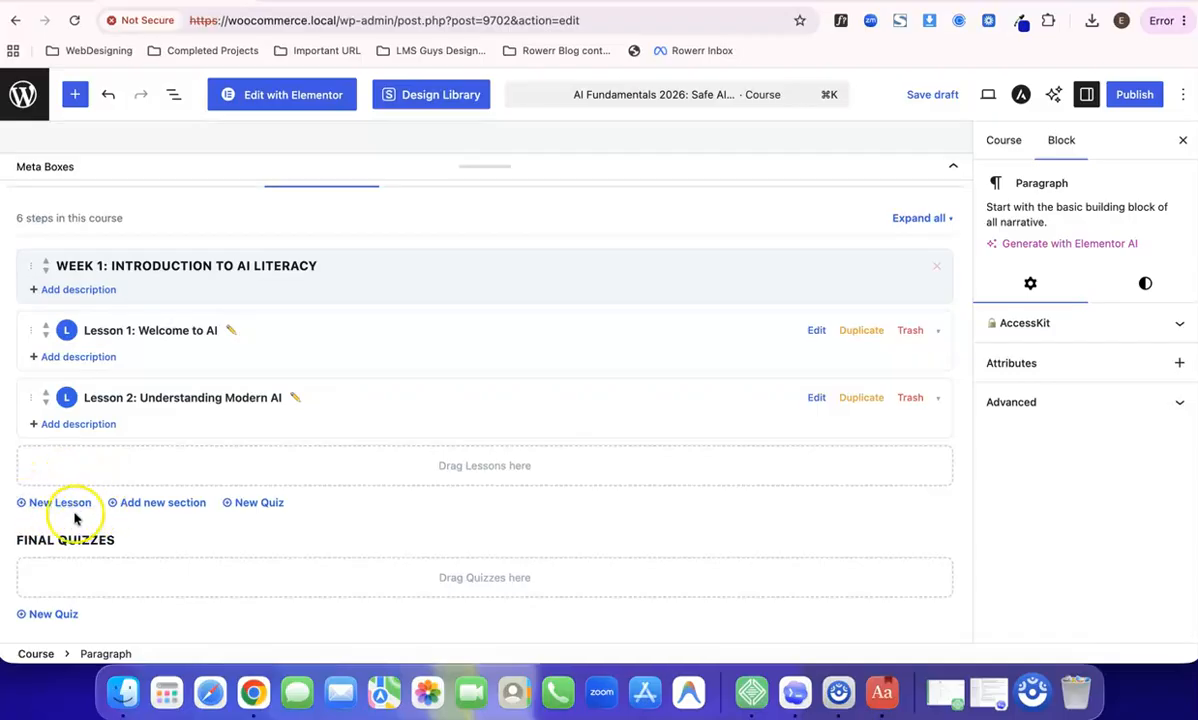
left_click(155, 505)
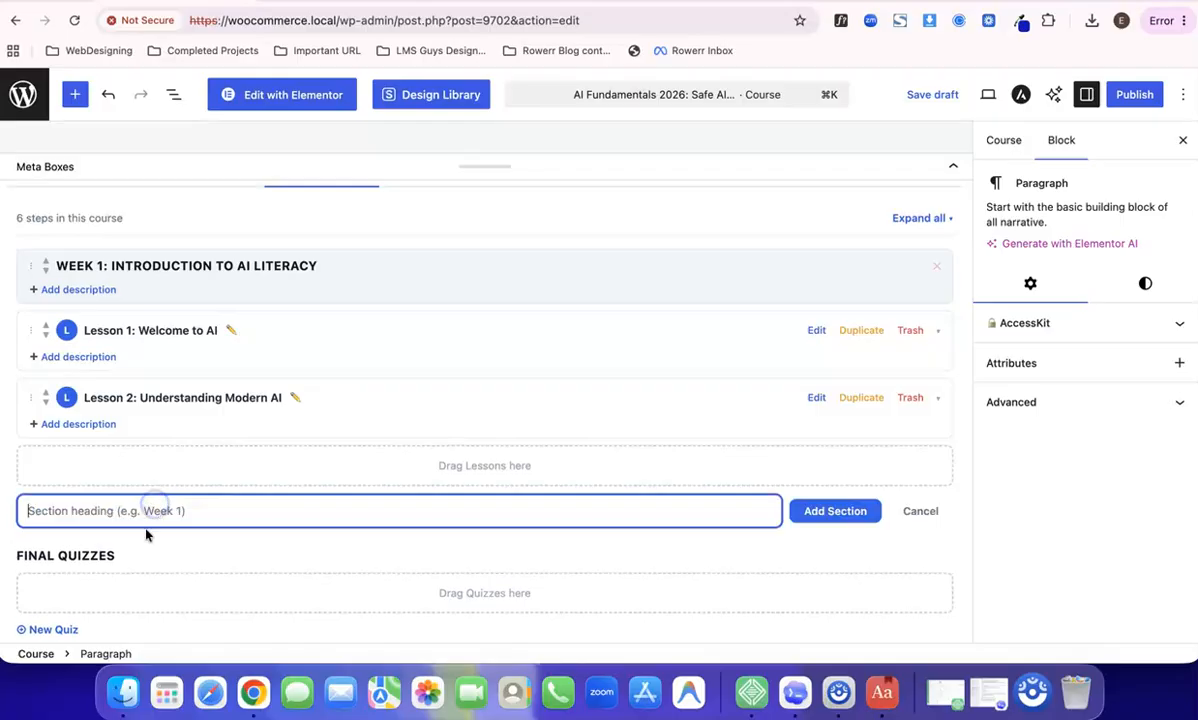
key("super+v")
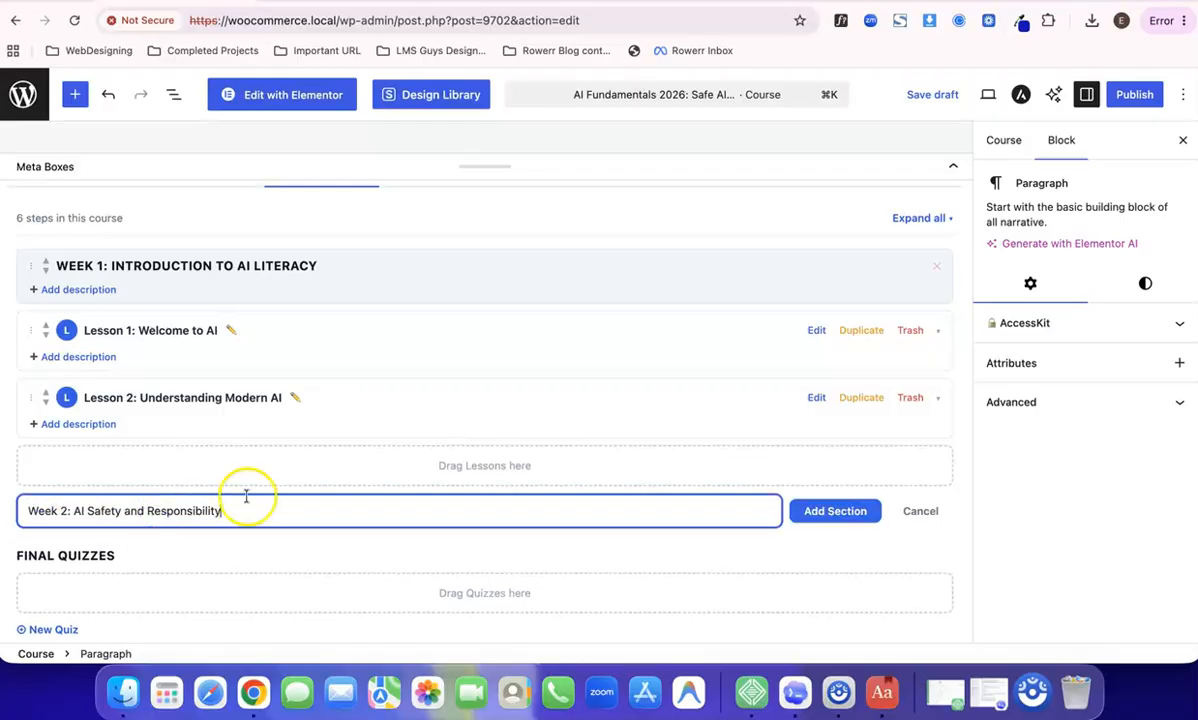
left_click(830, 512)
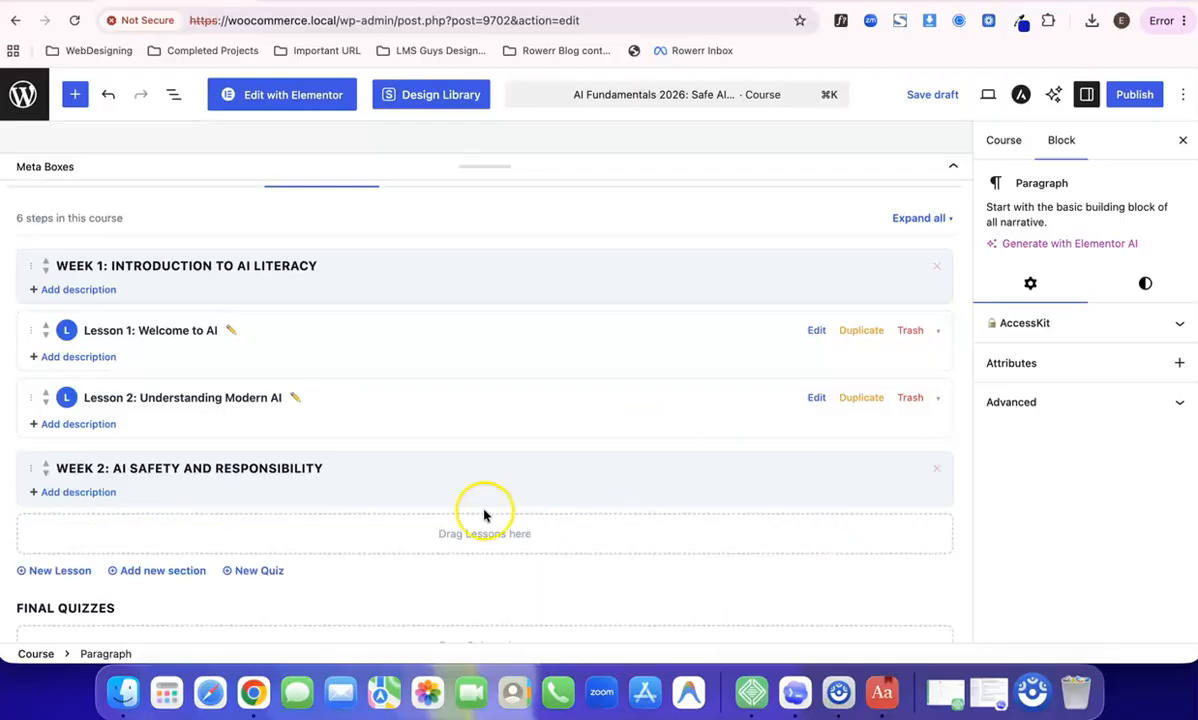
Open the Week 2 section's description editor to view it, and close it without entering a description.
scroll(455, 490, "down", 1)
left_click(100, 462)
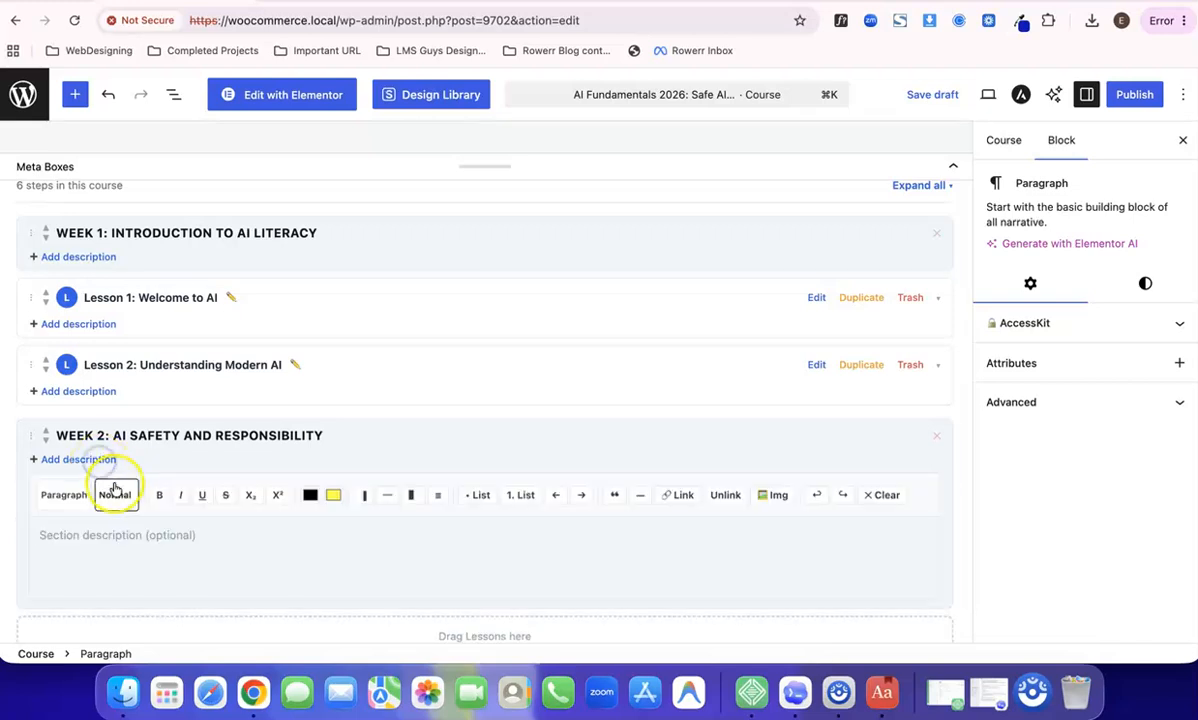
left_click(83, 462)
Add the lesson "Lesson 1: AI Risks and Limitations" to the Week 2 section, copying its title from the LearnNova document.
scroll(185, 487, "down", 1)
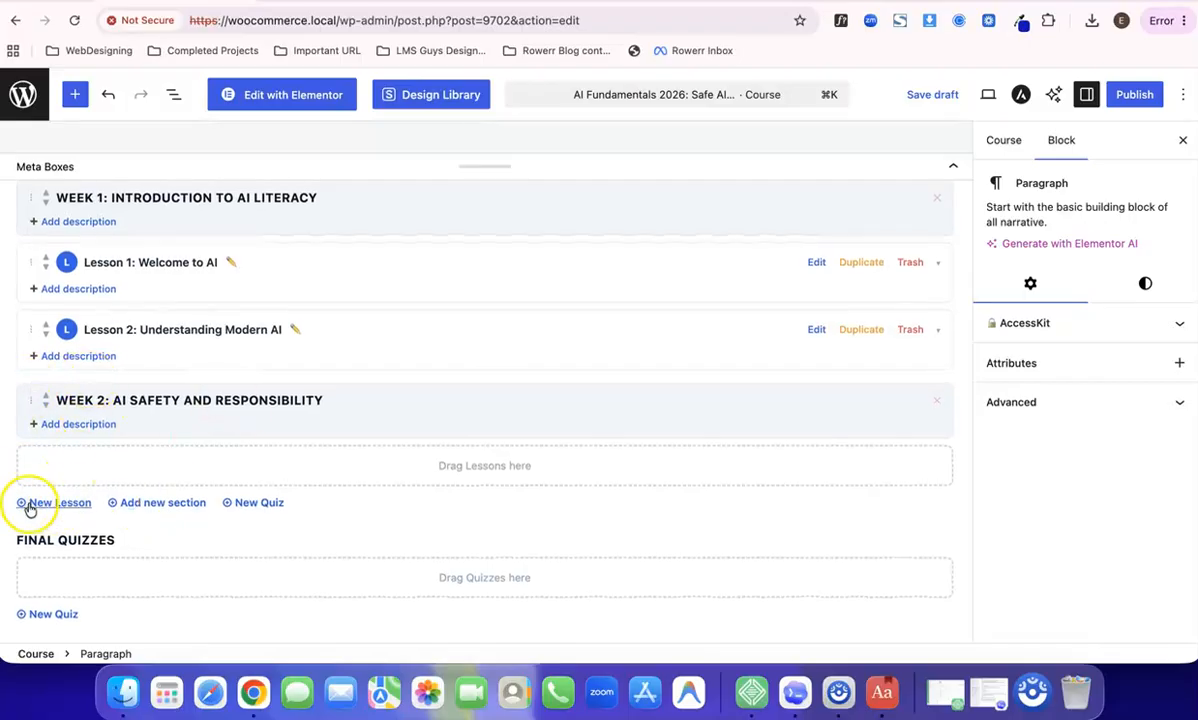
left_click(47, 504)
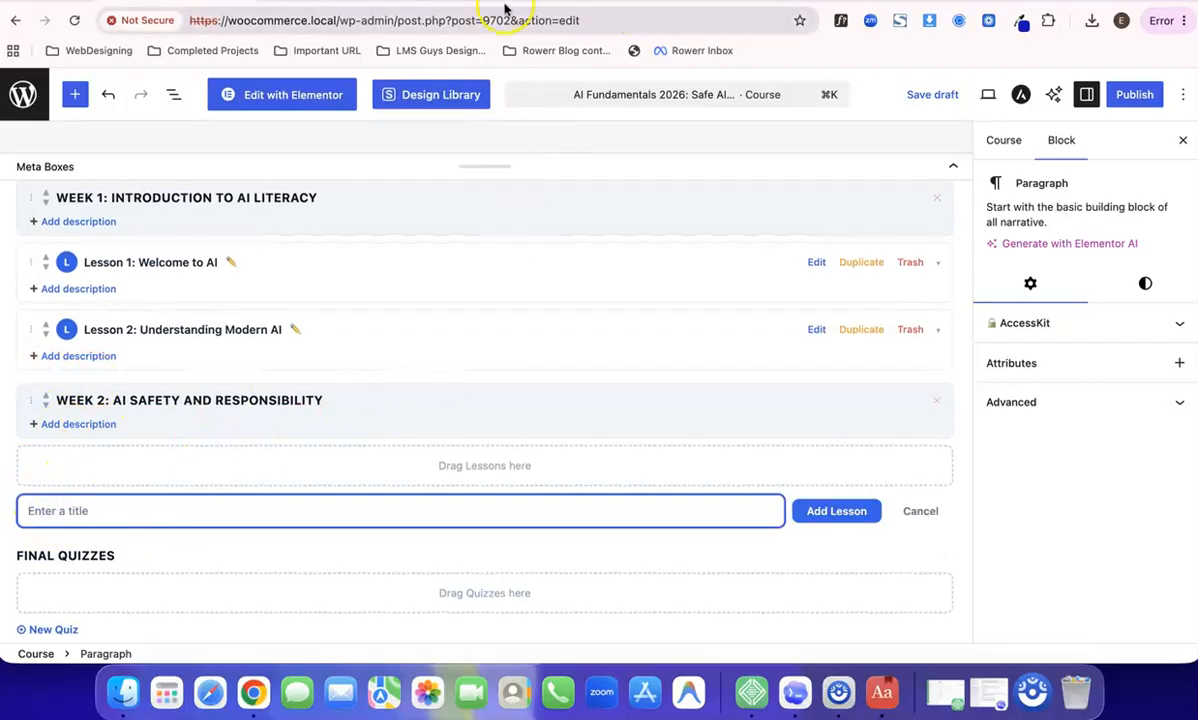
left_click(335, 2)
scroll(441, 447, "down", 2)
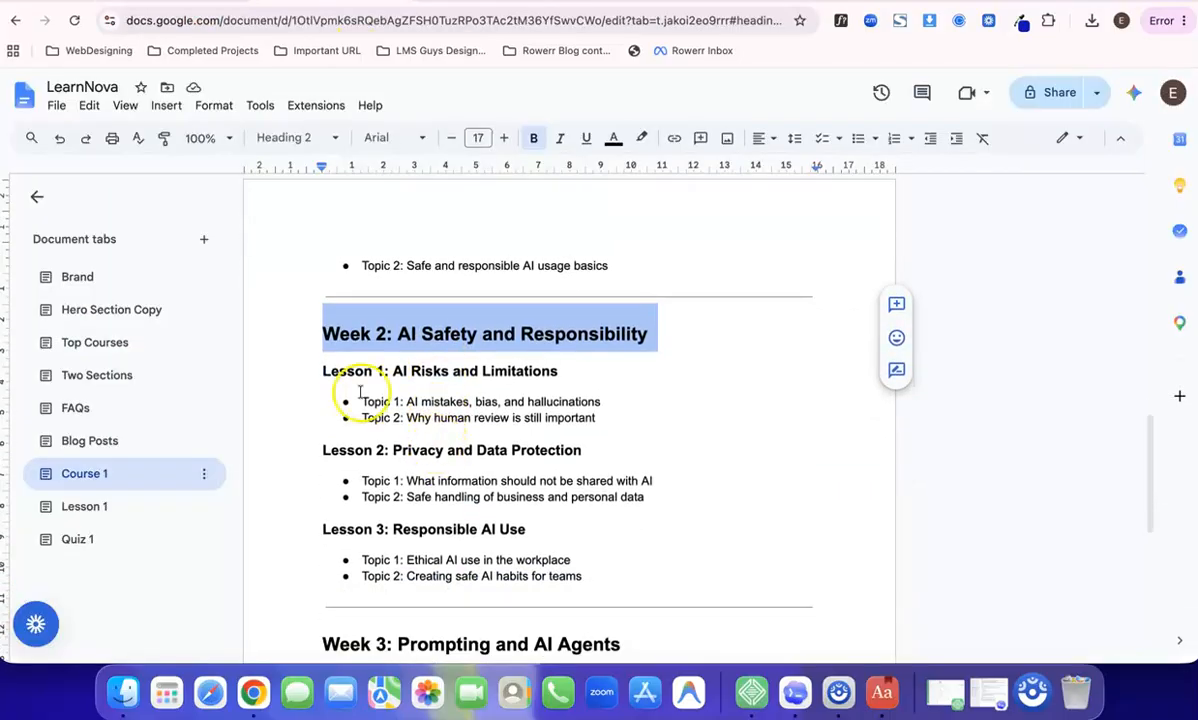
left_click_drag(323, 373, 580, 378)
key("super+c")
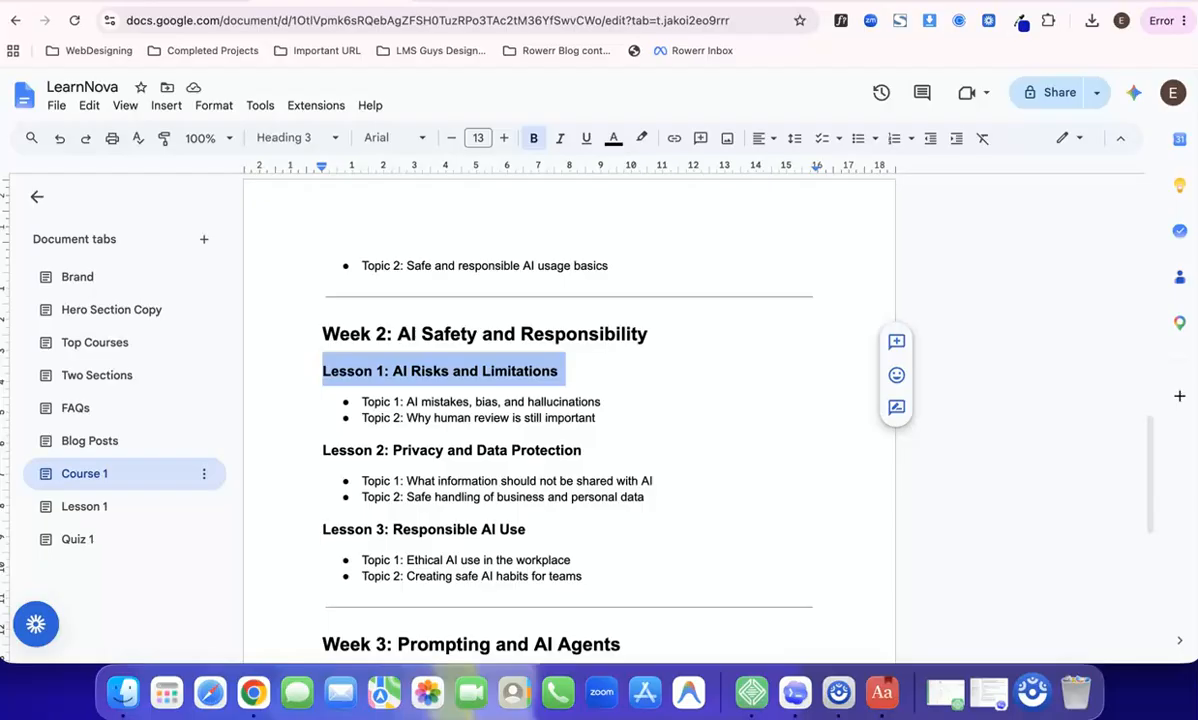
left_click(160, 2)
left_click(126, 502)
key("super+v")
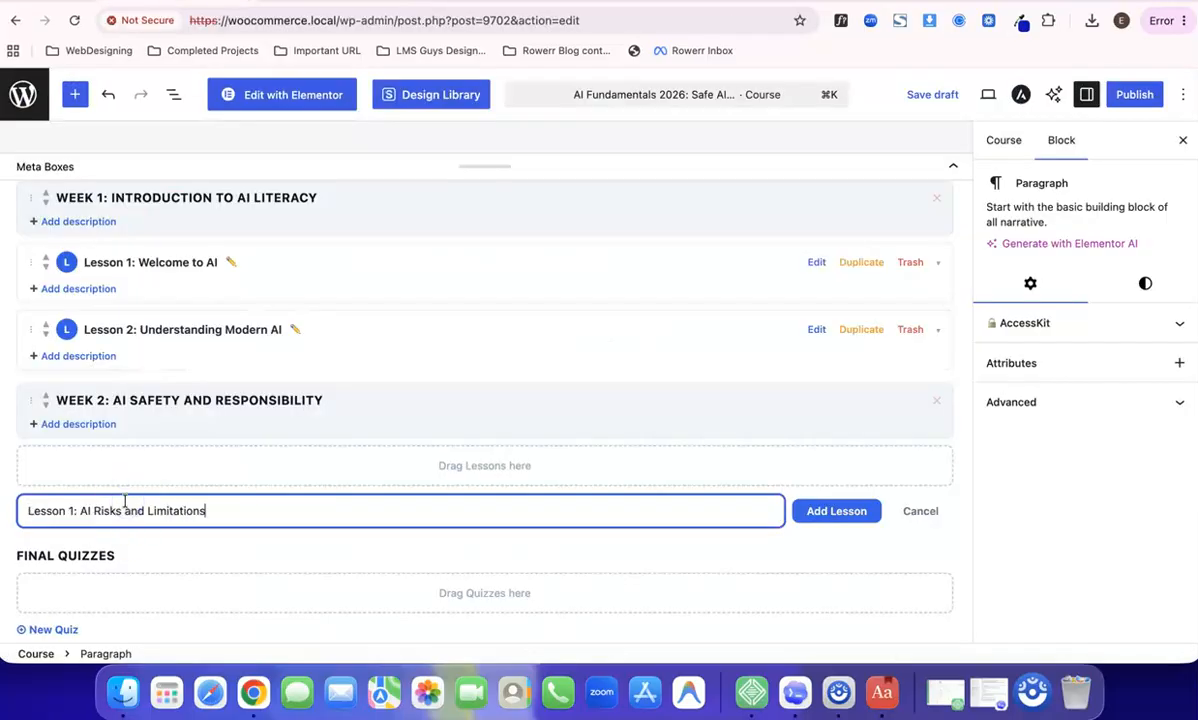
left_click(850, 511)
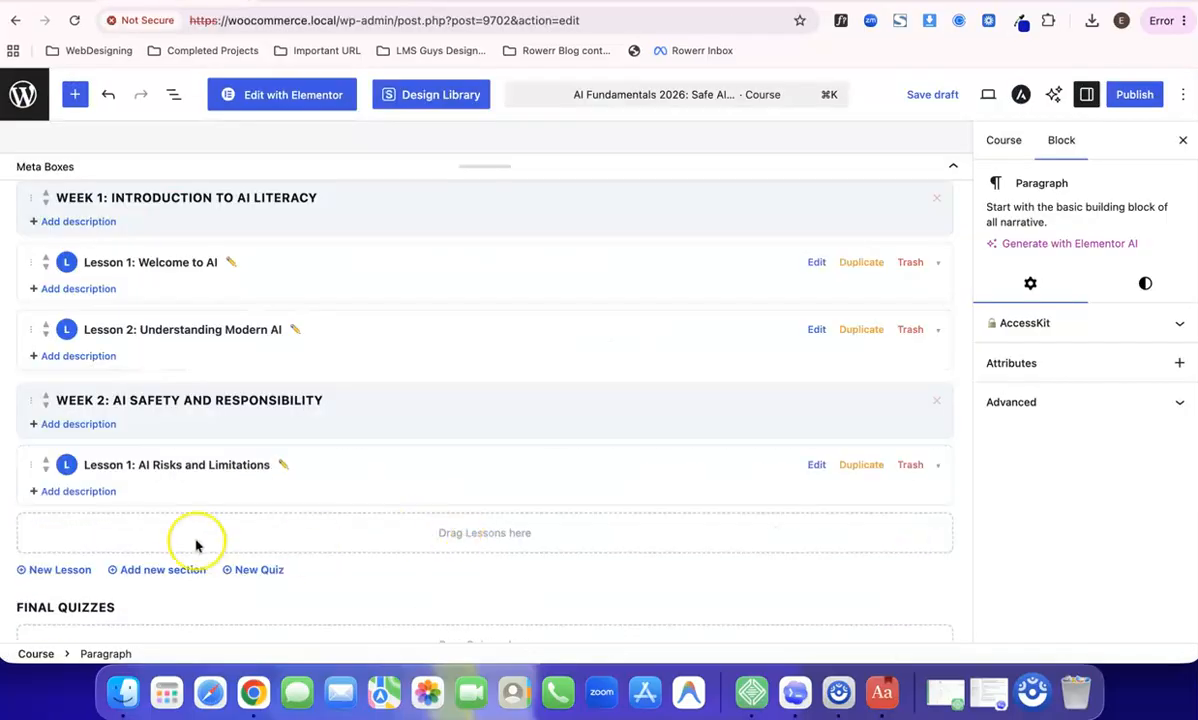
Open the description editor of the lesson "AI Risks and Limitations" to view it, and close it again.
left_click(109, 494)
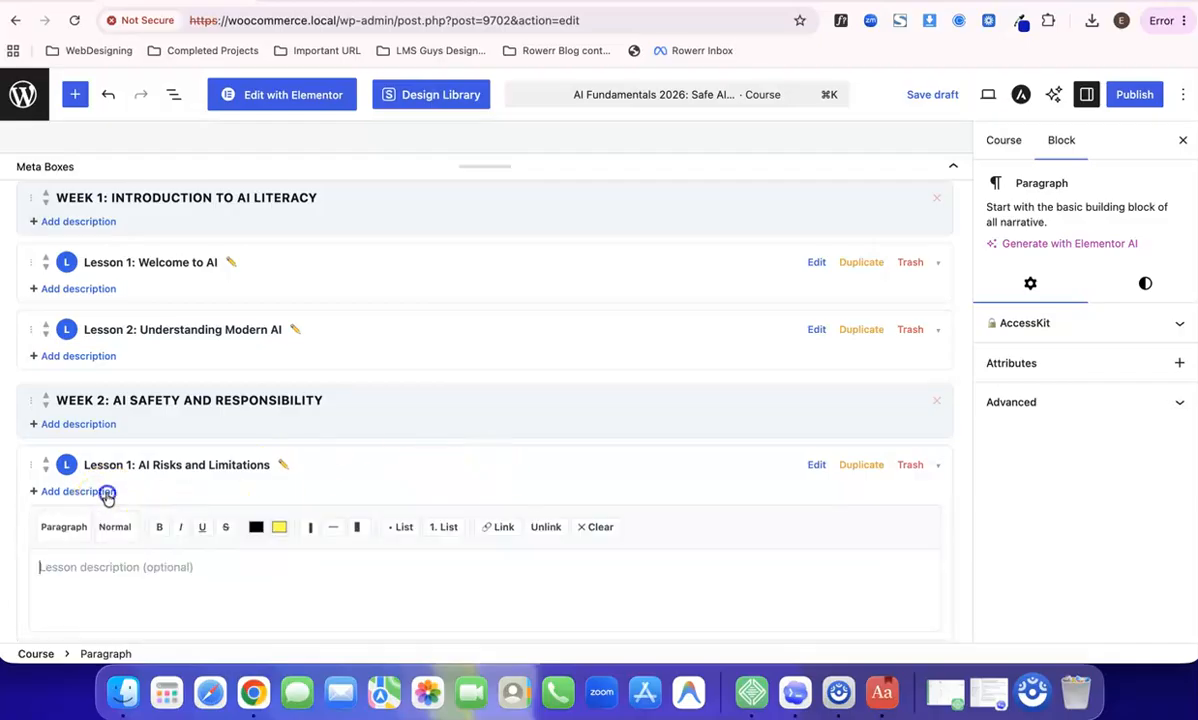
scroll(159, 576, "down", 1)
scroll(159, 576, "down", 1)
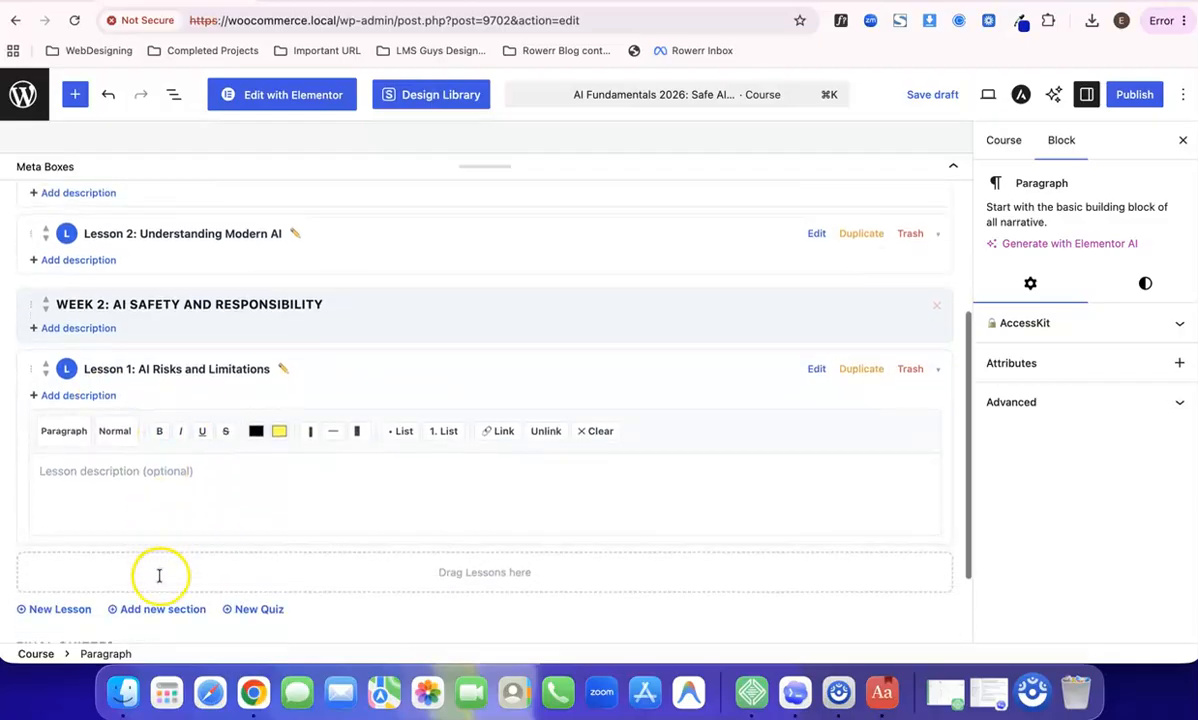
left_click(97, 395)
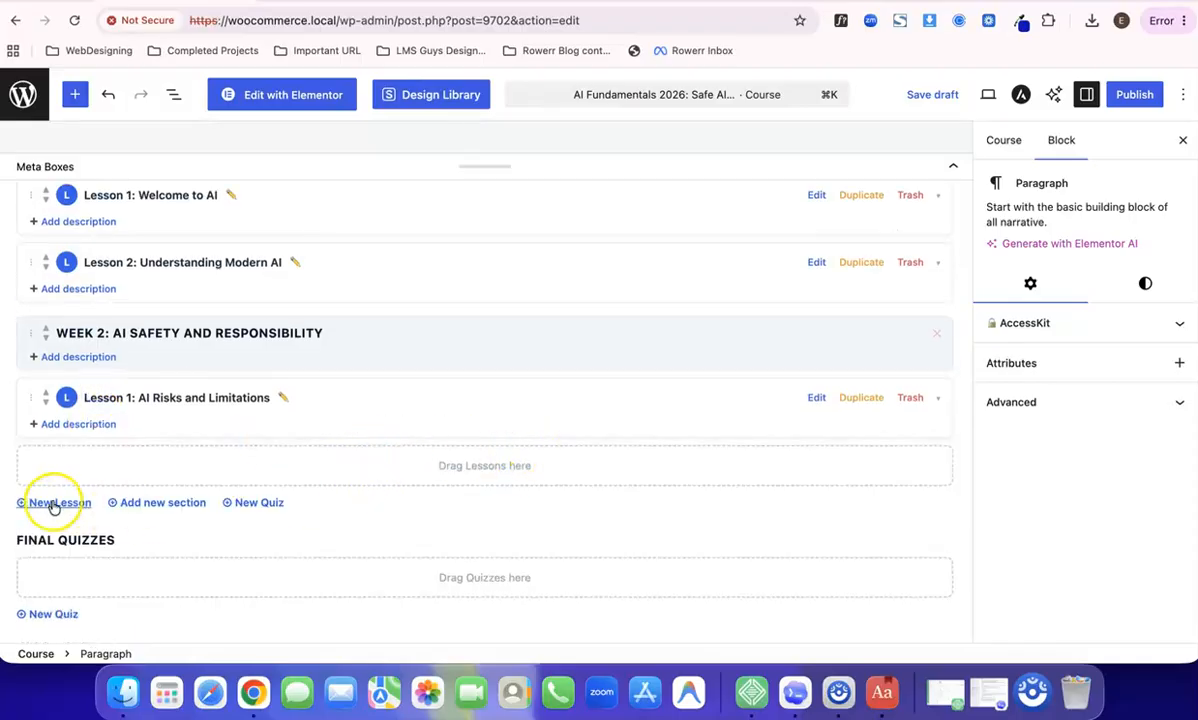
Expand Week 2's Lesson 1 and add "Topic 1: AI mistakes, bias, and hallucinations" under it, using the document's title.
left_click(939, 402)
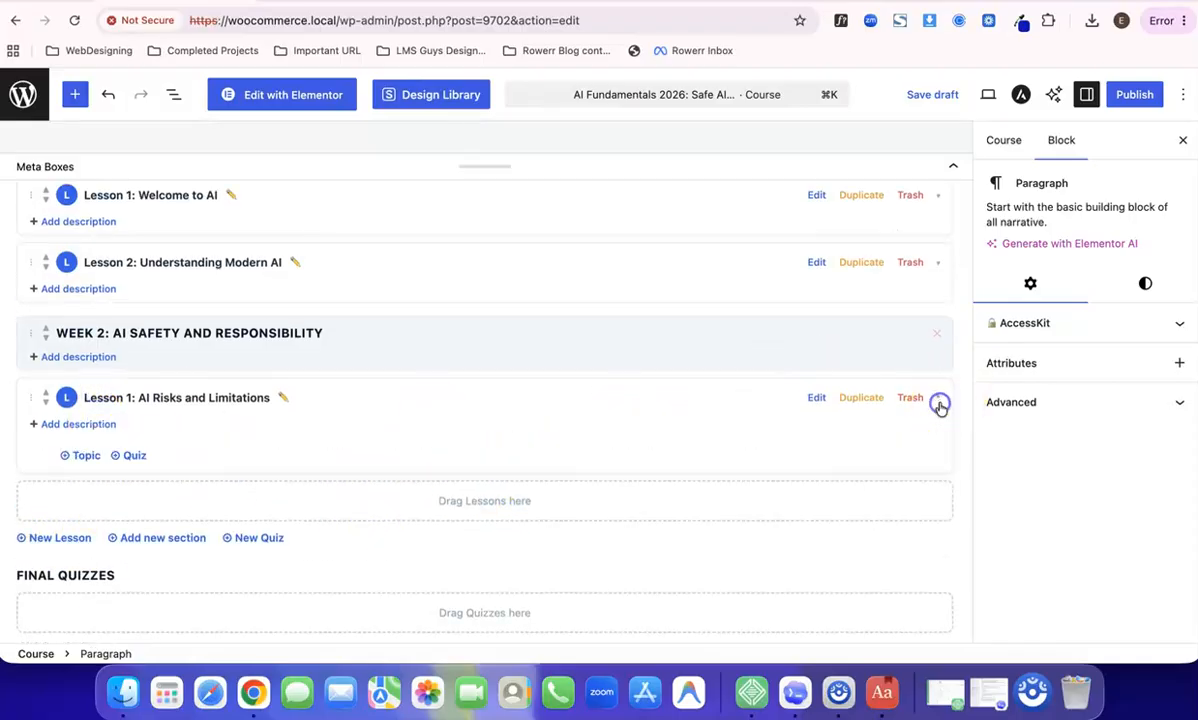
scroll(506, 423, "down", 1)
left_click(81, 421)
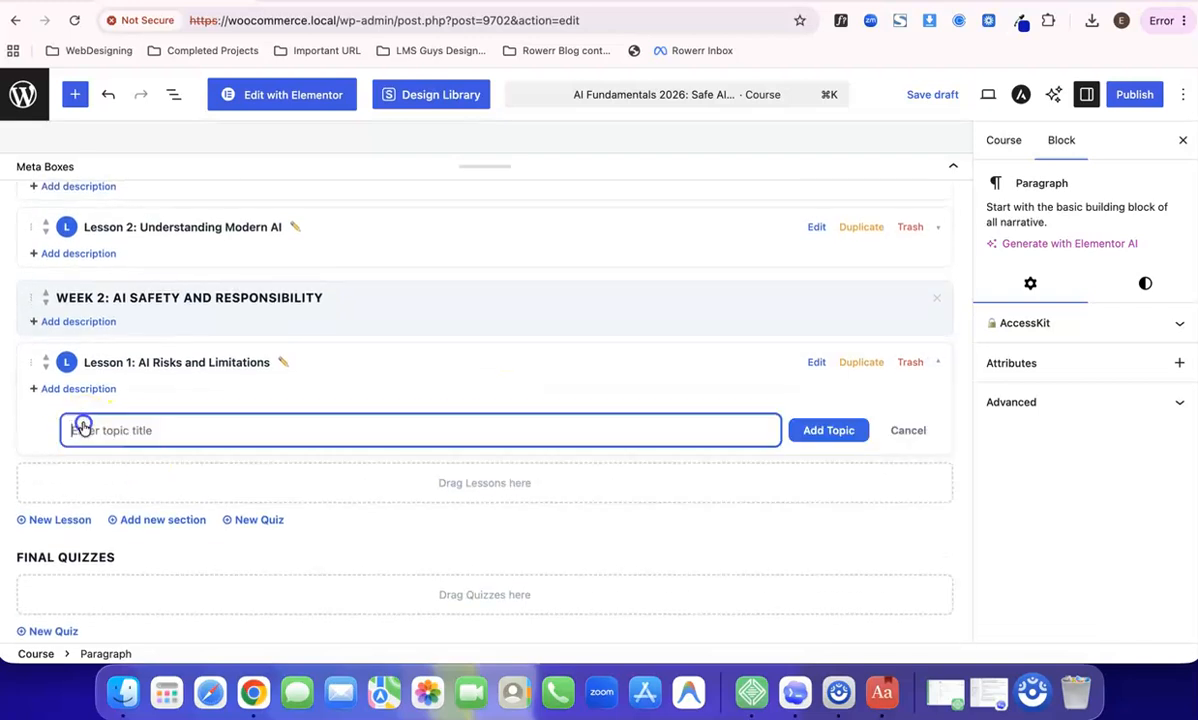
left_click(330, 2)
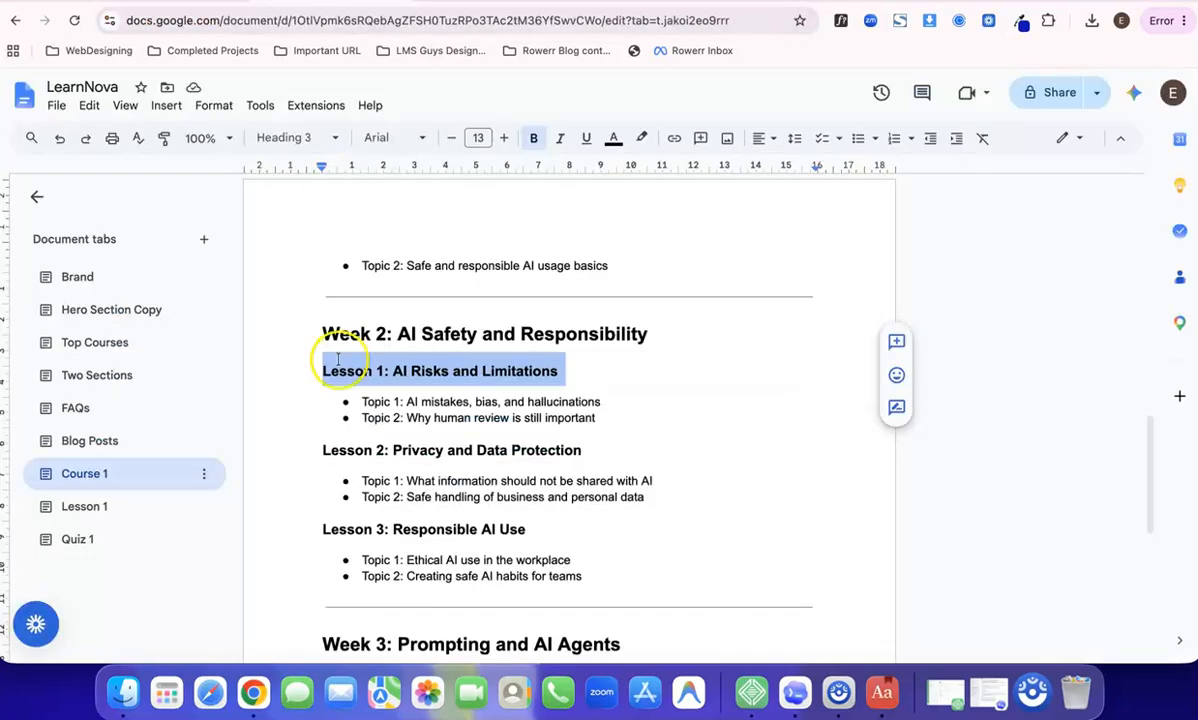
scroll(362, 436, "down", 1)
left_click_drag(359, 341, 612, 340)
key("super+c")
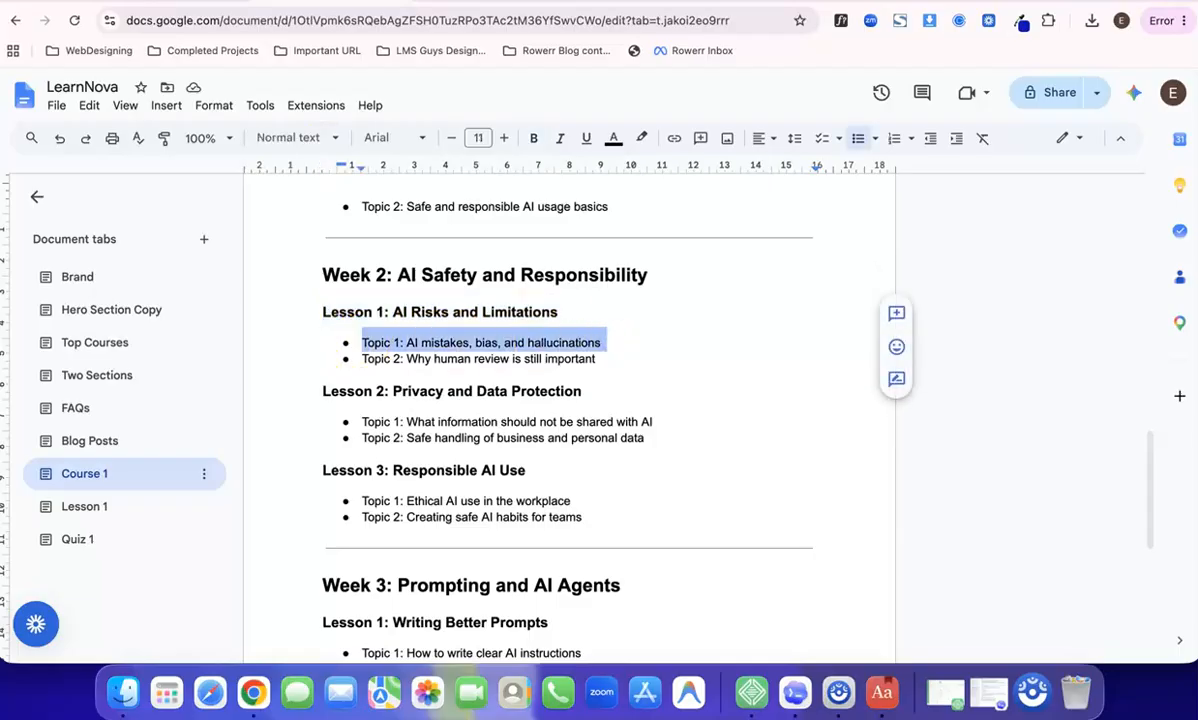
left_click(130, 2)
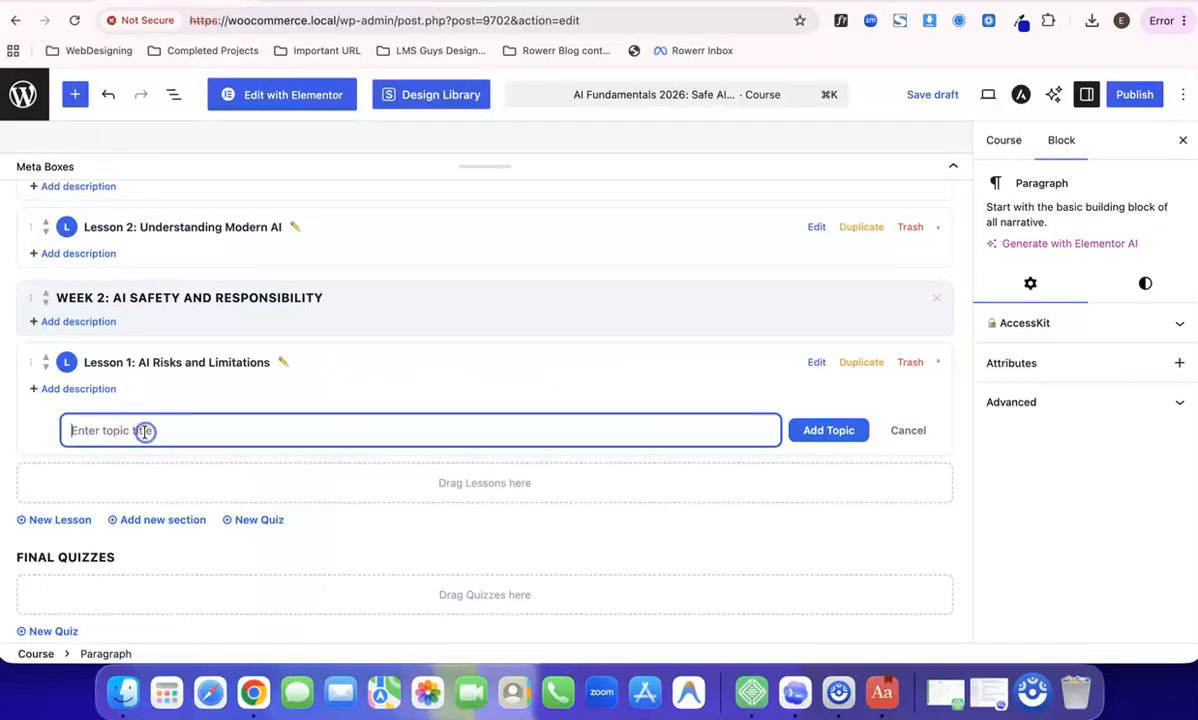
key("super+v")
left_click(843, 432)
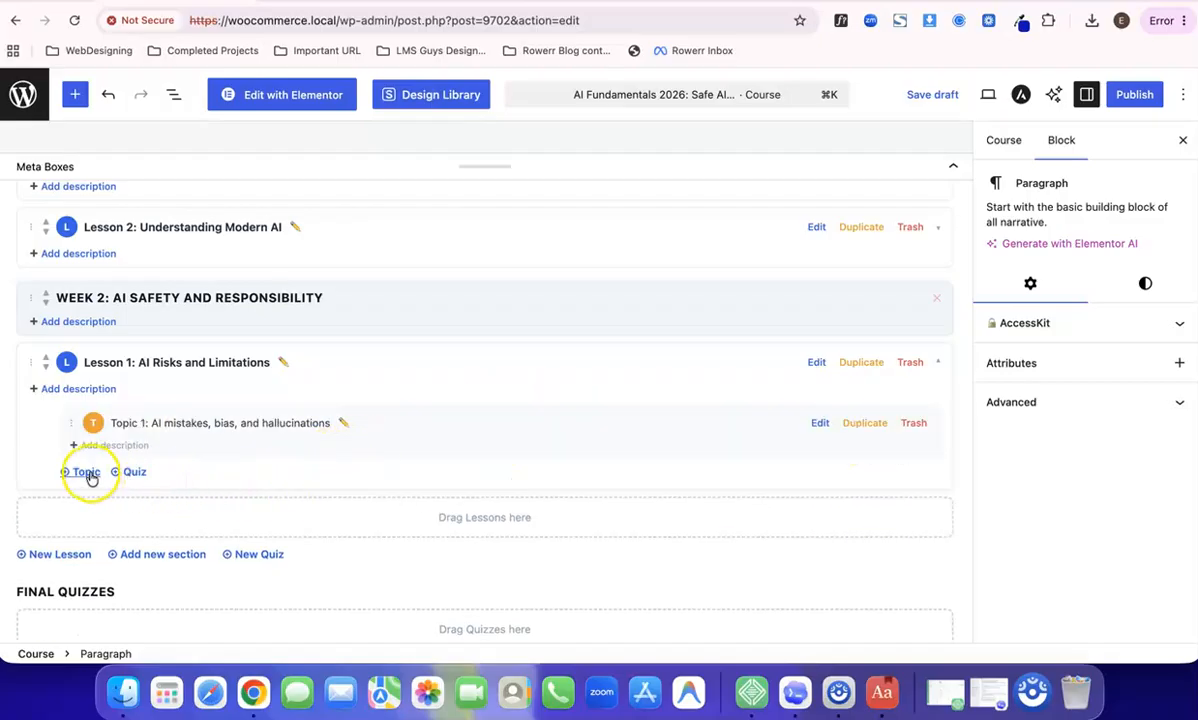
Add "Topic 2: Why human review is still important" under Week 2's Lesson 1 from the document, and collapse the lesson.
left_click(88, 474)
left_click(276, 4)
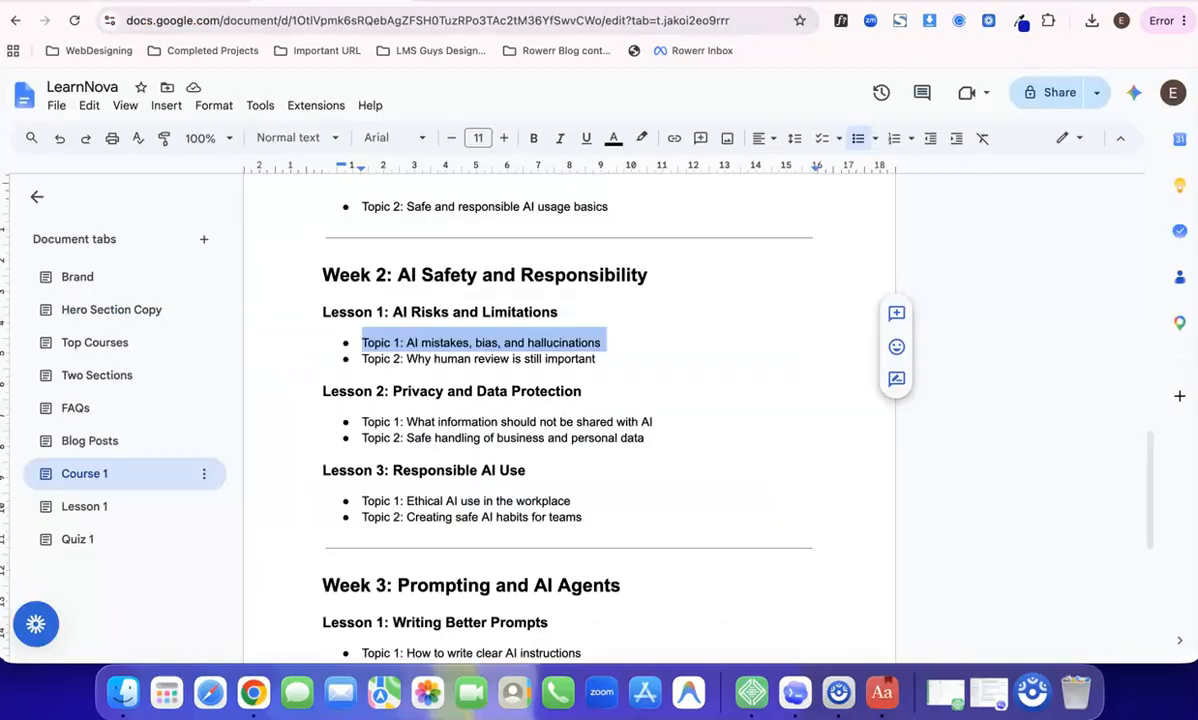
left_click_drag(359, 364, 560, 370)
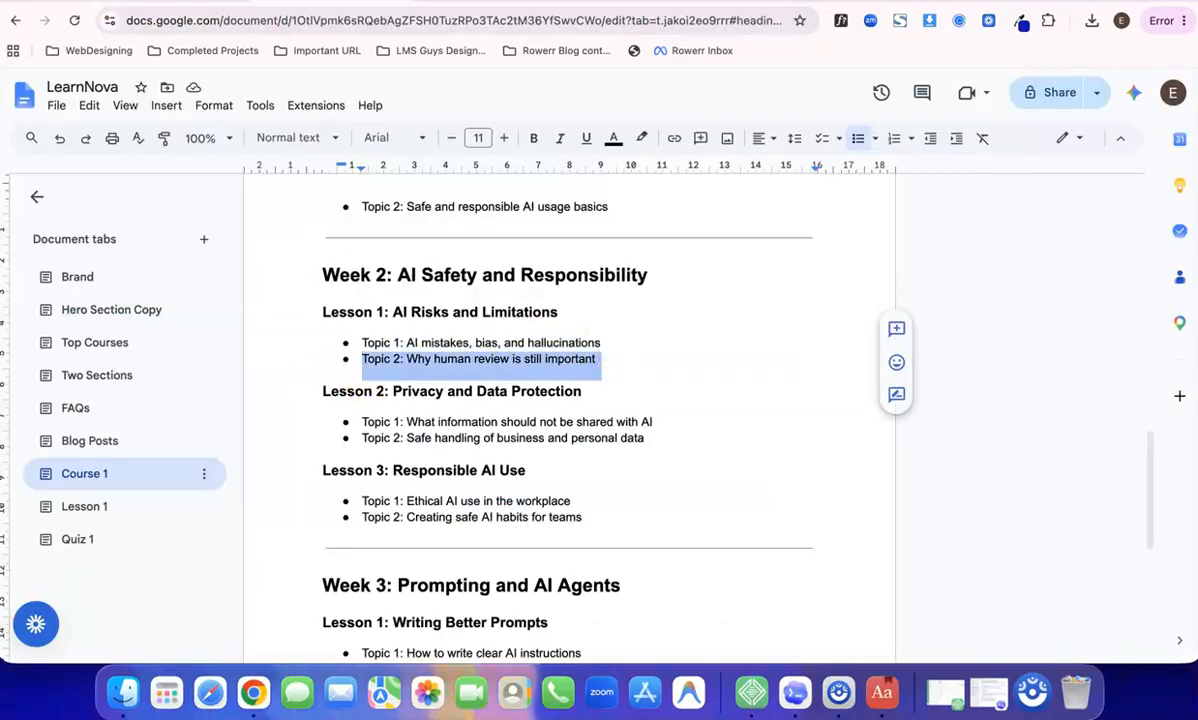
left_click(170, 3)
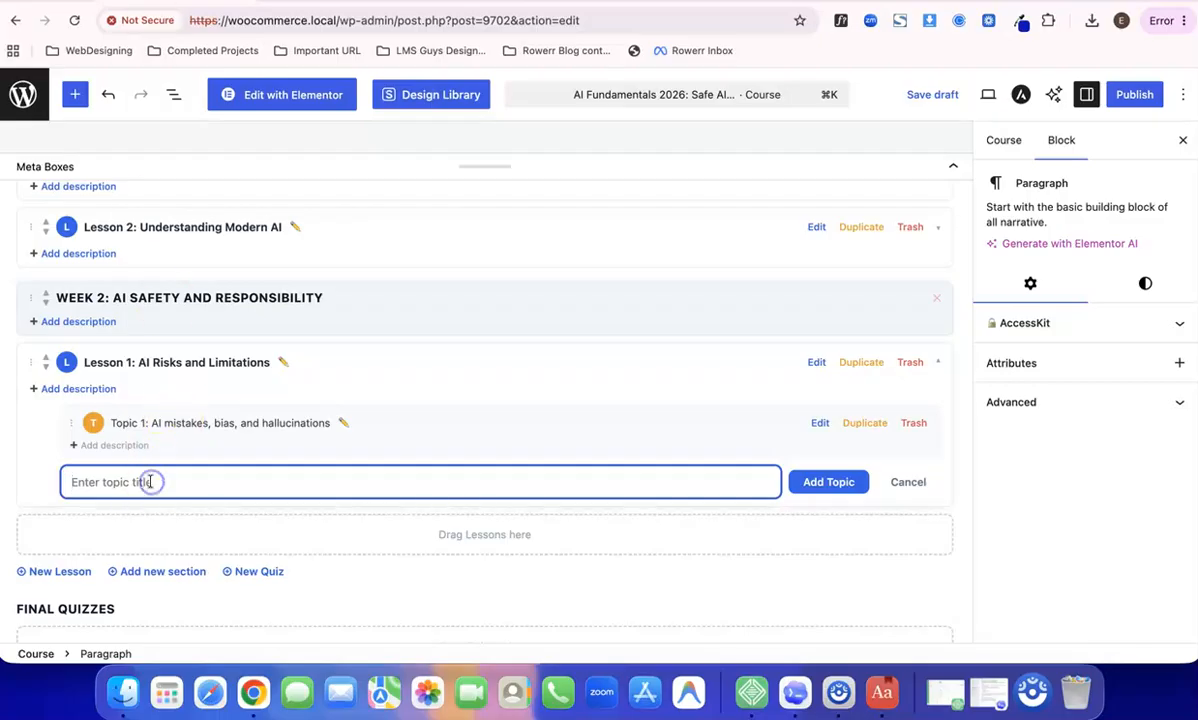
type("Topic 2: Why human review is still important")
left_click(852, 486)
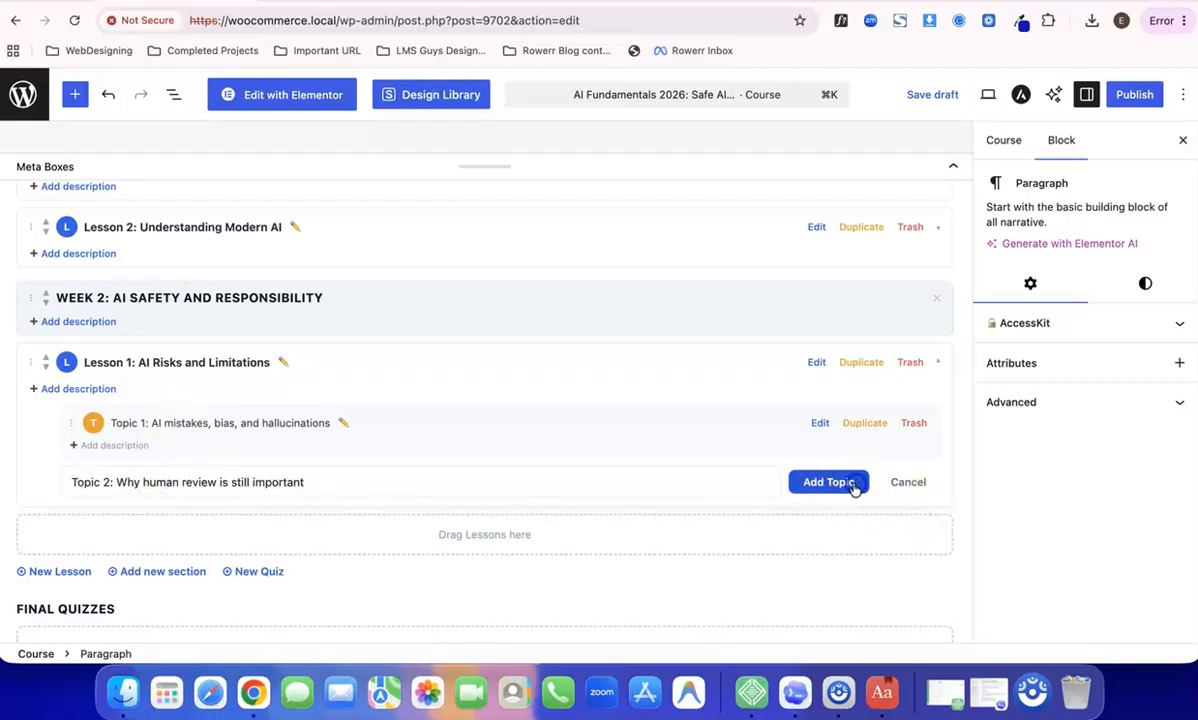
scroll(507, 499, "down", 2)
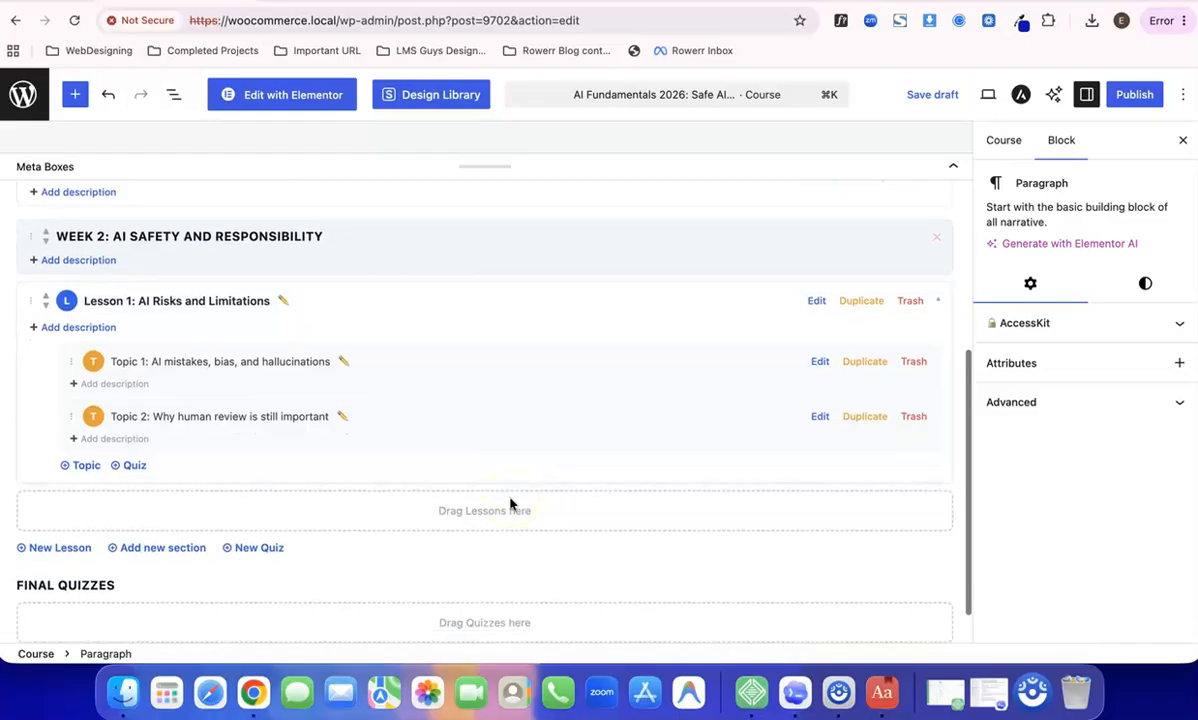
scroll(510, 504, "up", 2)
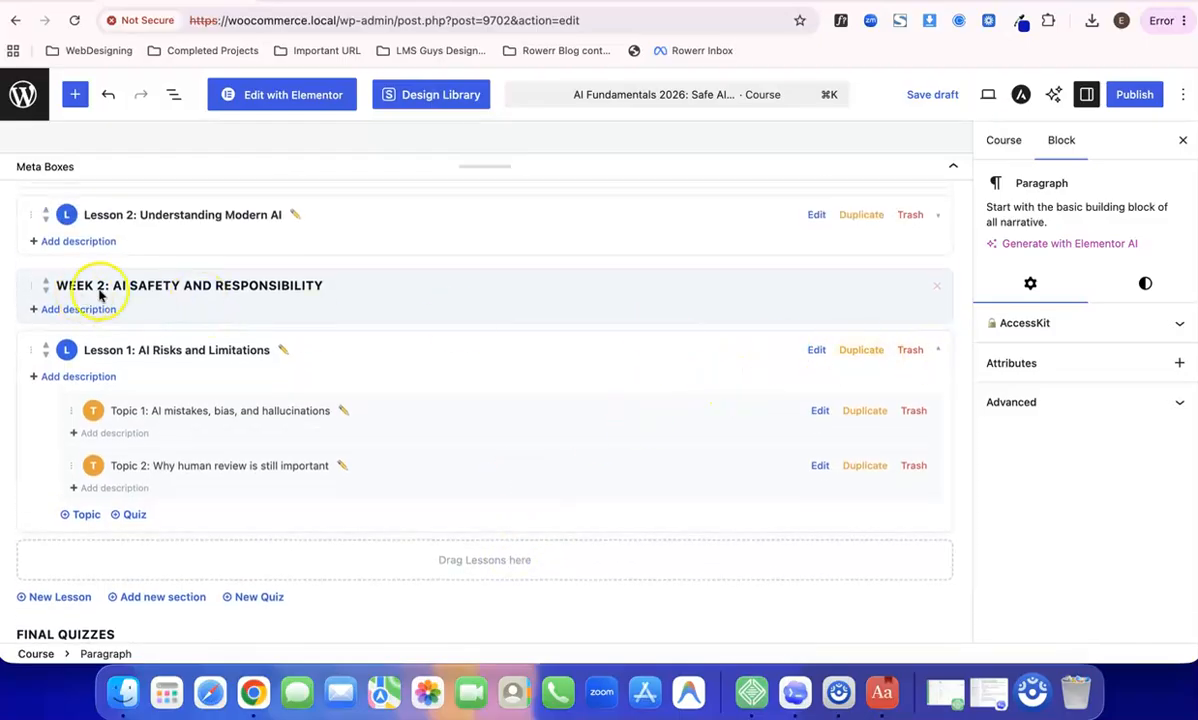
left_click(941, 349)
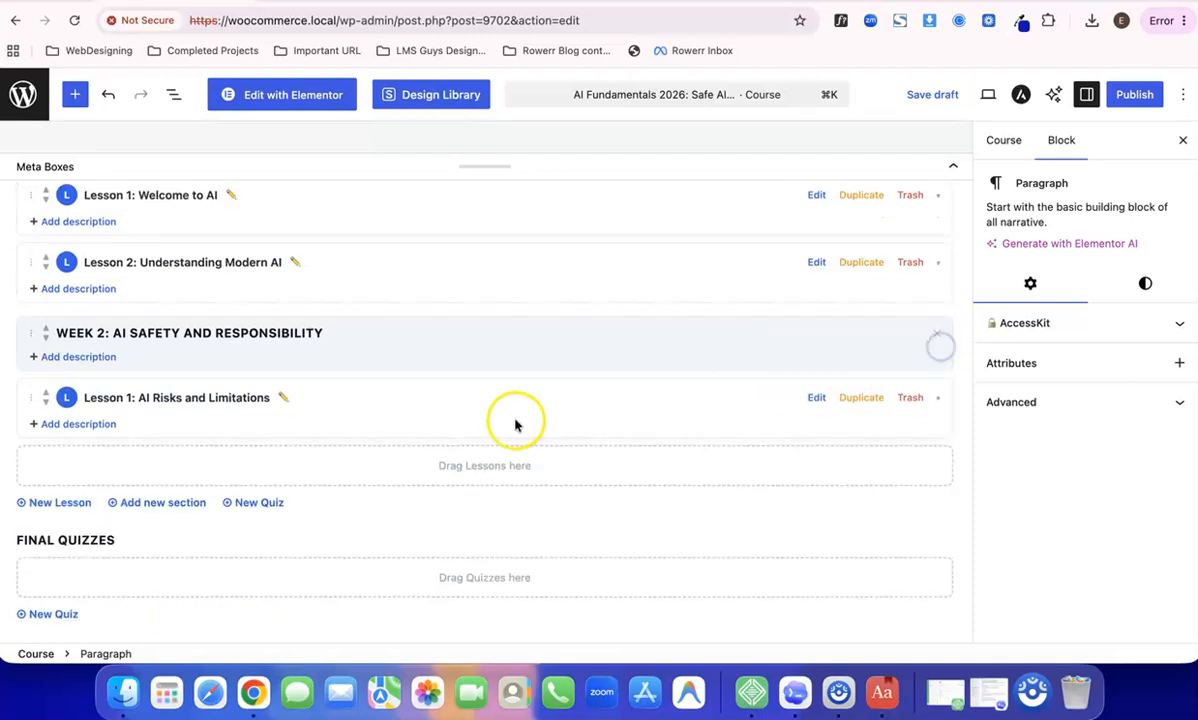
Add the lesson "Lesson 2: Privacy and Data Protection" to the Week 2 section, copying its title from the LearnNova document.
left_click(58, 504)
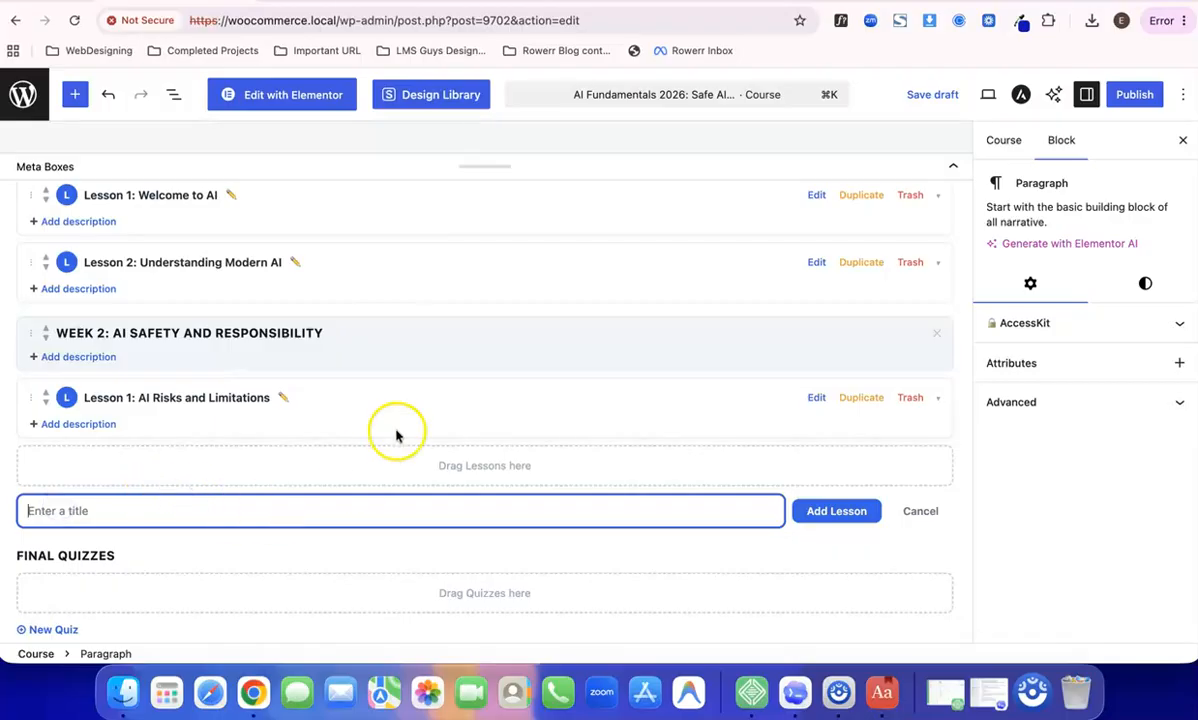
key("ctrl+Tab")
scroll(441, 388, "down", 2)
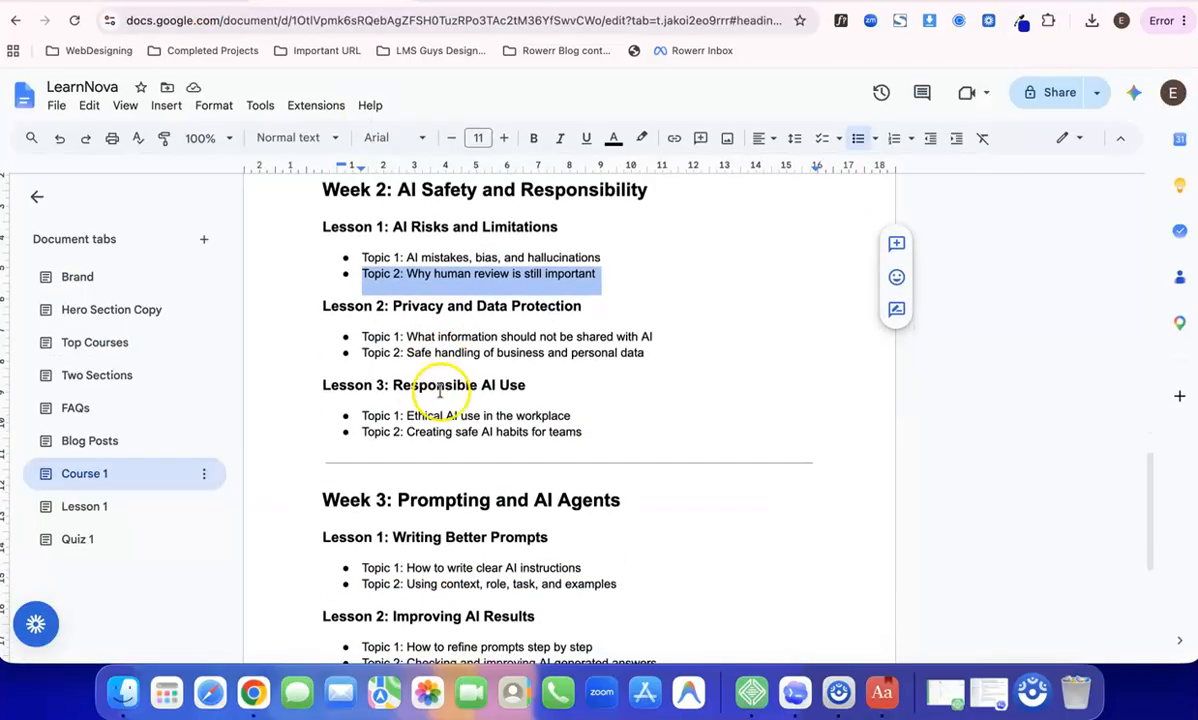
left_click(330, 304)
left_click(611, 296)
triple_click(592, 305)
key("super+c")
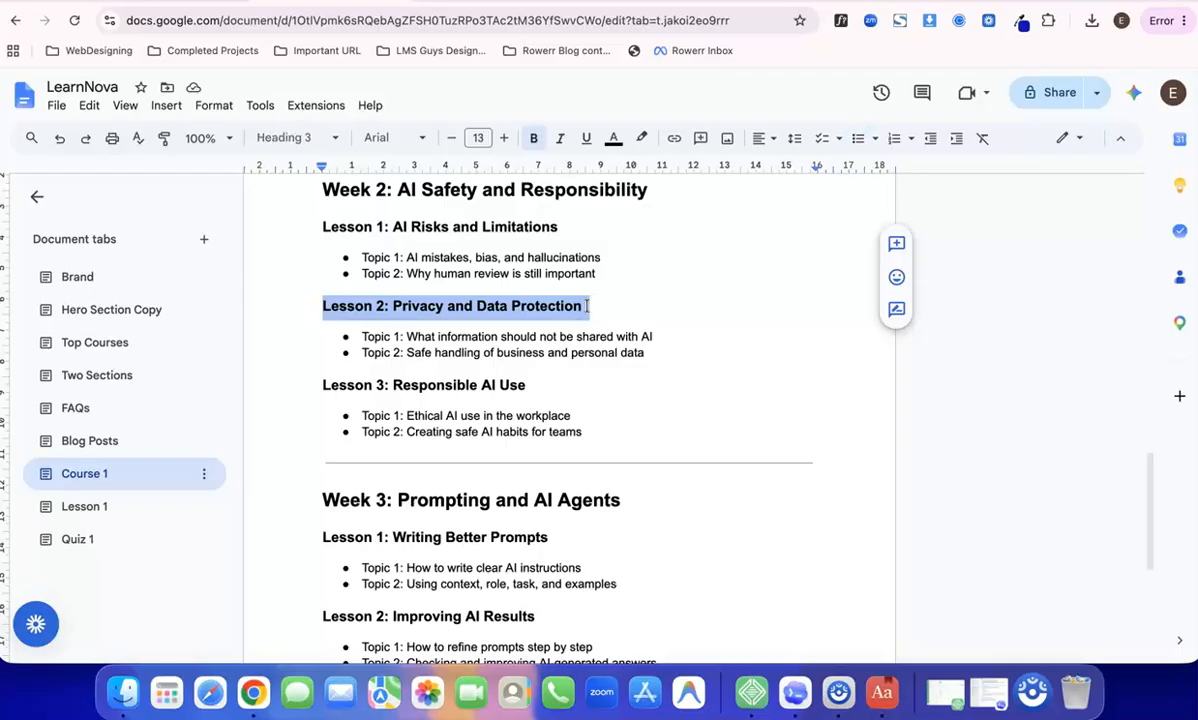
left_click(215, 2)
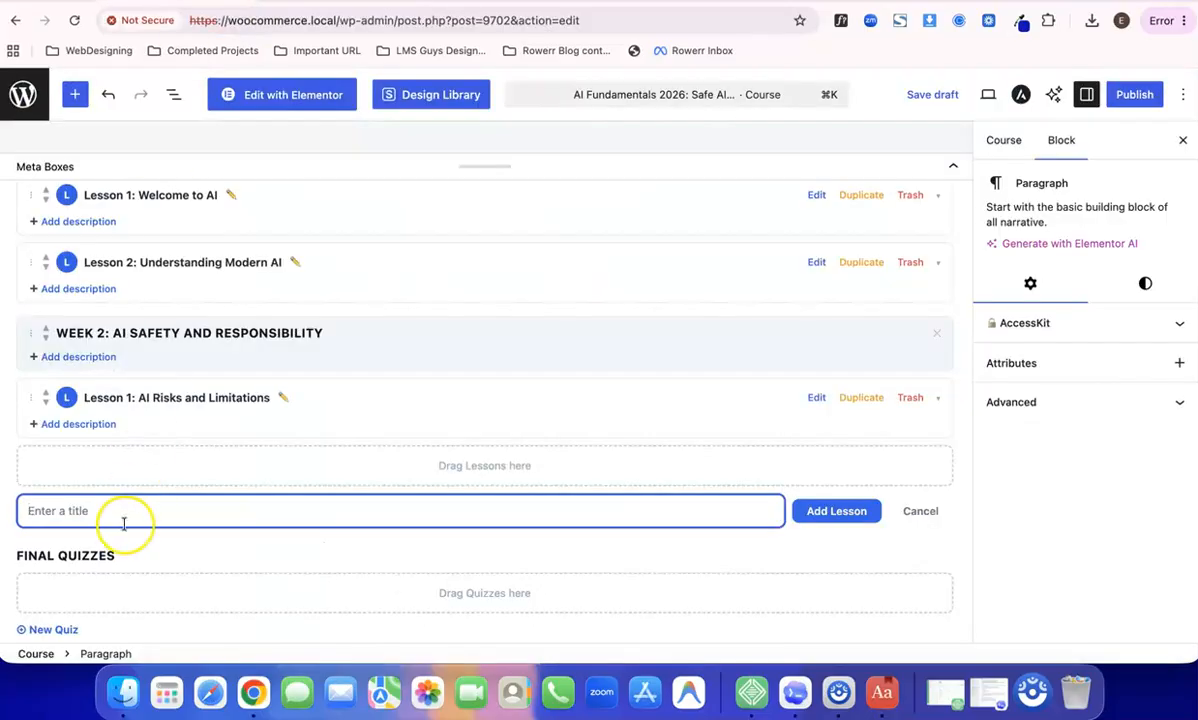
key("super+v")
left_click(822, 511)
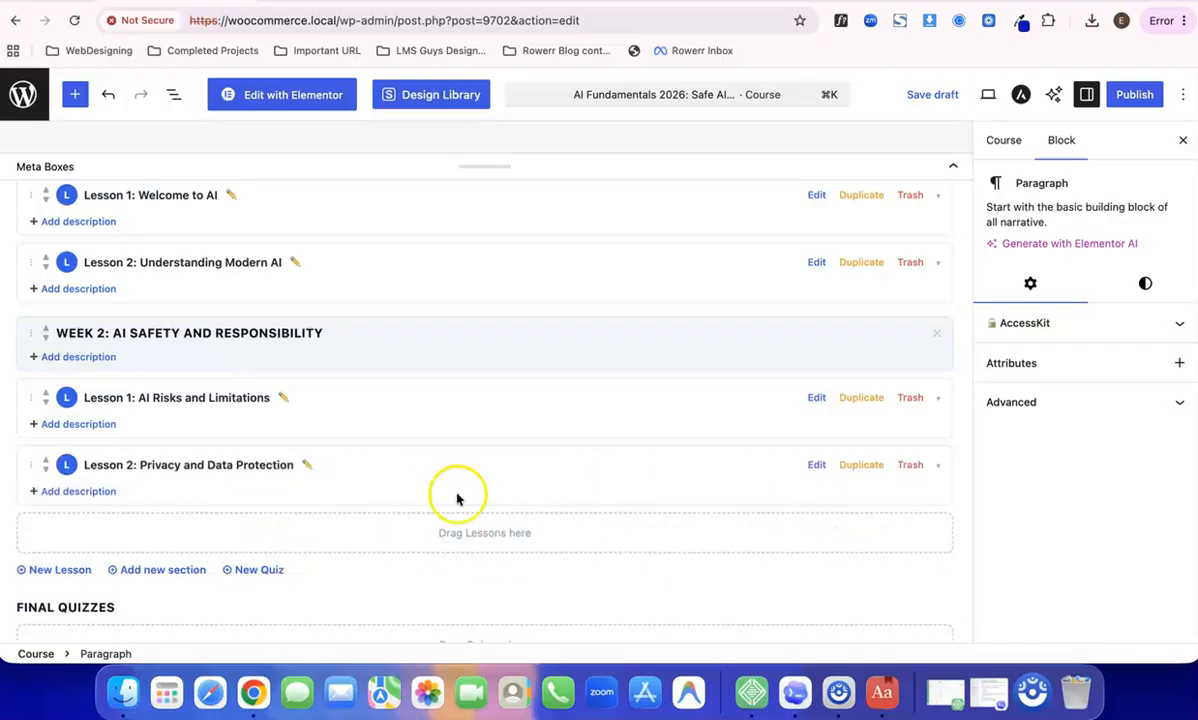
Expand Week 2's Lesson 2 and add "Topic 1: What information should not be shared with AI" under it, copying the title from the LearnNova document.
left_click(937, 465)
scroll(396, 510, "down", 2)
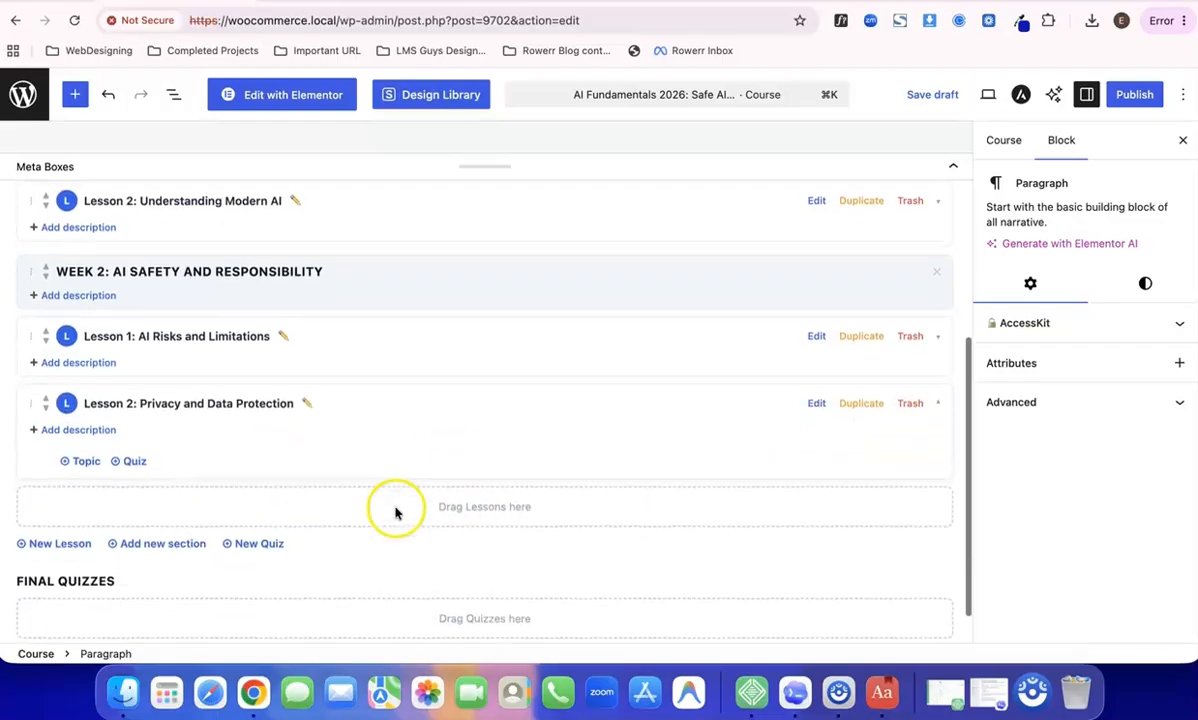
left_click(86, 458)
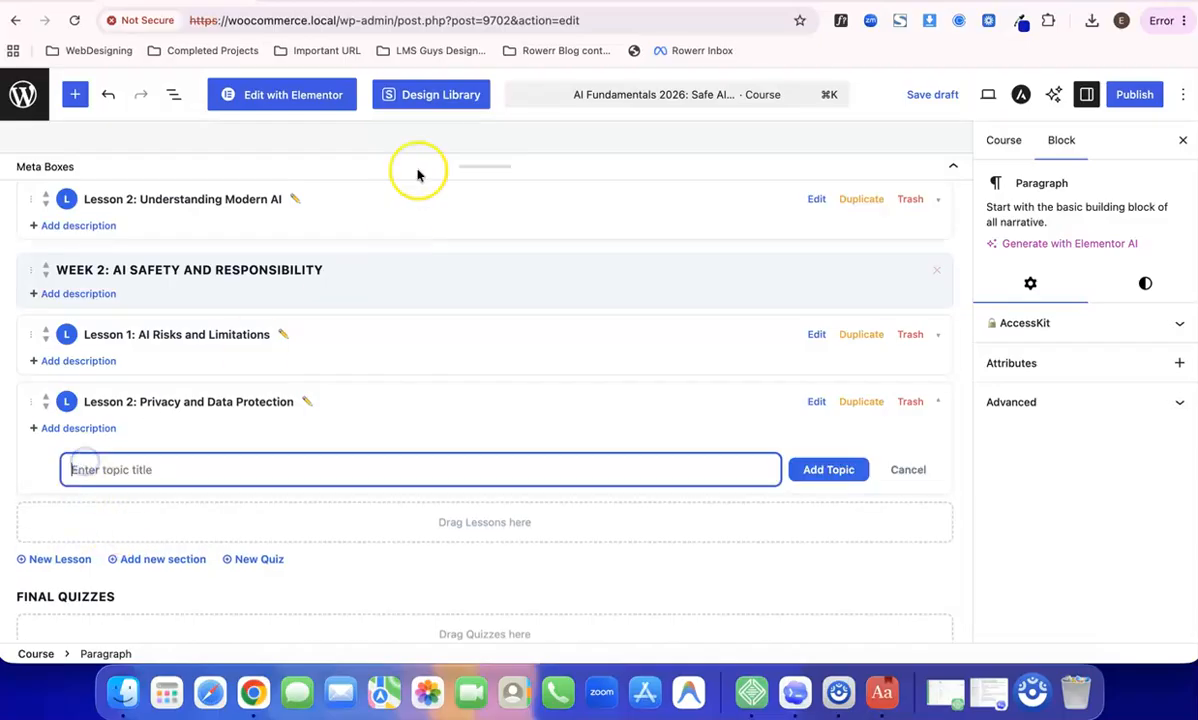
left_click(250, 2)
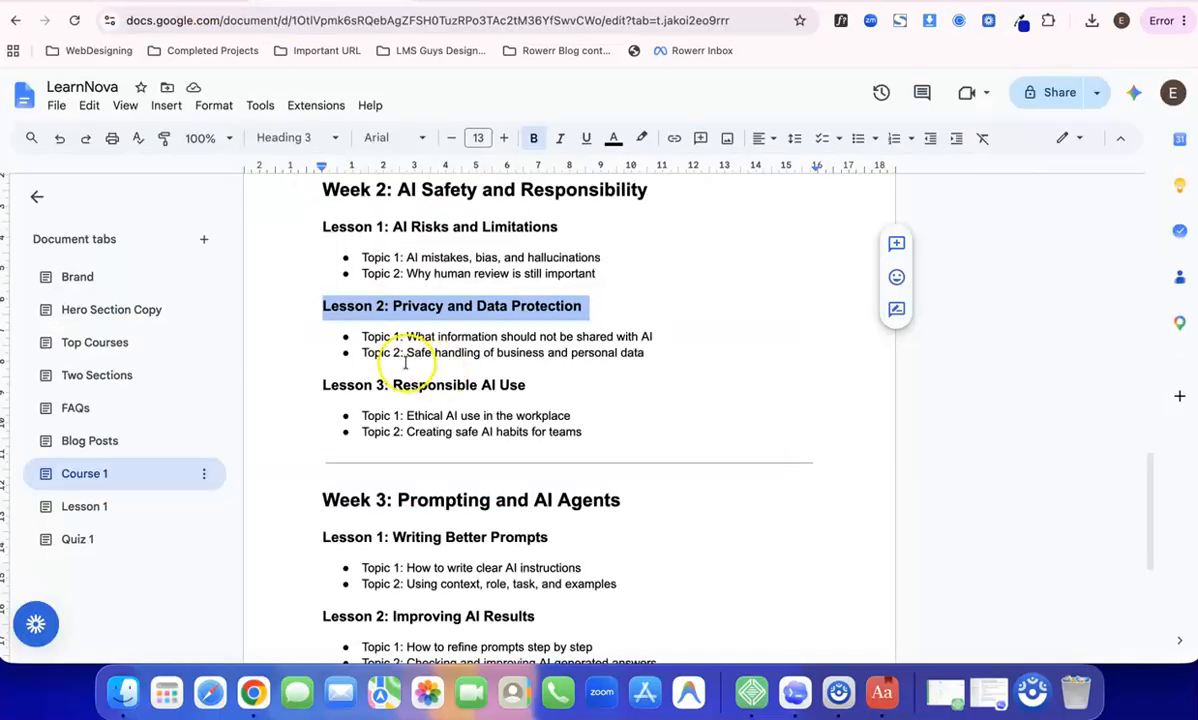
left_click_drag(364, 336, 675, 343)
key("super+c")
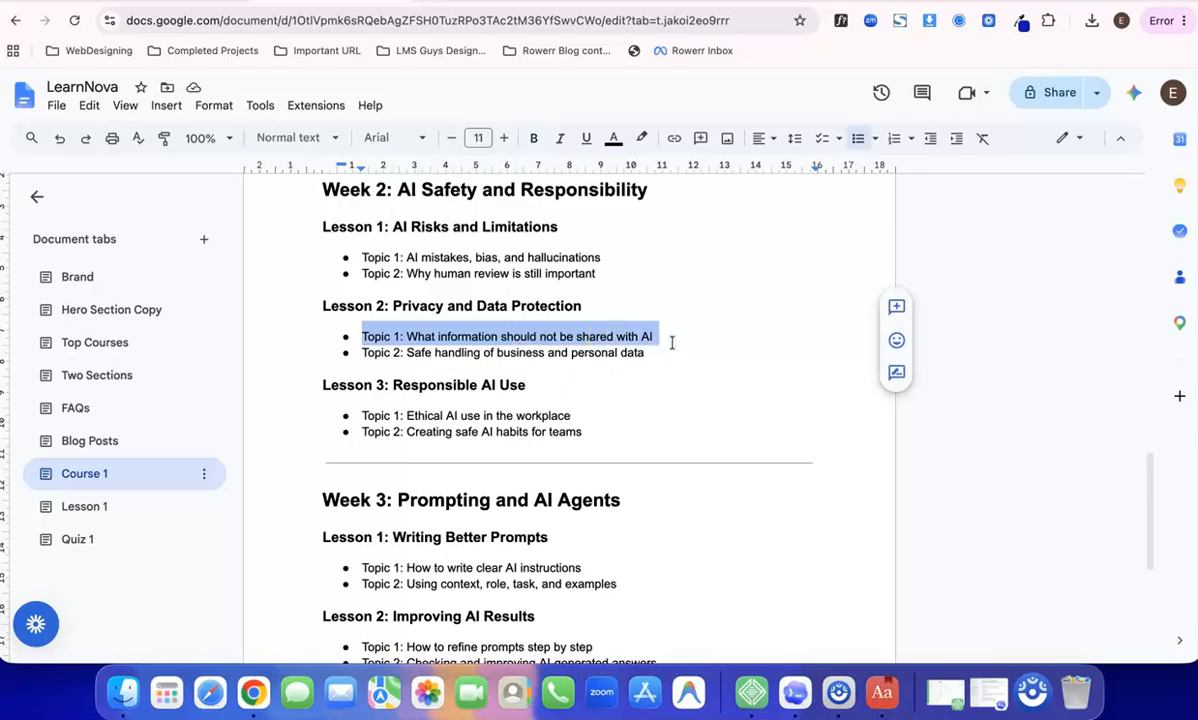
left_click(243, 5)
left_click(172, 469)
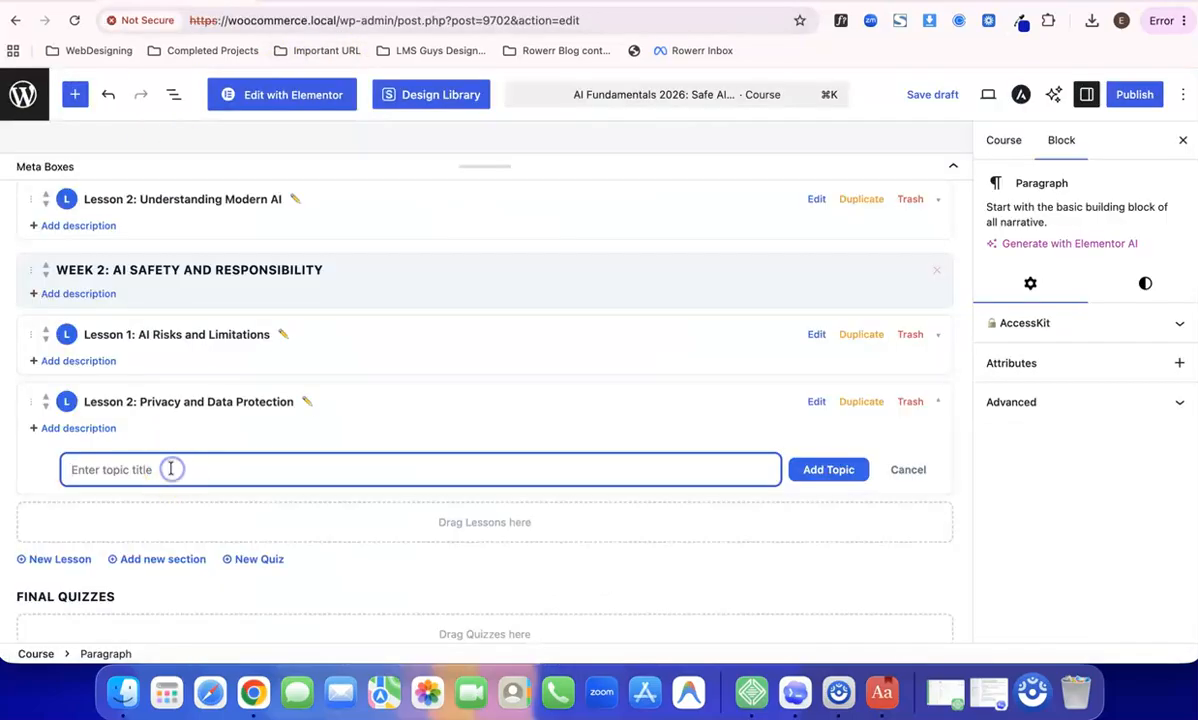
key("super+v")
left_click(824, 471)
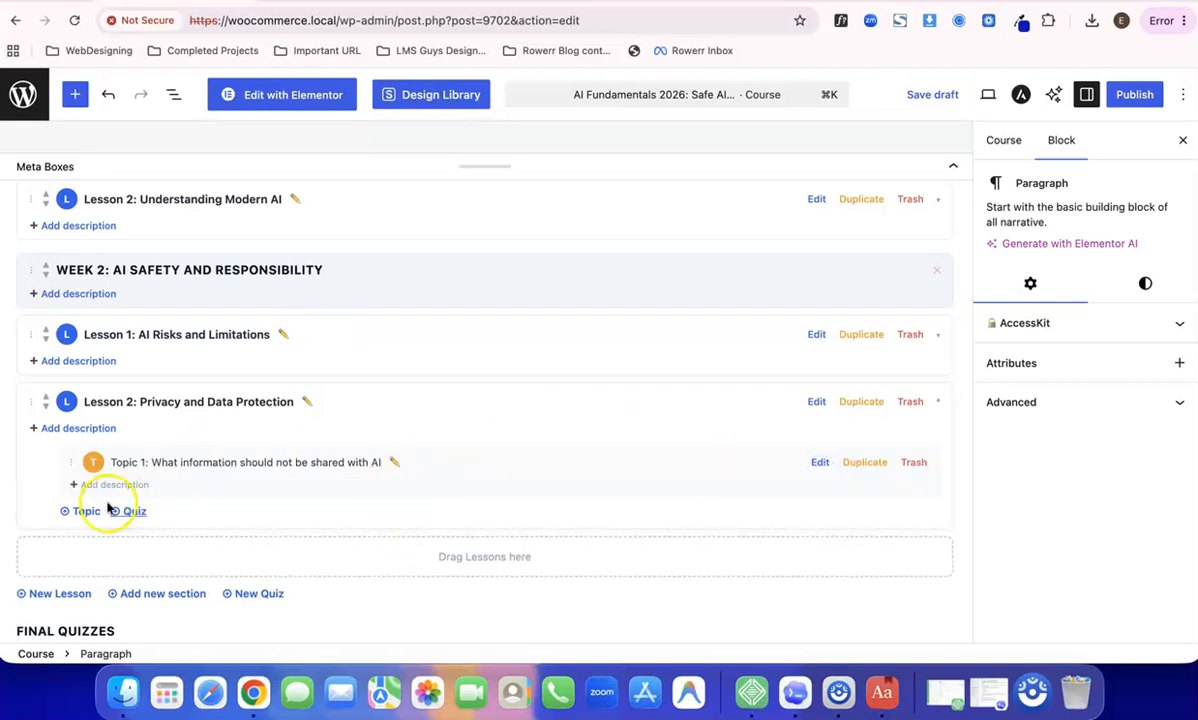
Add "Topic 2: Safe handling of business and personal data" under Week 2's Lesson 2 from the document, and collapse the lesson.
left_click(75, 515)
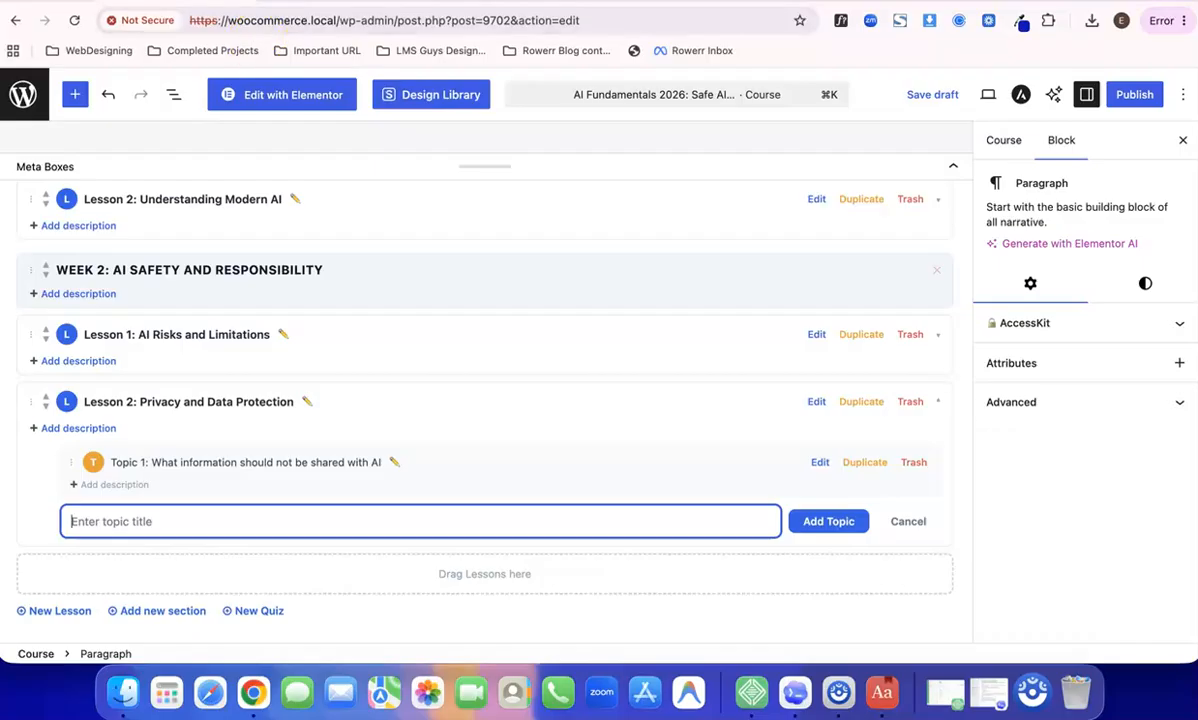
left_click(285, 2)
left_click_drag(362, 352, 648, 360)
key("super+c")
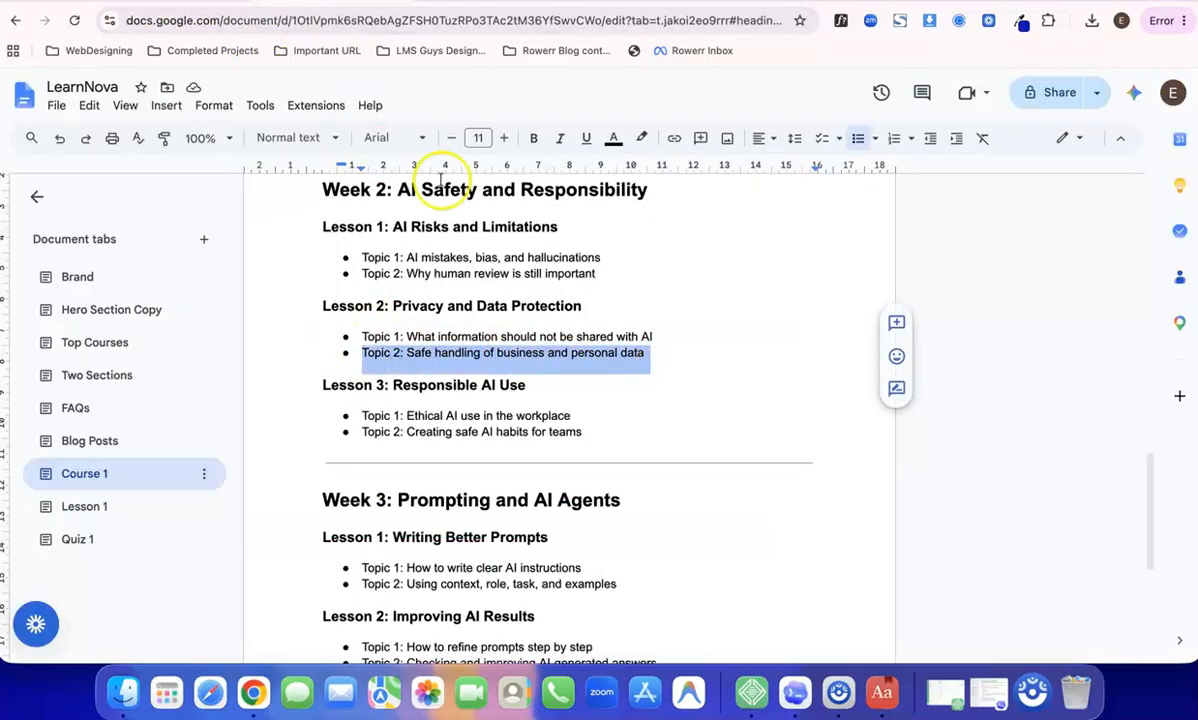
left_click(180, 2)
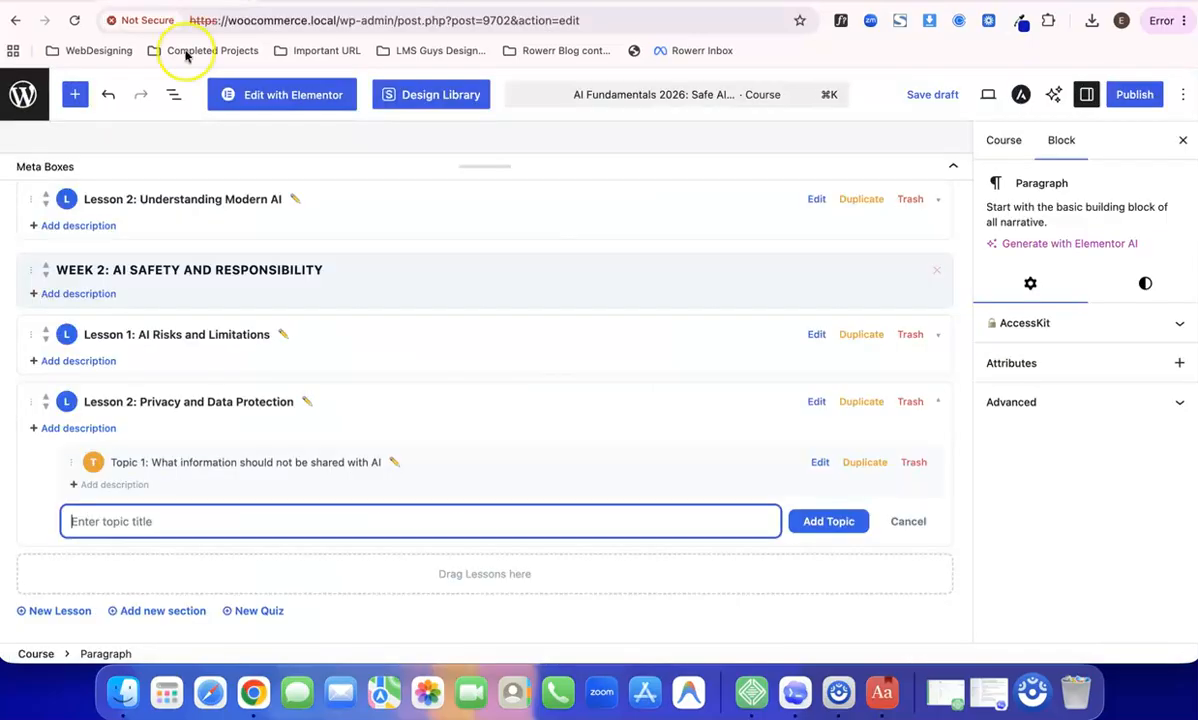
left_click(195, 525)
key("super+v")
left_click(860, 524)
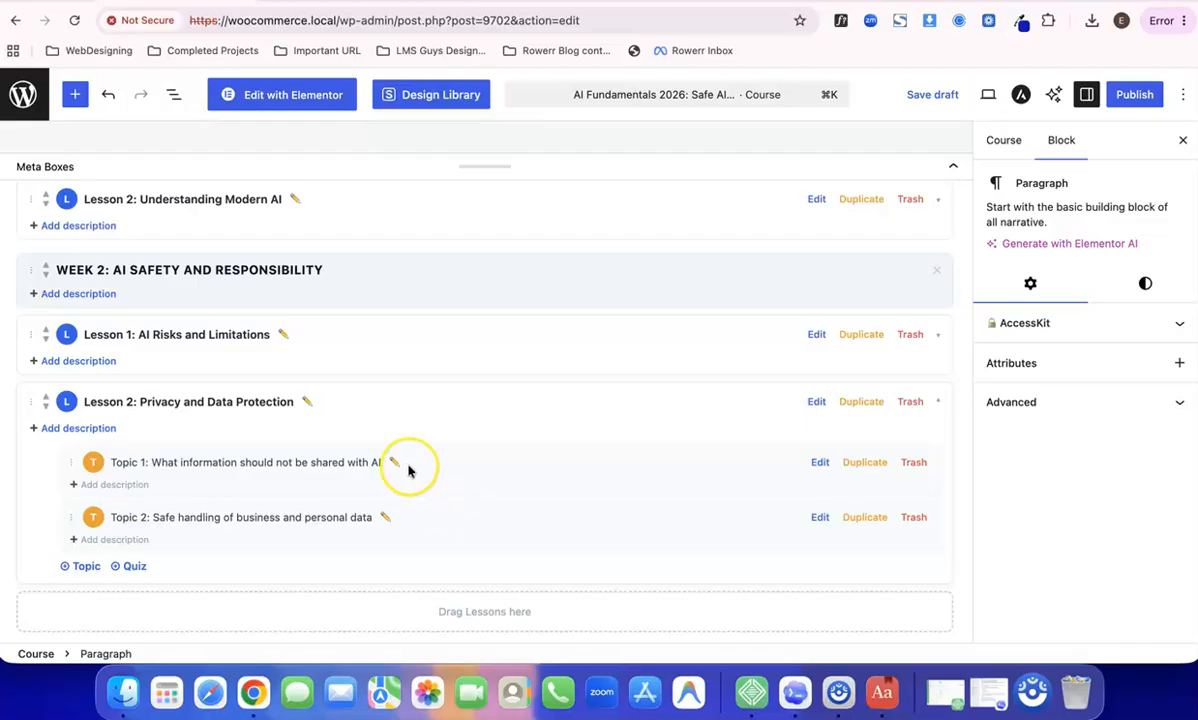
scroll(408, 470, "up", 5)
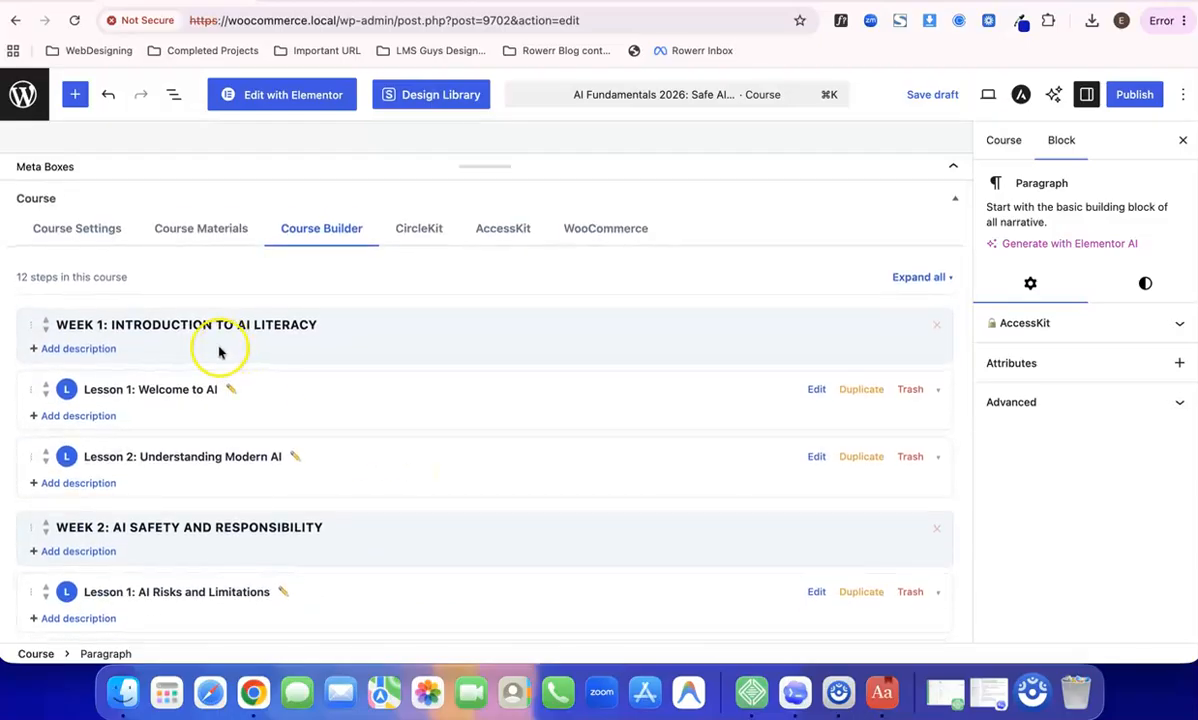
scroll(333, 461, "down", 2)
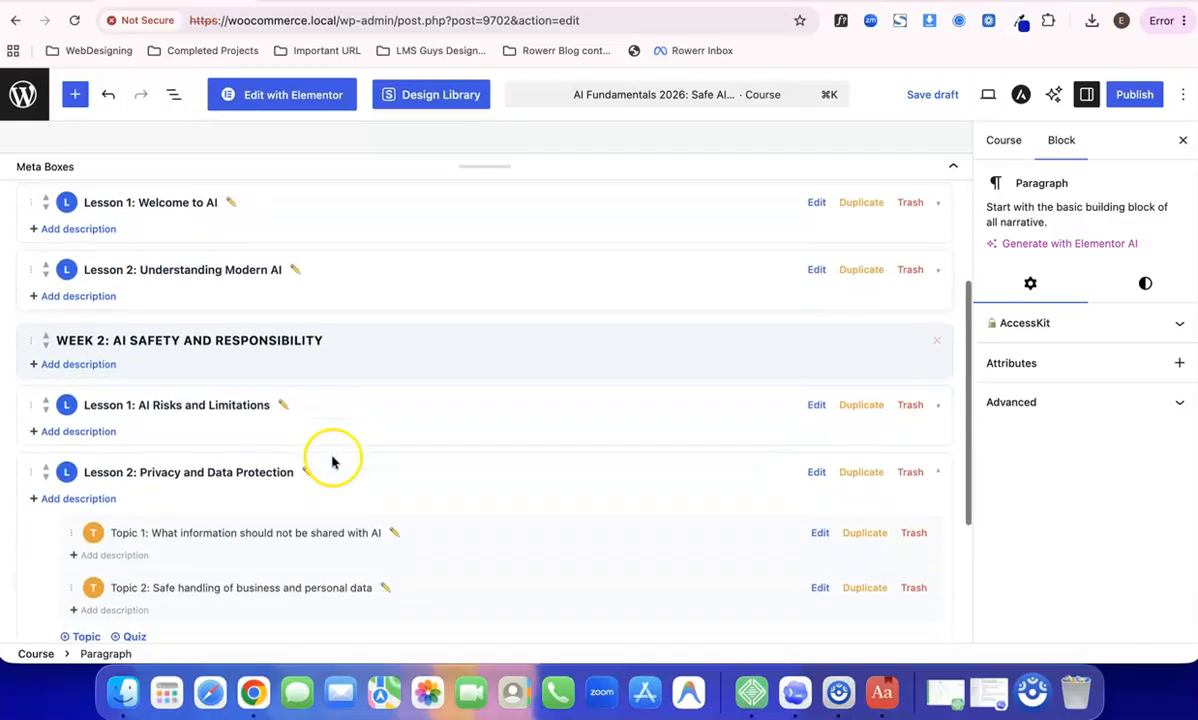
scroll(333, 461, "down", 1)
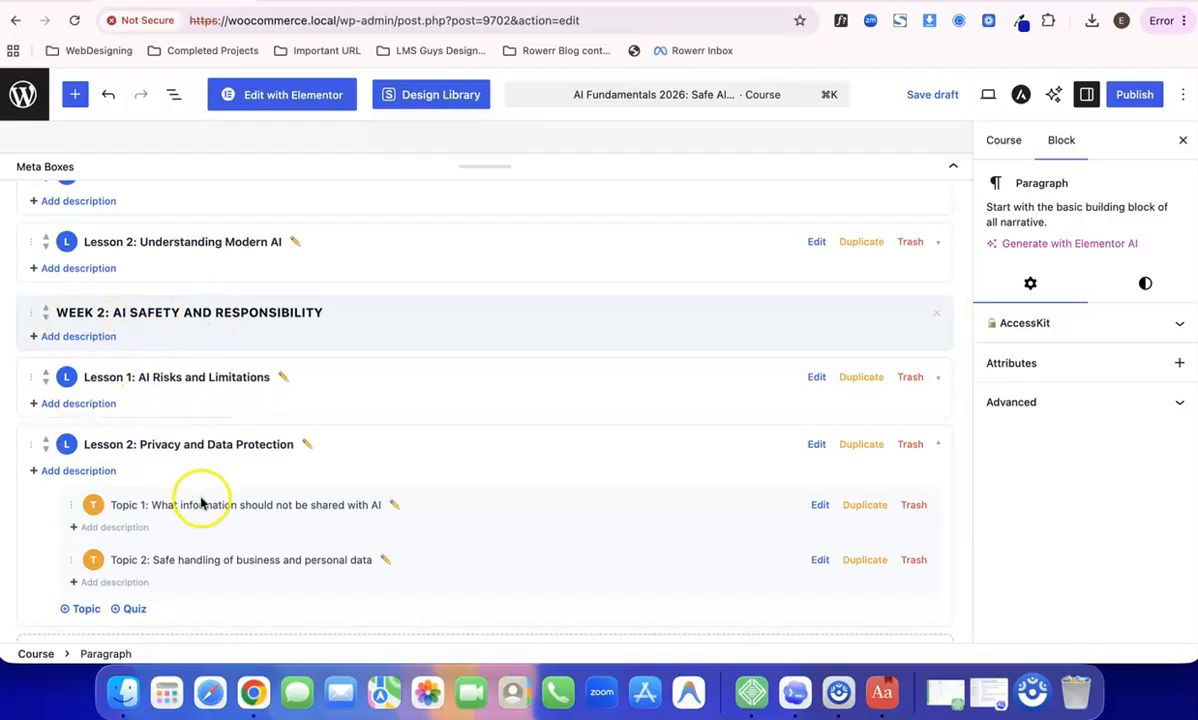
left_click(938, 444)
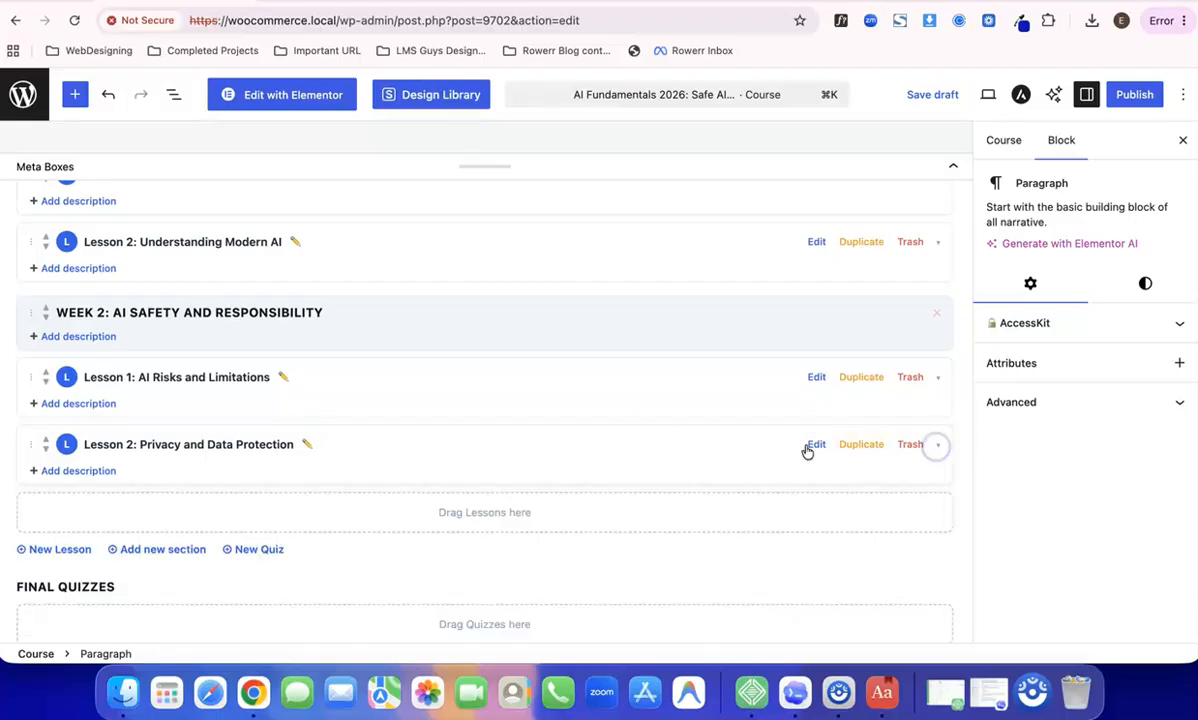
Add a new course section titled "Week 3: Prompting and AI Agents", copying its heading from the LearnNova document.
scroll(374, 409, "down", 1)
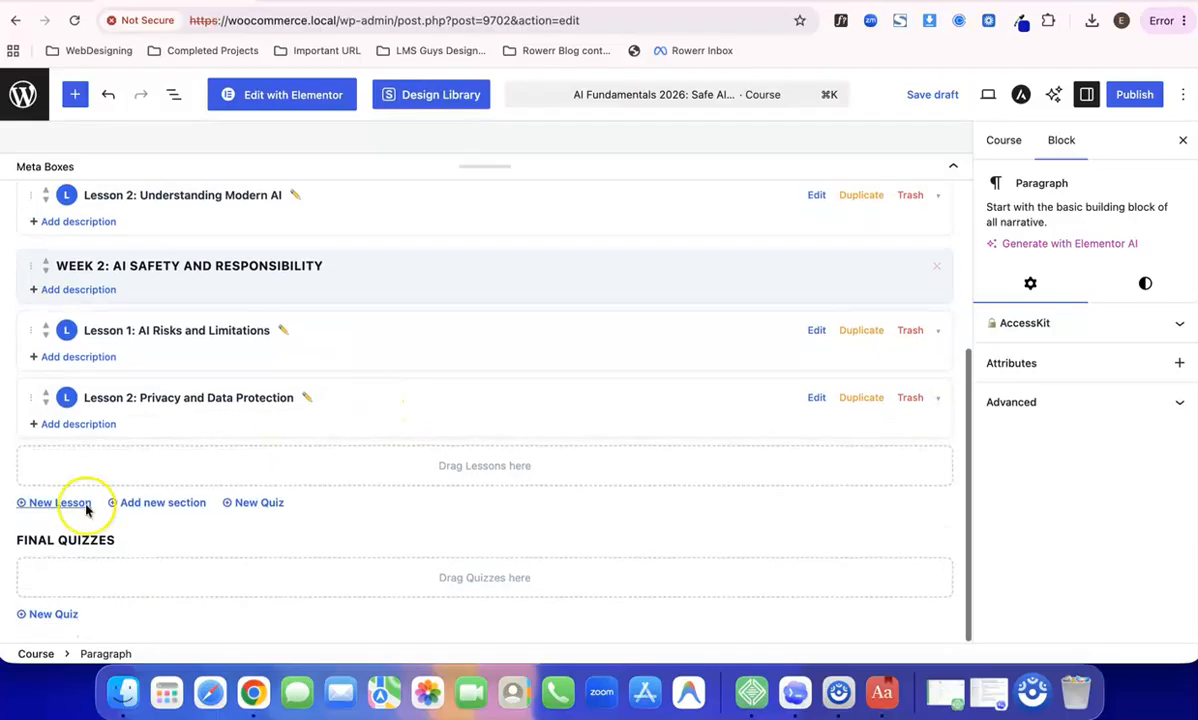
left_click(180, 503)
left_click(437, 1)
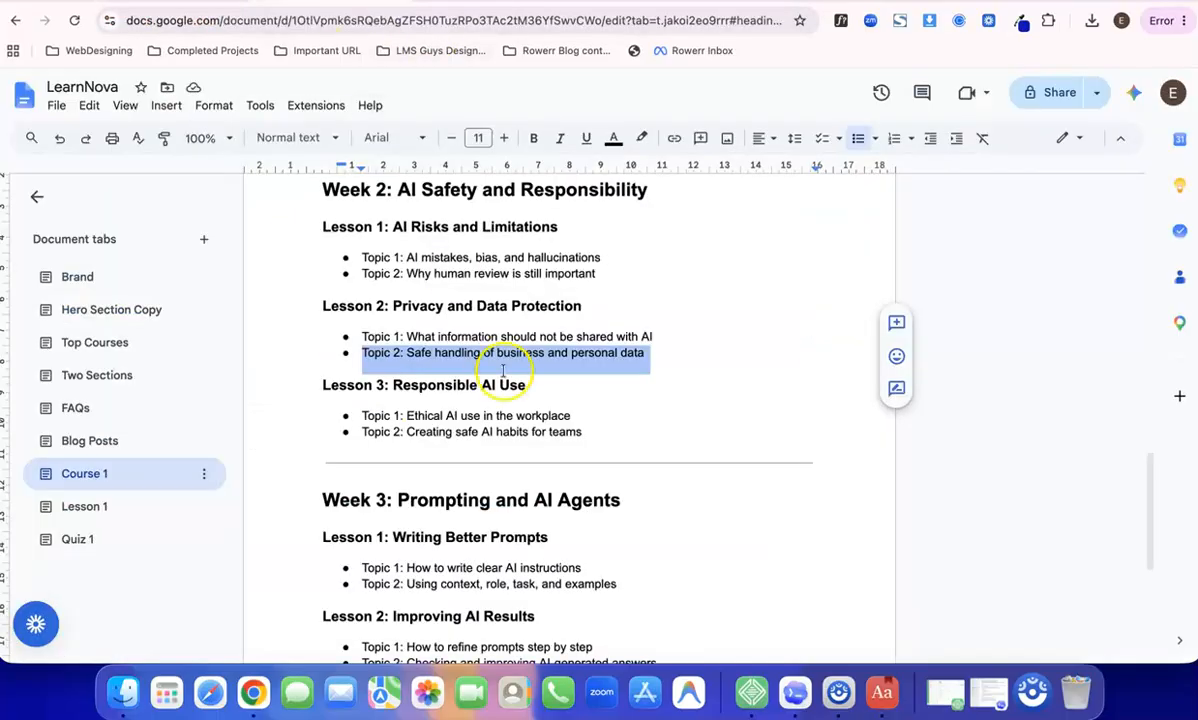
scroll(505, 370, "down", 3)
left_click(322, 351)
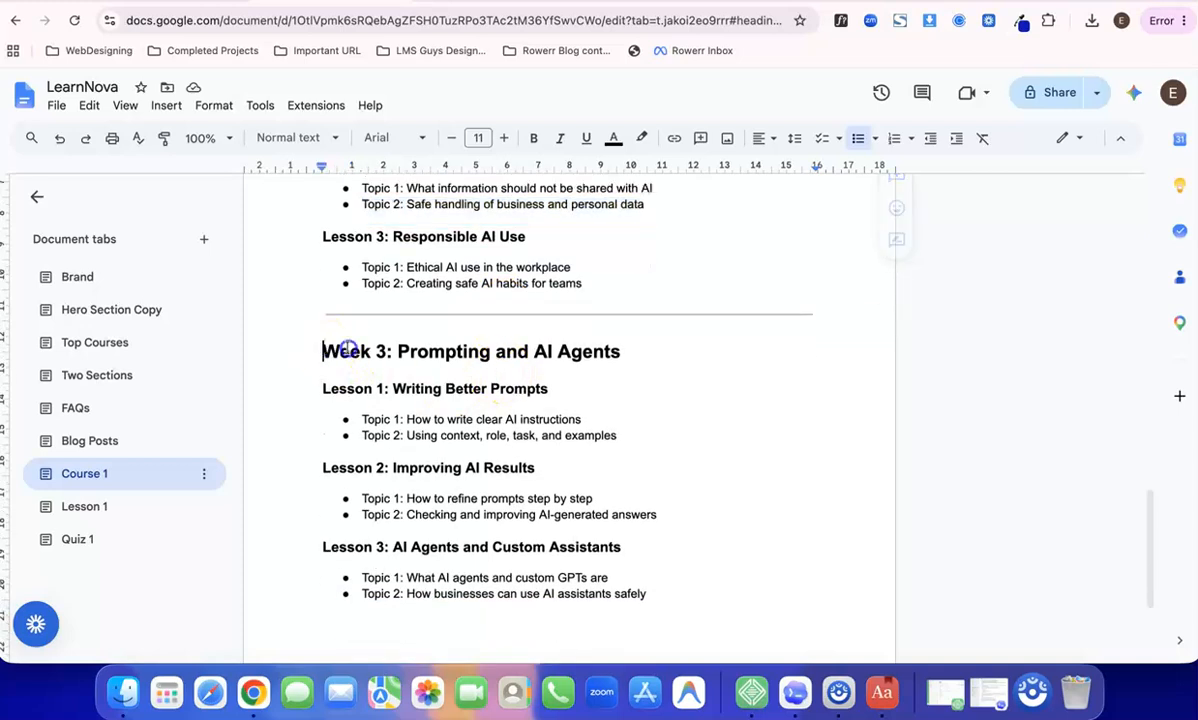
left_click_drag(345, 348, 636, 343)
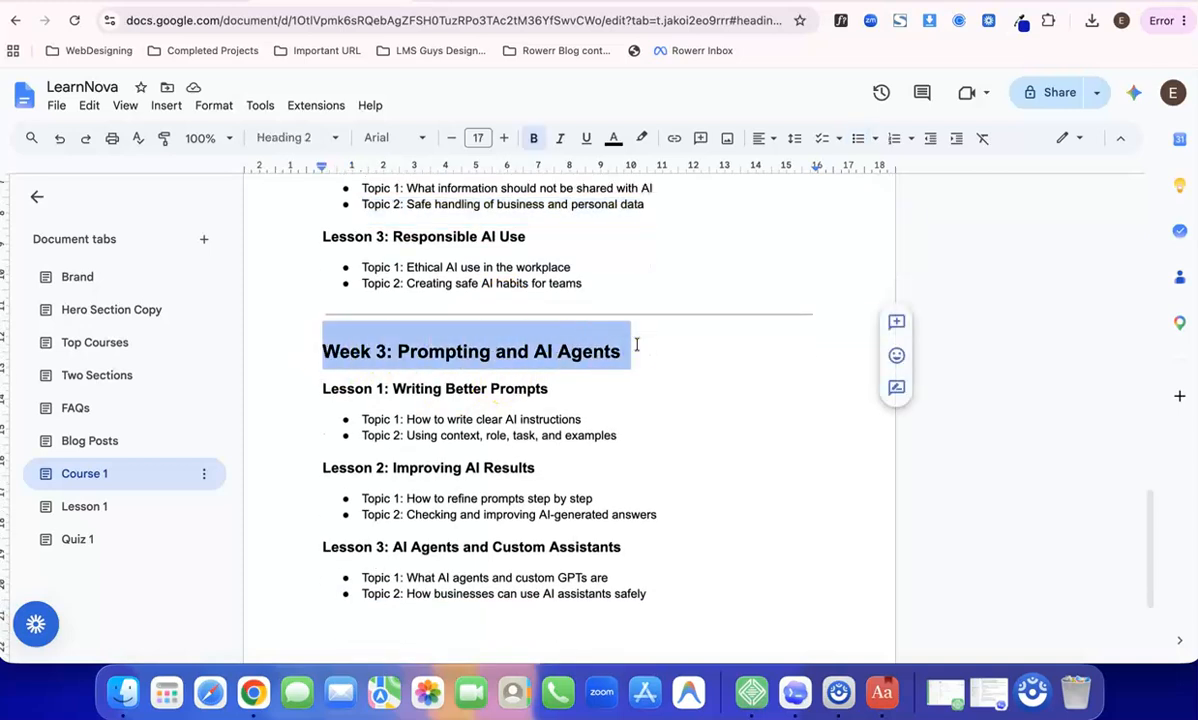
left_click(270, 1)
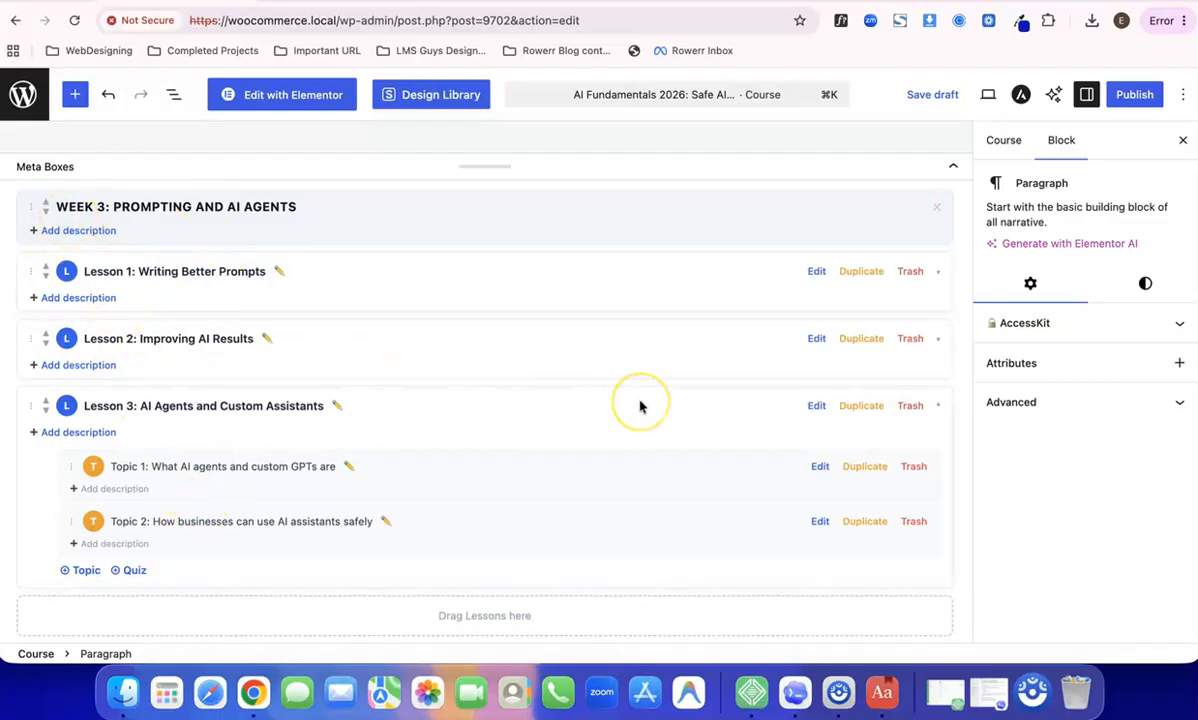
Check the course outline across all three weeks, then publish the course and open its live page.
scroll(640, 405, "up", 10)
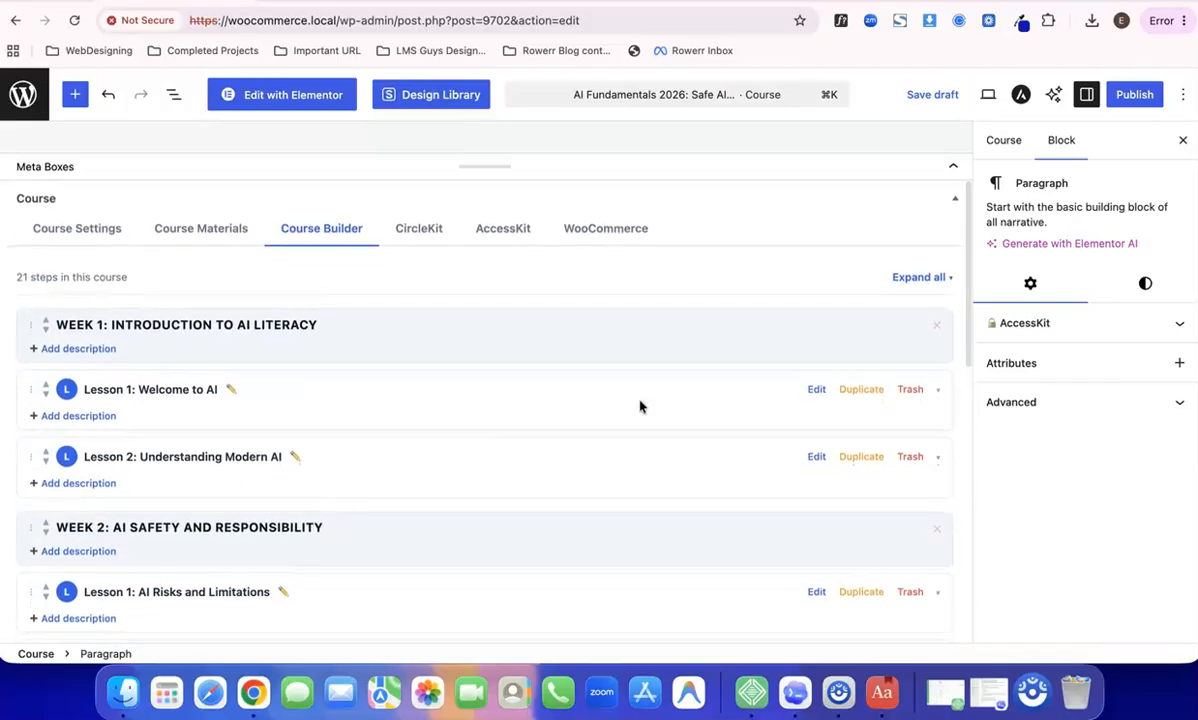
scroll(640, 405, "down", 10)
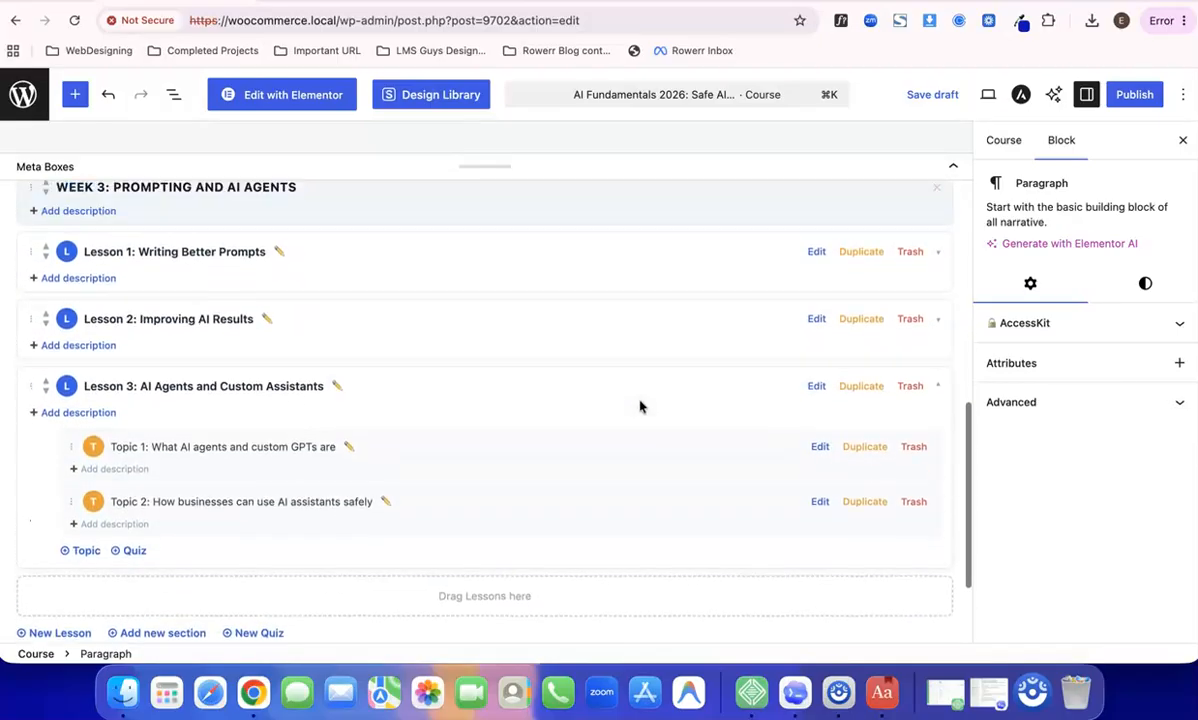
scroll(640, 405, "up", 8)
scroll(640, 405, "up", 2)
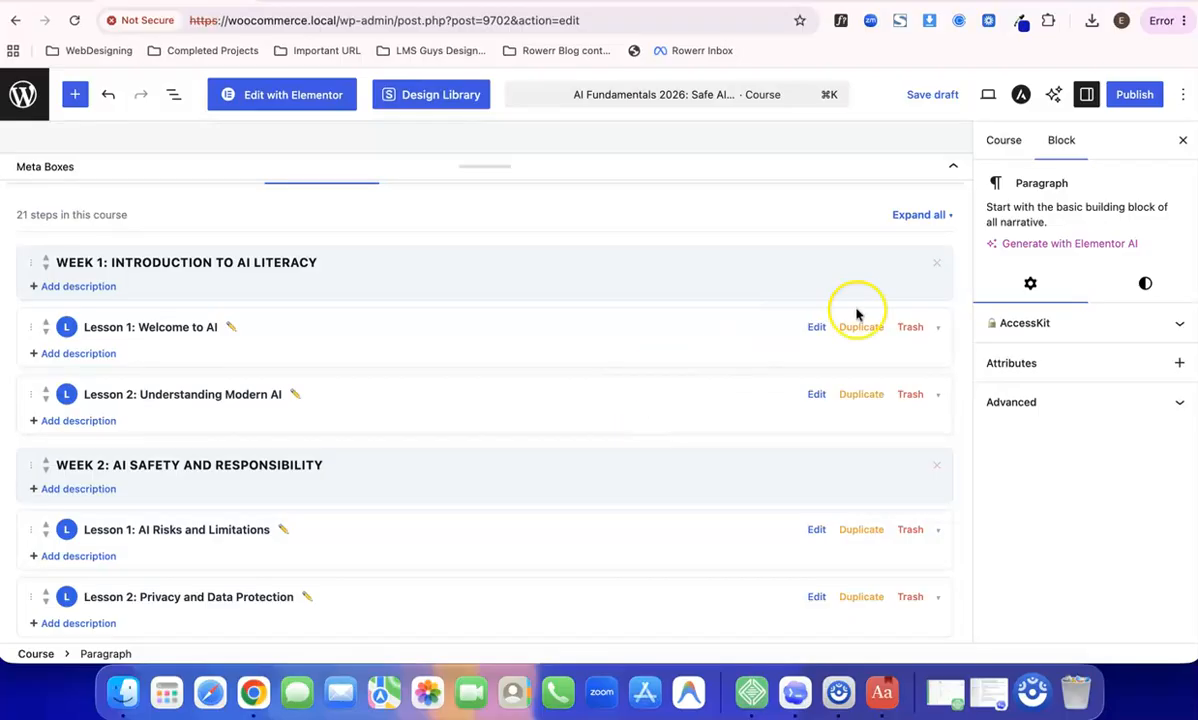
scroll(773, 338, "up", 2)
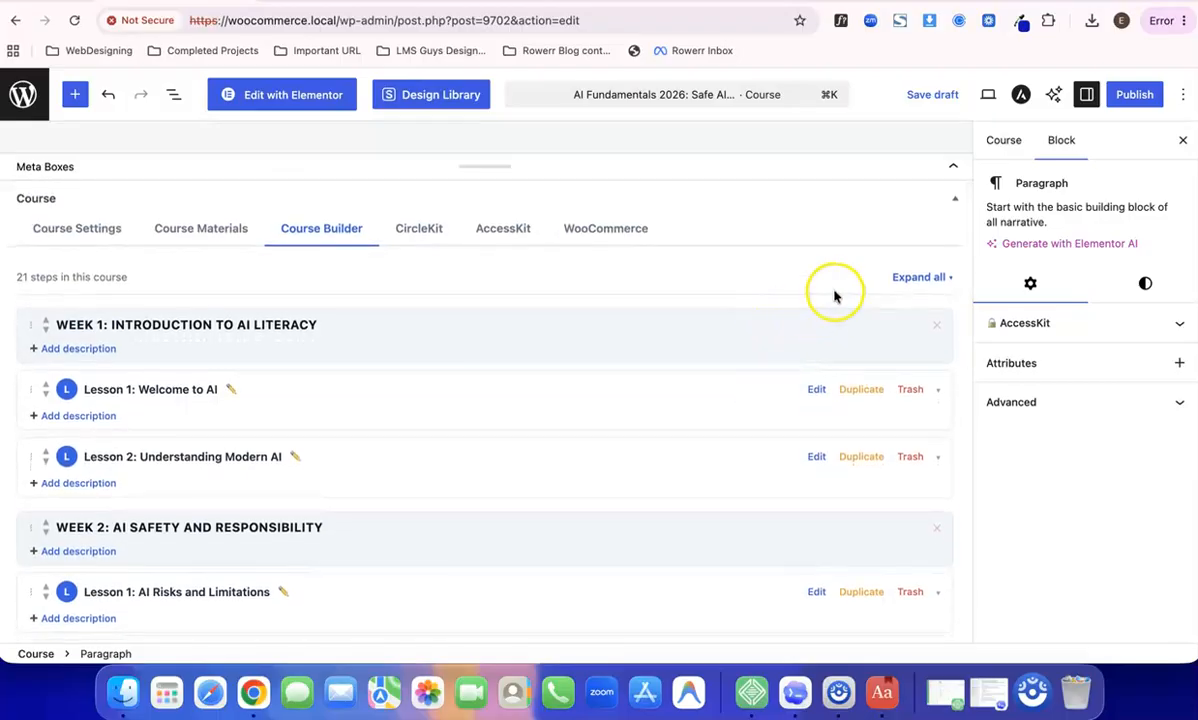
left_click(1130, 95)
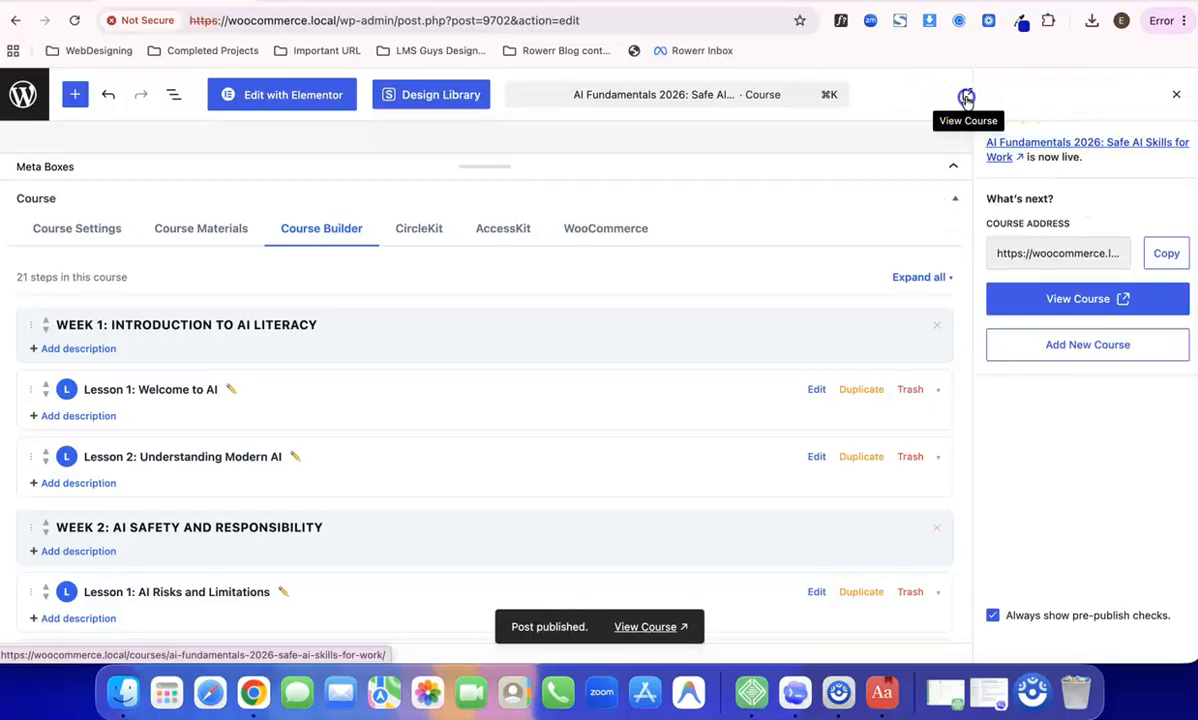
left_click(966, 100)
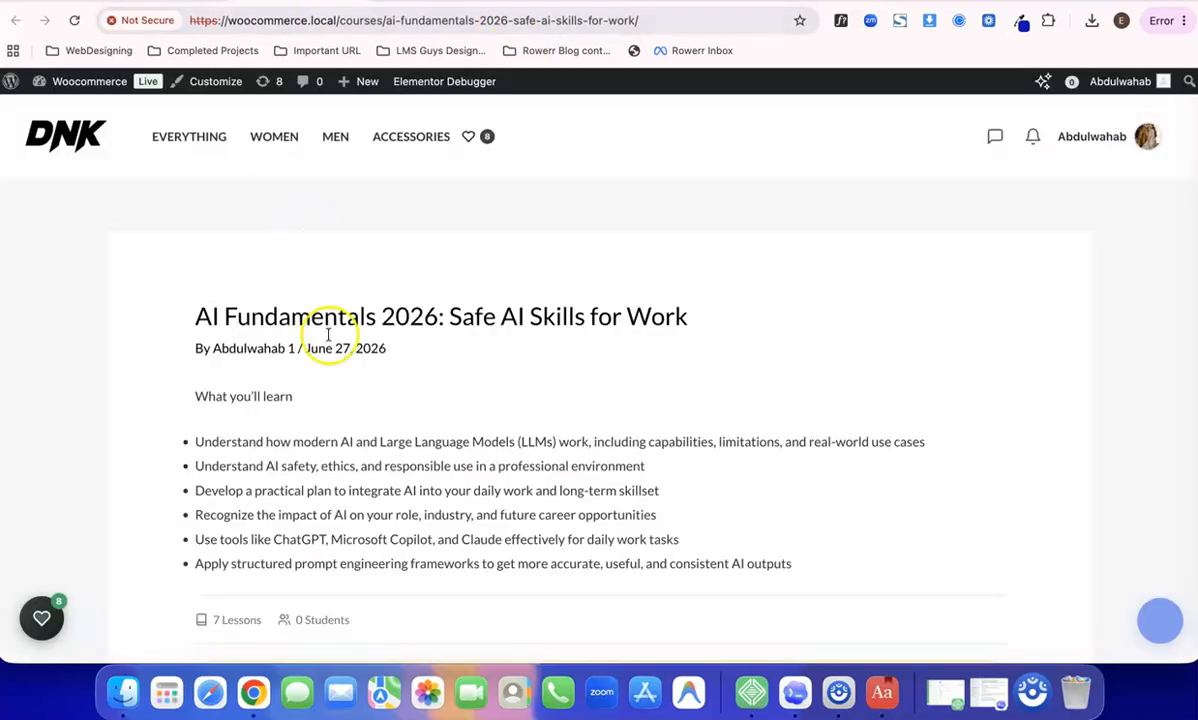
Examine the published course page's title, author and date line, and "What you'll learn" list.
left_click_drag(196, 316, 641, 316)
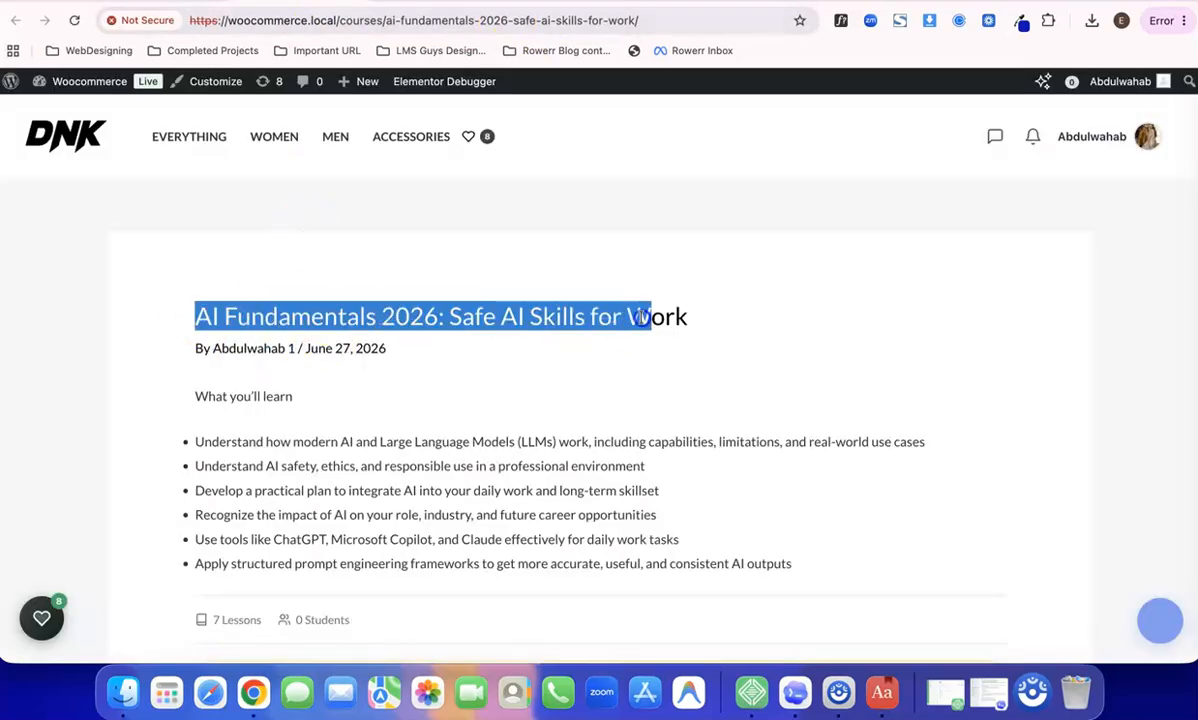
left_click(407, 379)
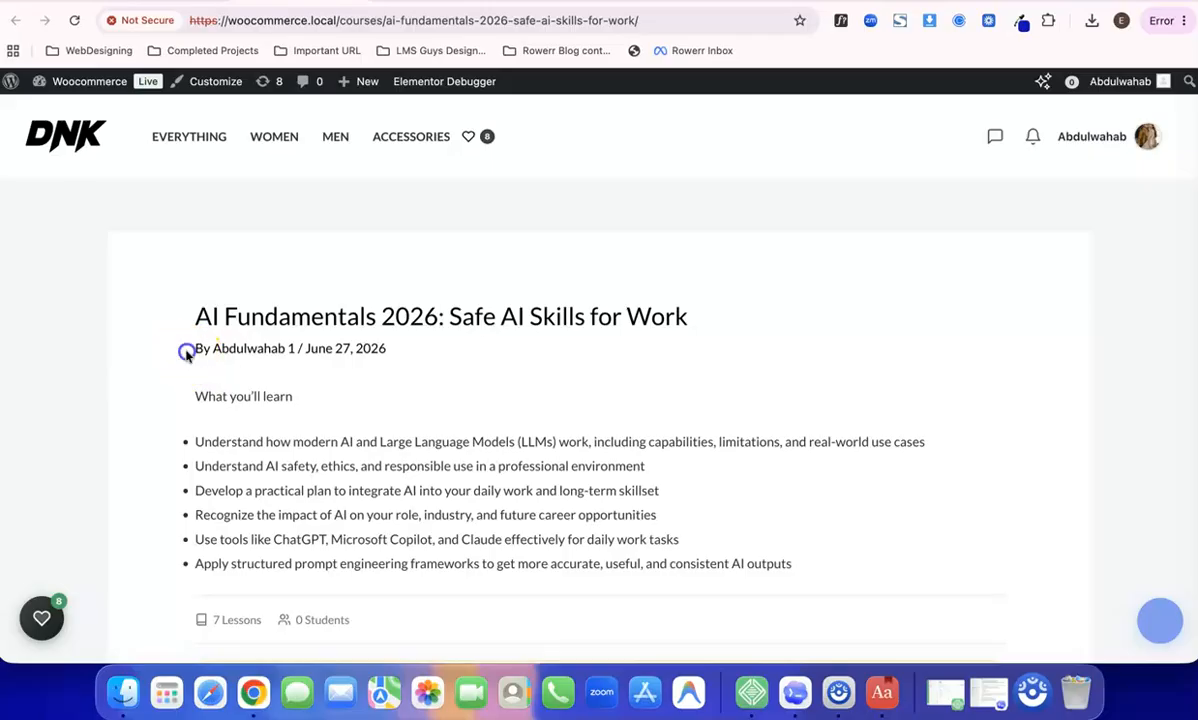
left_click_drag(186, 354, 304, 366)
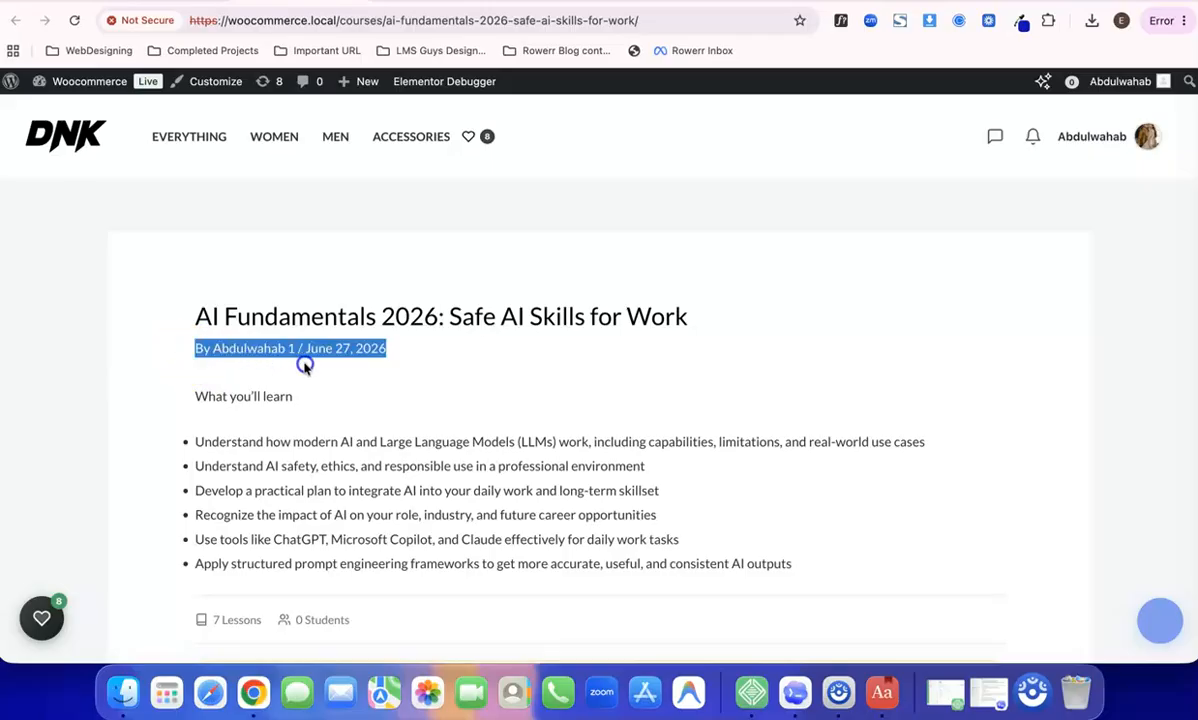
left_click(367, 370)
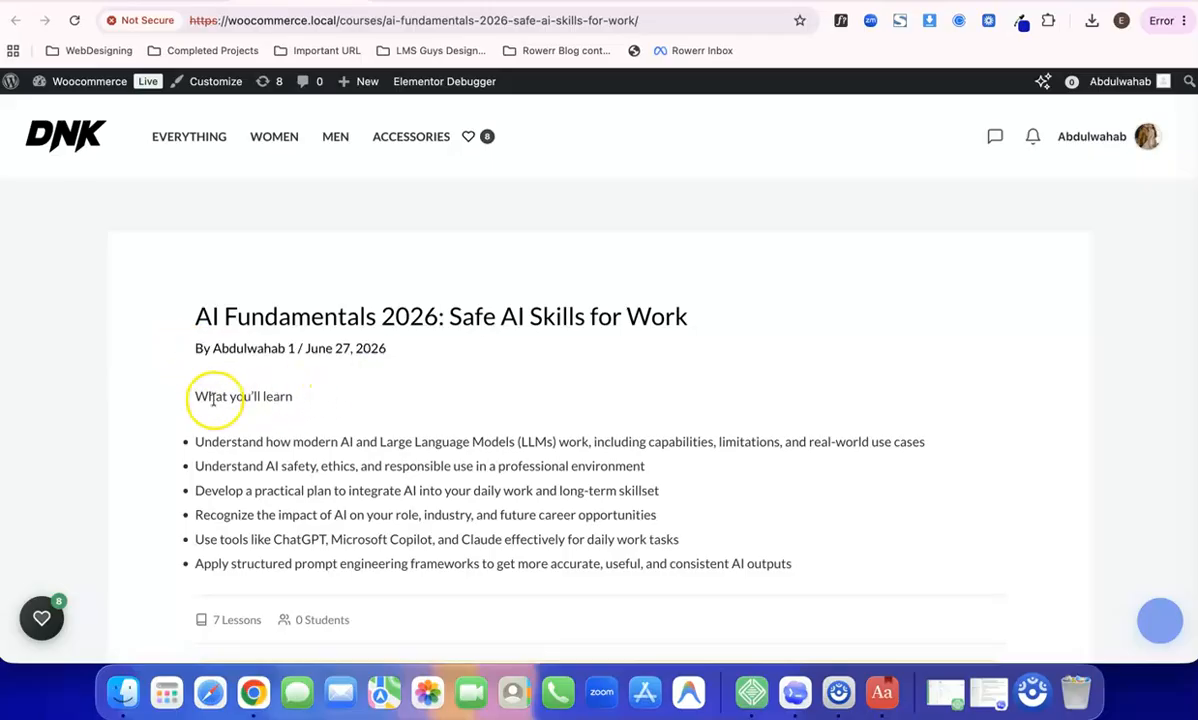
left_click_drag(196, 396, 811, 564)
left_click(462, 502)
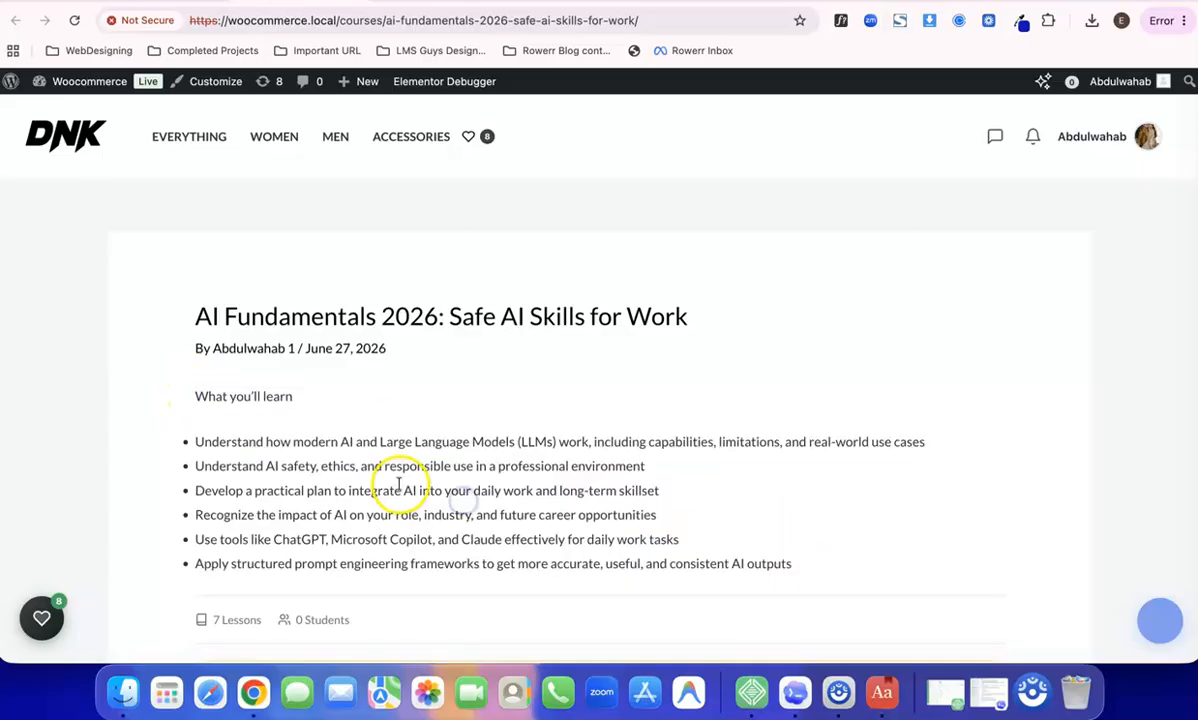
Examine the enrollment status and price, and expand "Lesson 1: Welcome to AI" in the course content to view its topics.
scroll(289, 463, "down", 5)
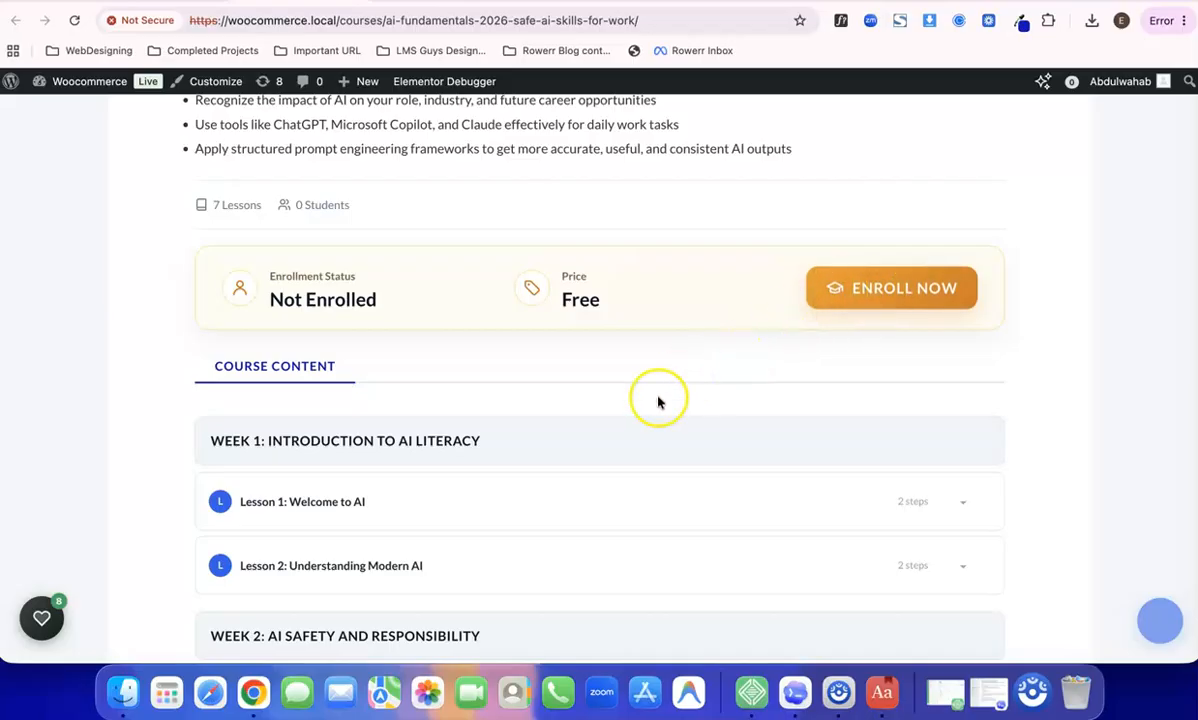
scroll(658, 401, "down", 2)
scroll(512, 369, "up", 3)
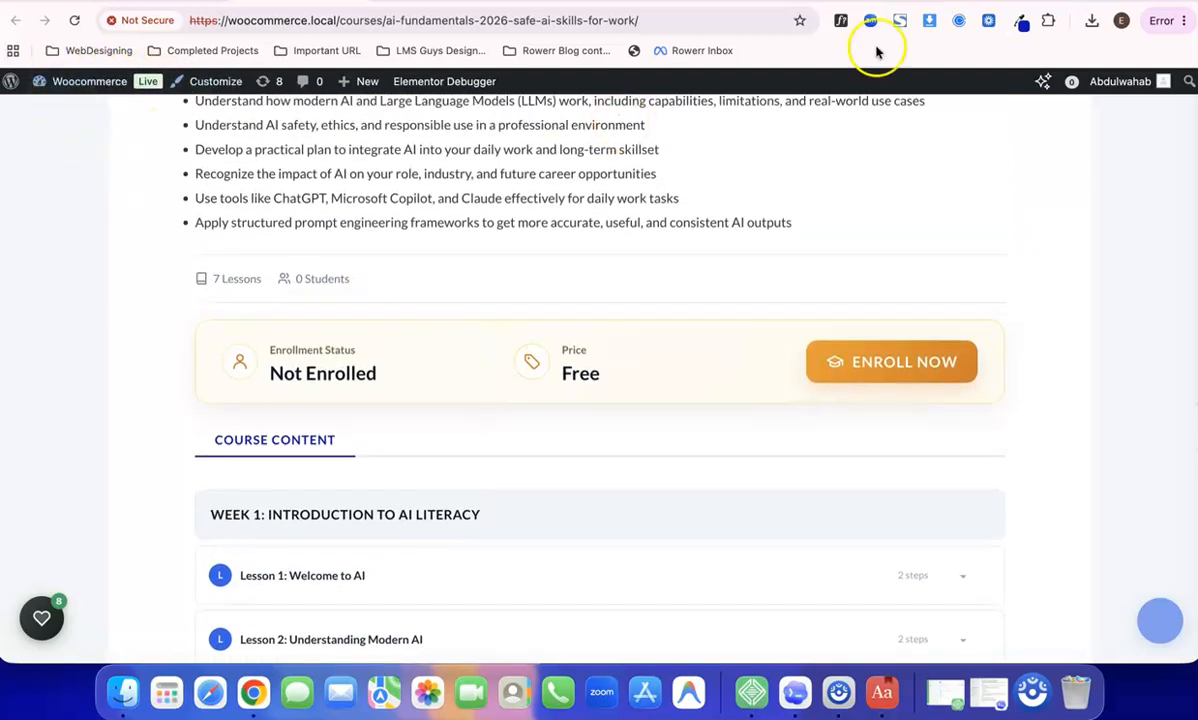
mouse_move(1118, 80)
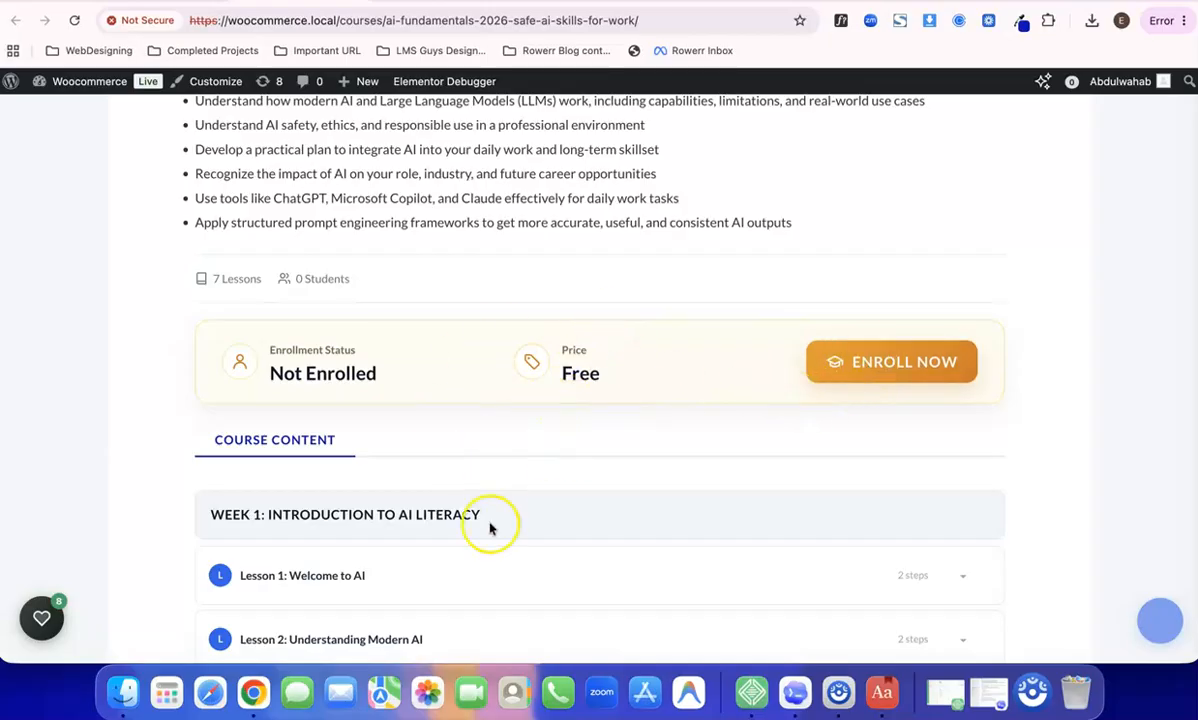
scroll(490, 528, "down", 3)
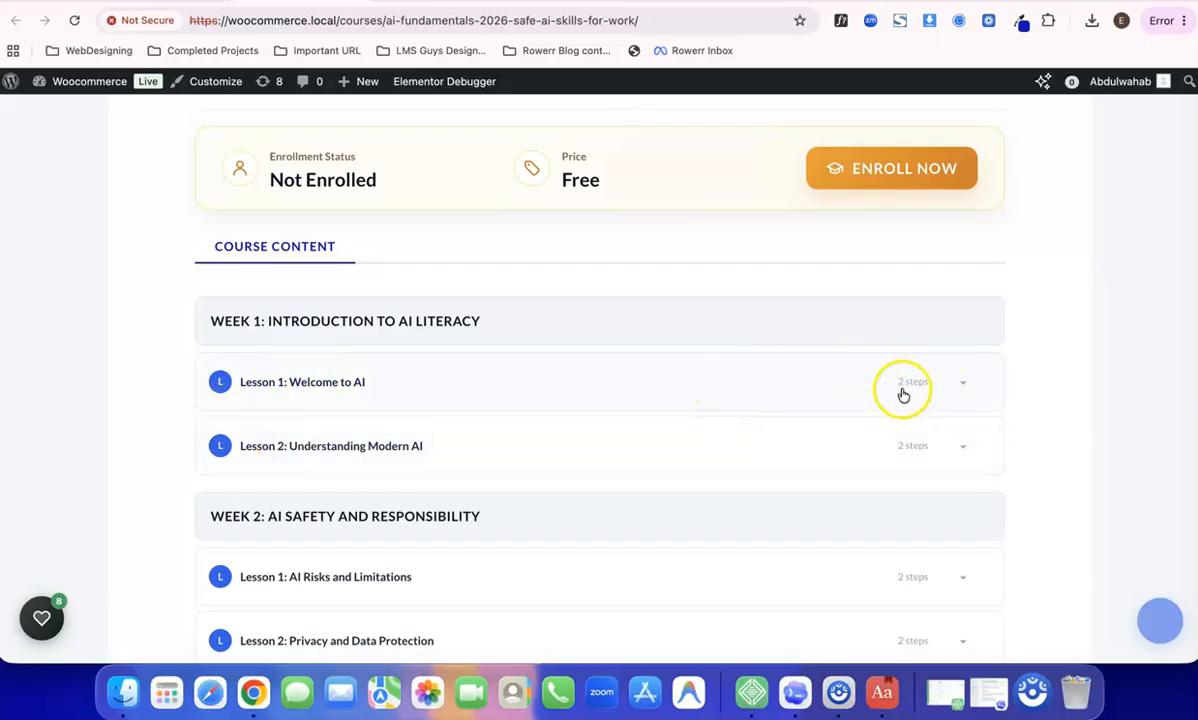
left_click(962, 390)
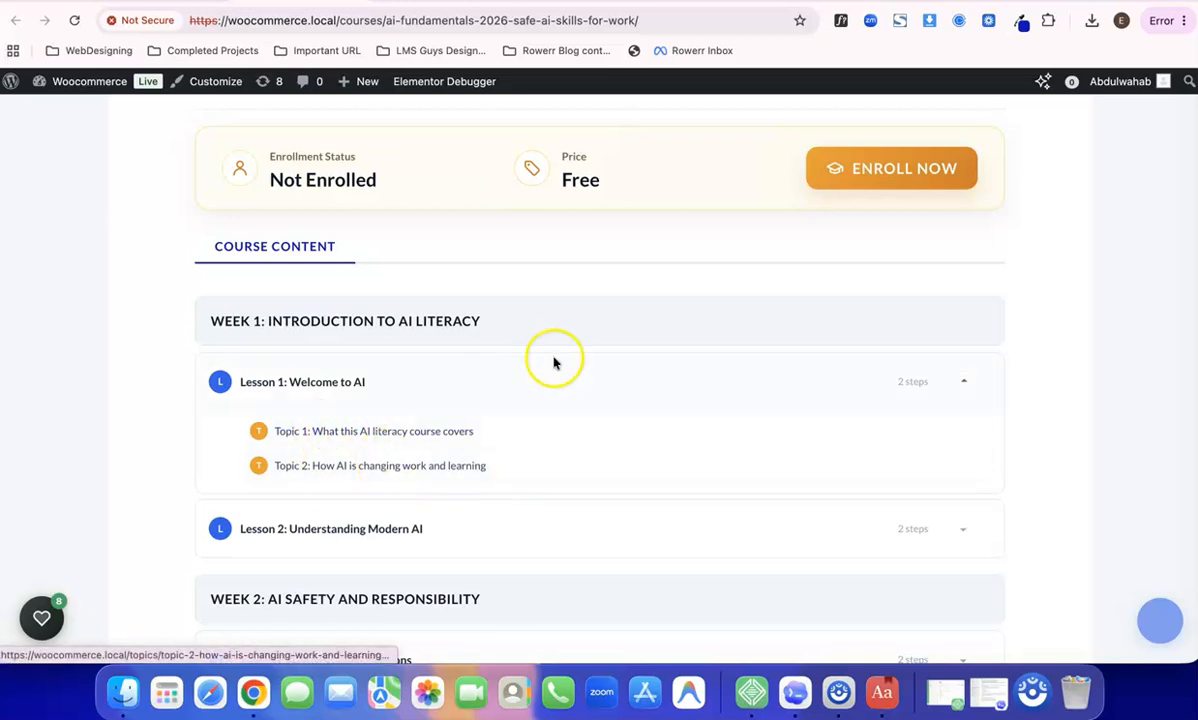
Review the course content for all three weeks, checking the topics under Week 3's "Lesson 3: AI Agents and Custom Assistants".
left_click(963, 387)
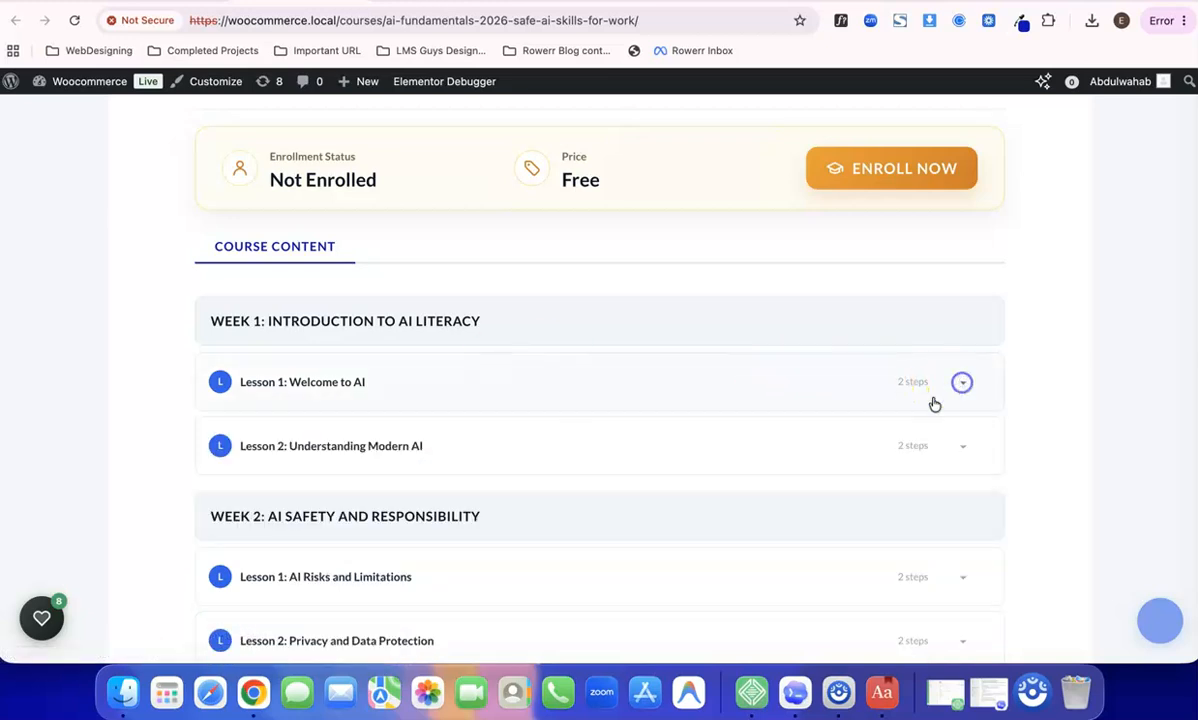
scroll(628, 511, "down", 2)
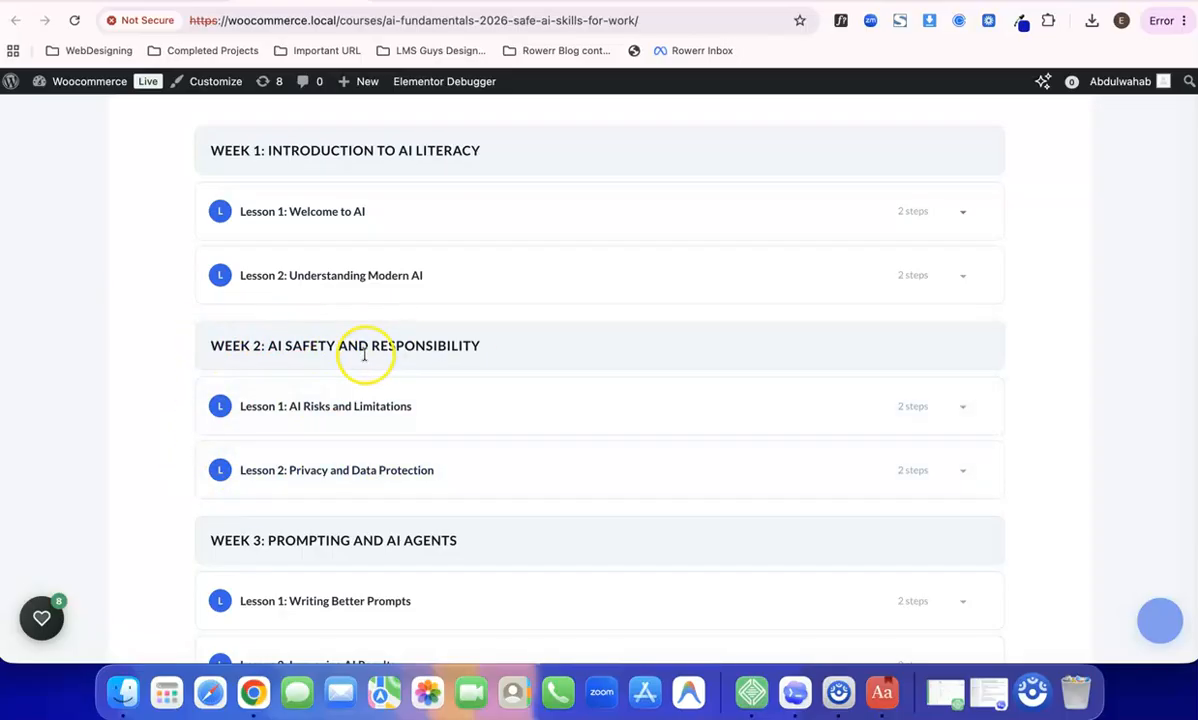
scroll(360, 528, "down", 2)
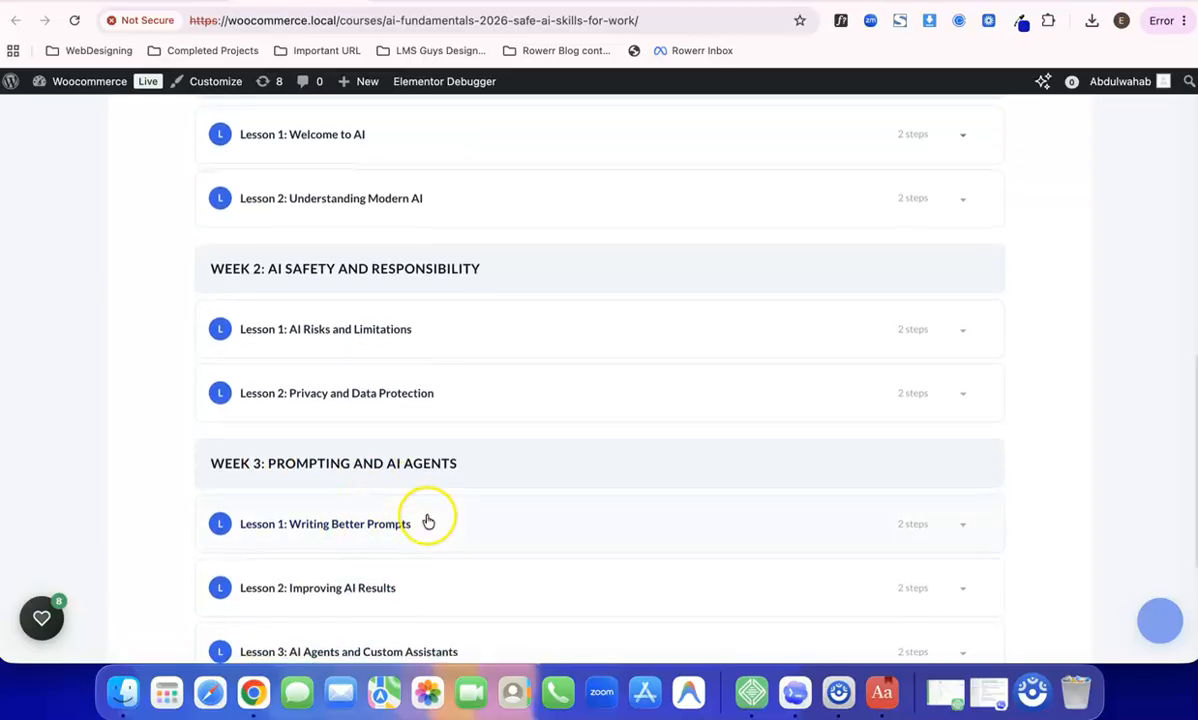
scroll(390, 505, "down", 2)
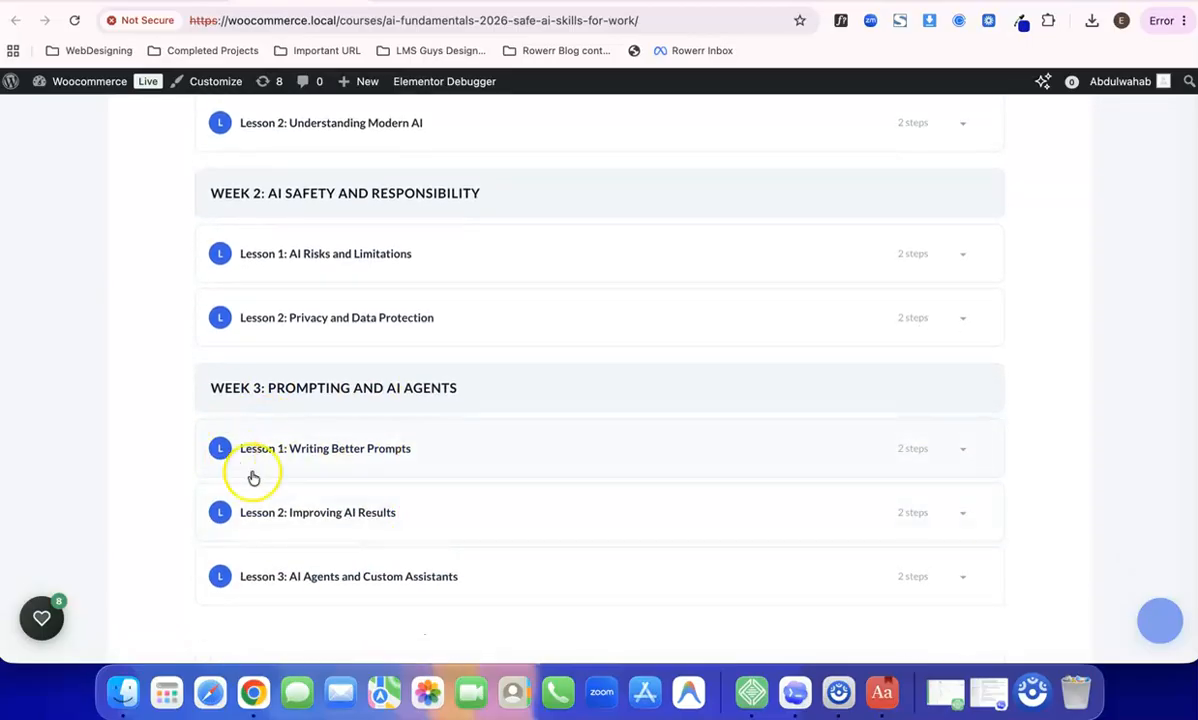
left_click(924, 589)
scroll(1000, 543, "down", 3)
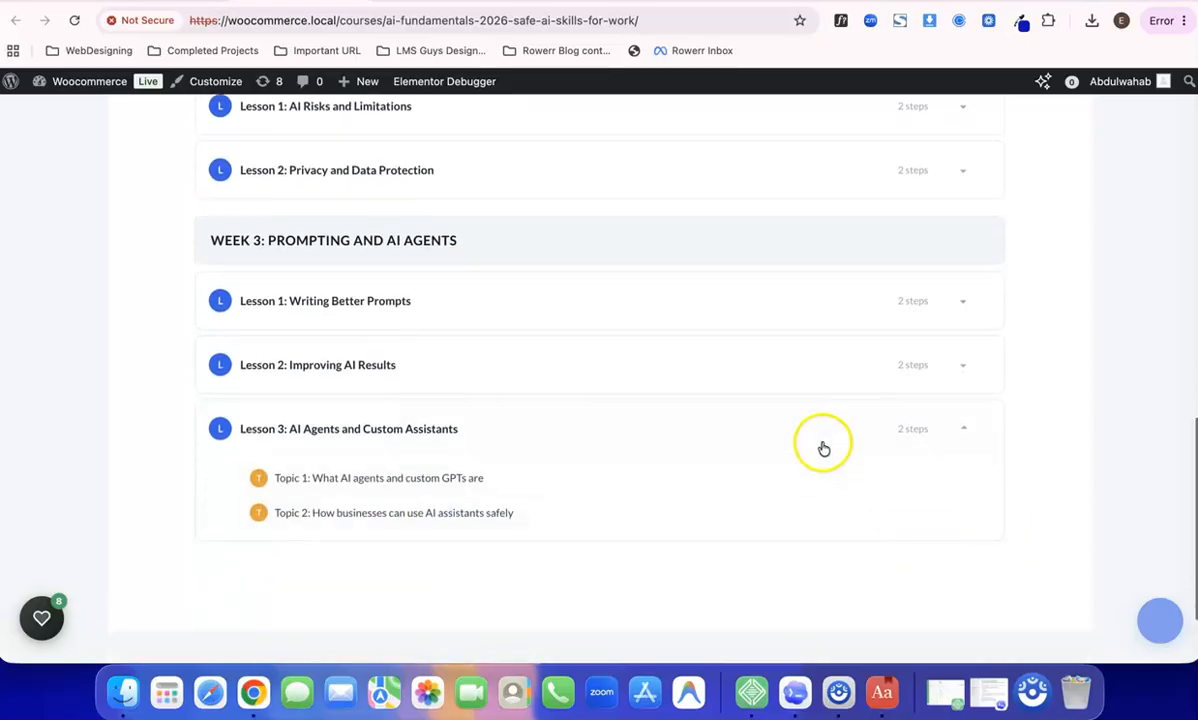
left_click(821, 441)
scroll(630, 465, "up", 4)
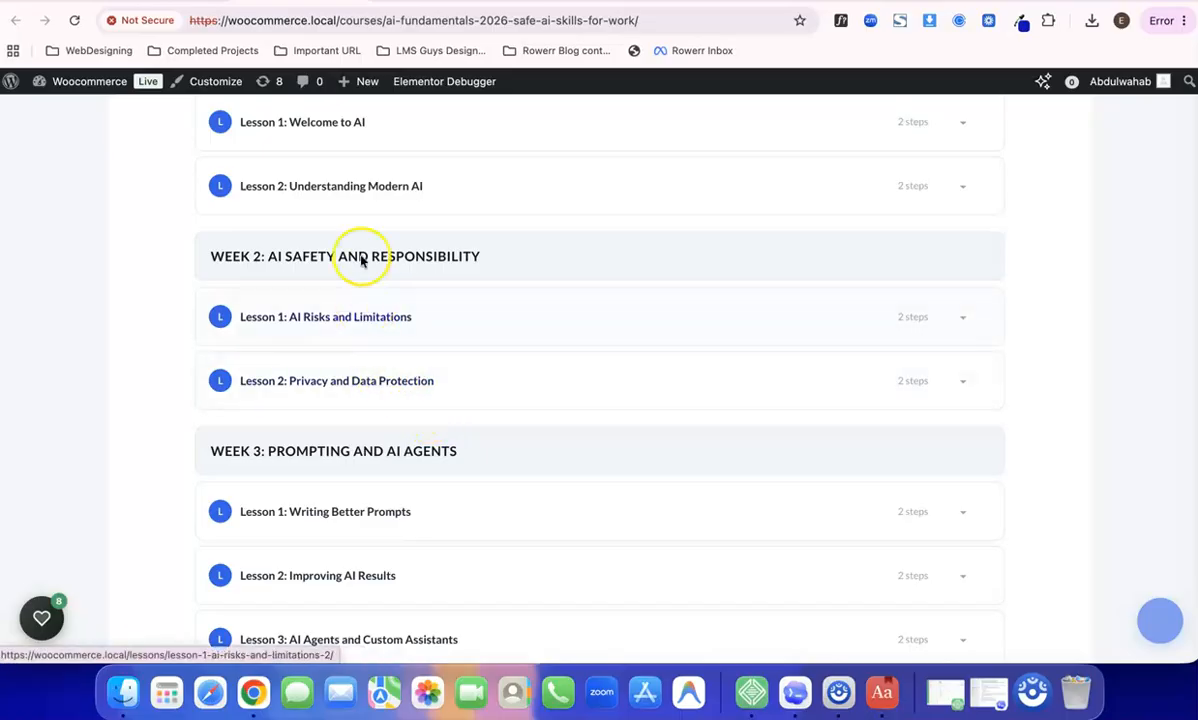
scroll(393, 236, "up", 5)
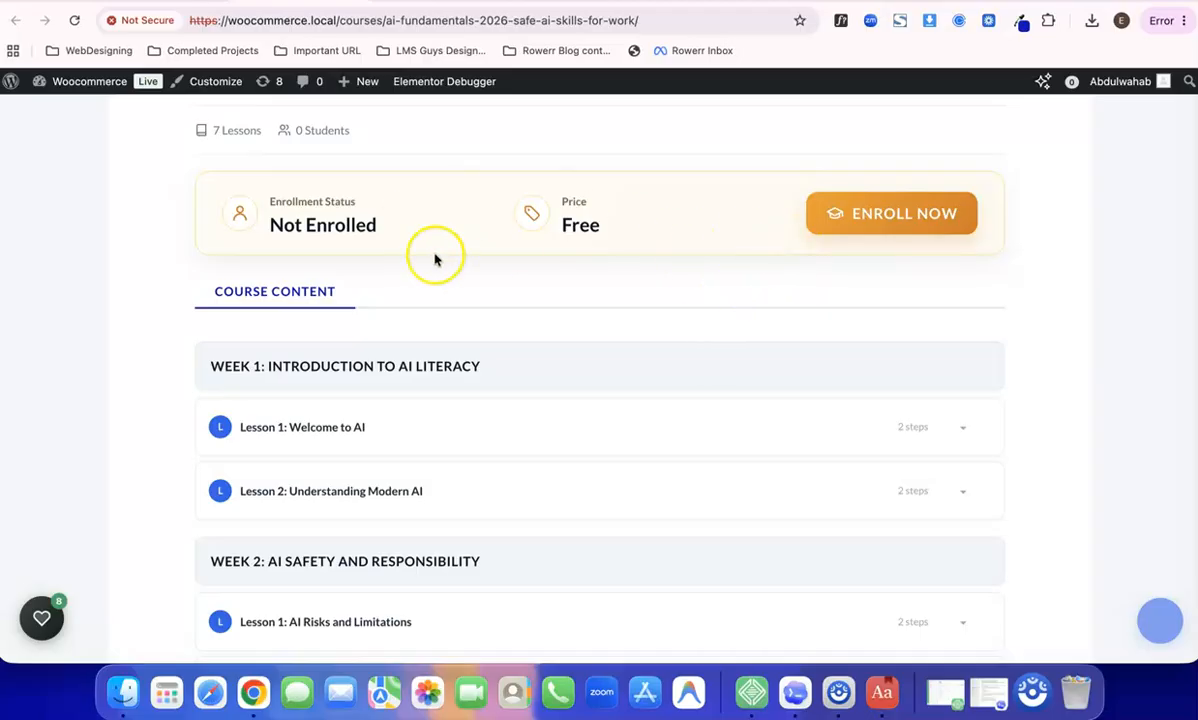
scroll(436, 257, "up", 2)
scroll(430, 290, "up", 5)
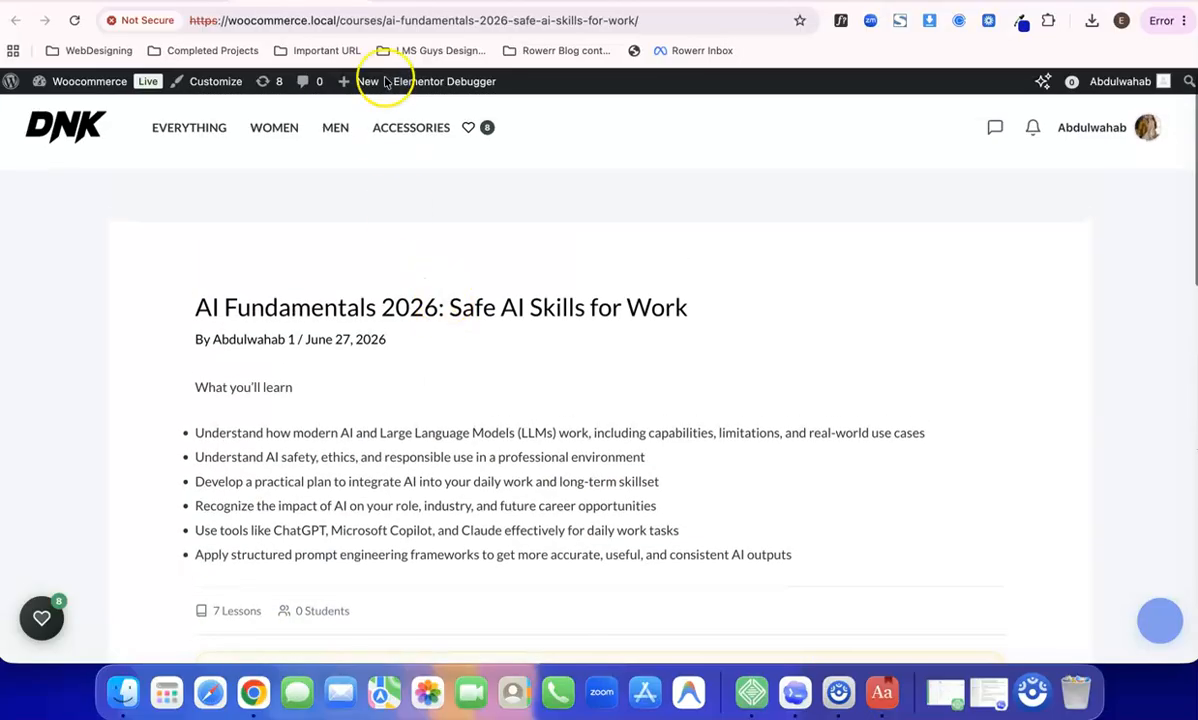
Copy the course page's URL and open it in a new Incognito window.
left_click(493, 28)
key("super+c")
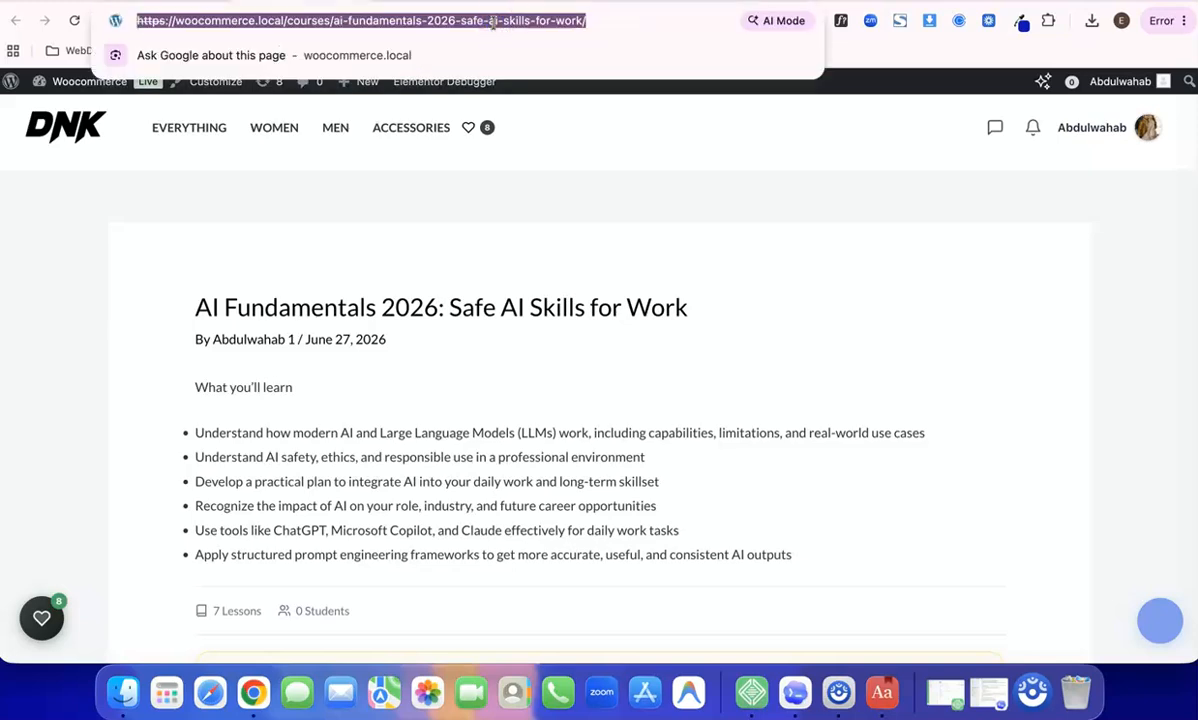
left_click(1021, 150)
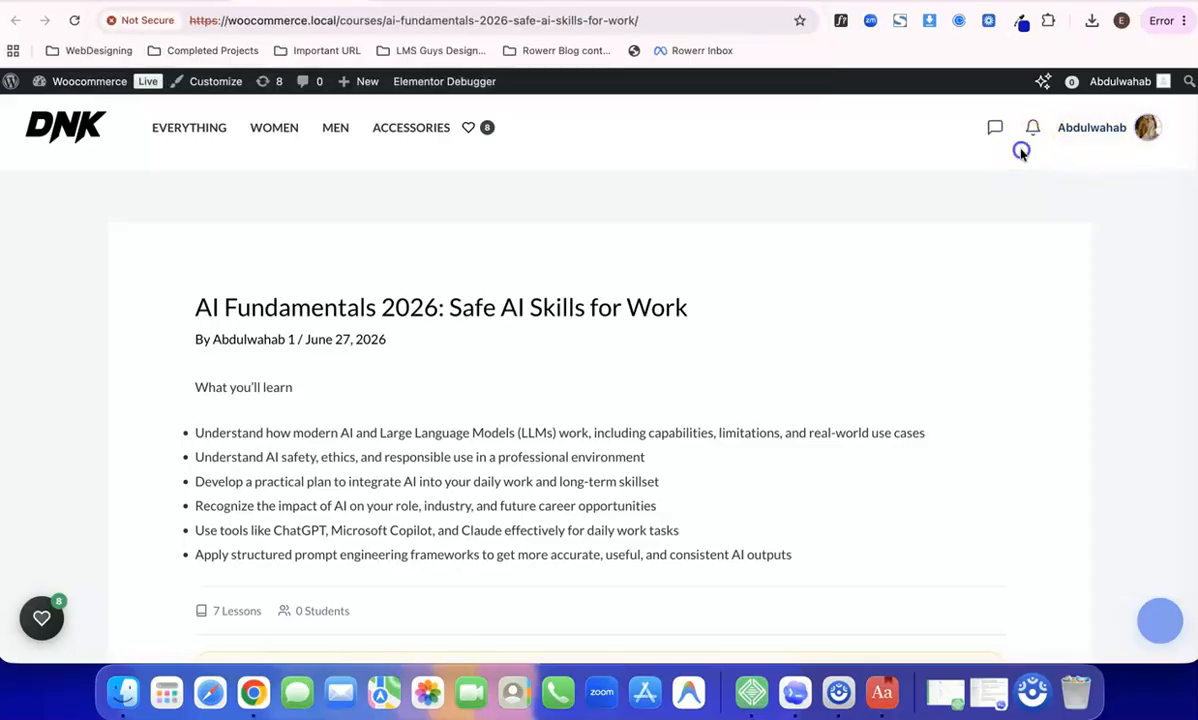
left_click(1184, 22)
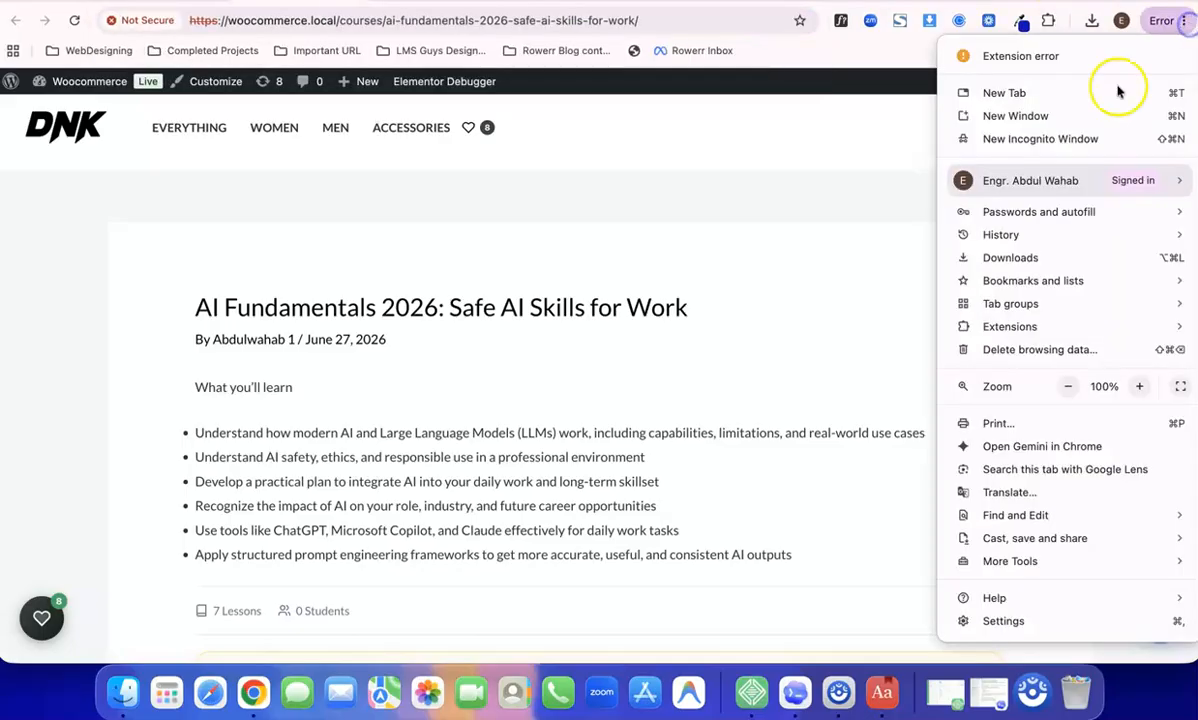
left_click(1072, 139)
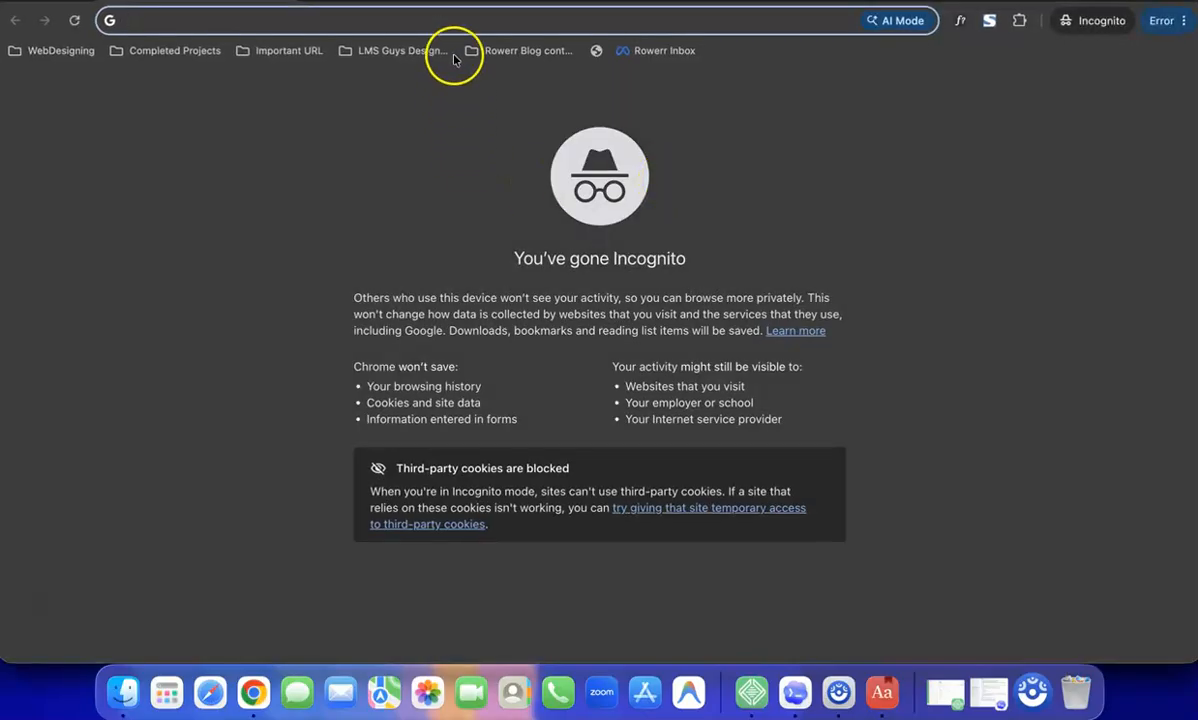
key("super+v")
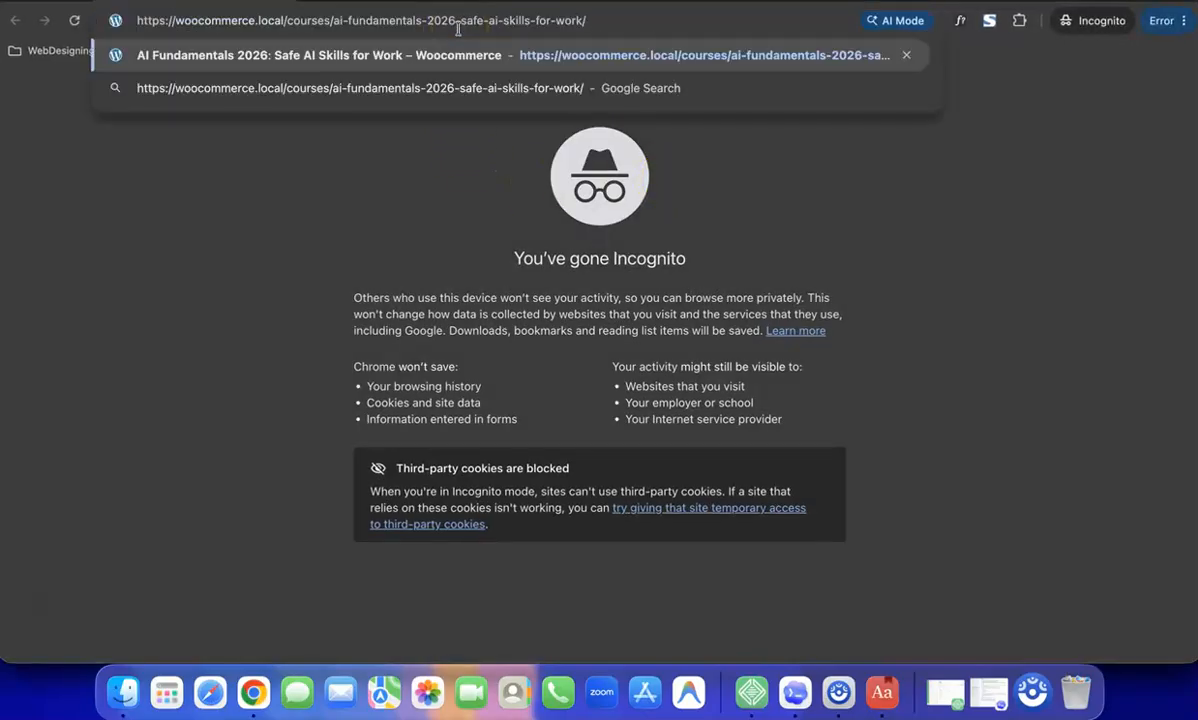
key("Return")
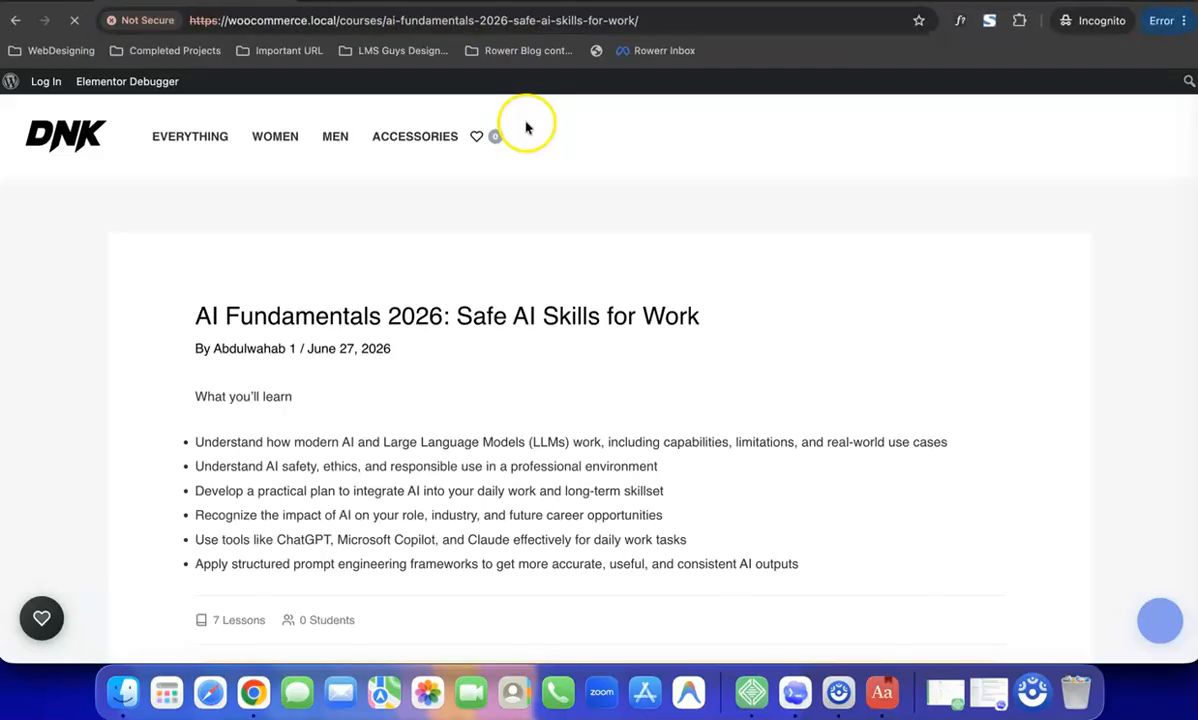
Examine the course page as a logged-out visitor, from the "What you'll learn" list through the Week 3 lessons.
scroll(481, 285, "down", 2)
scroll(481, 290, "down", 2)
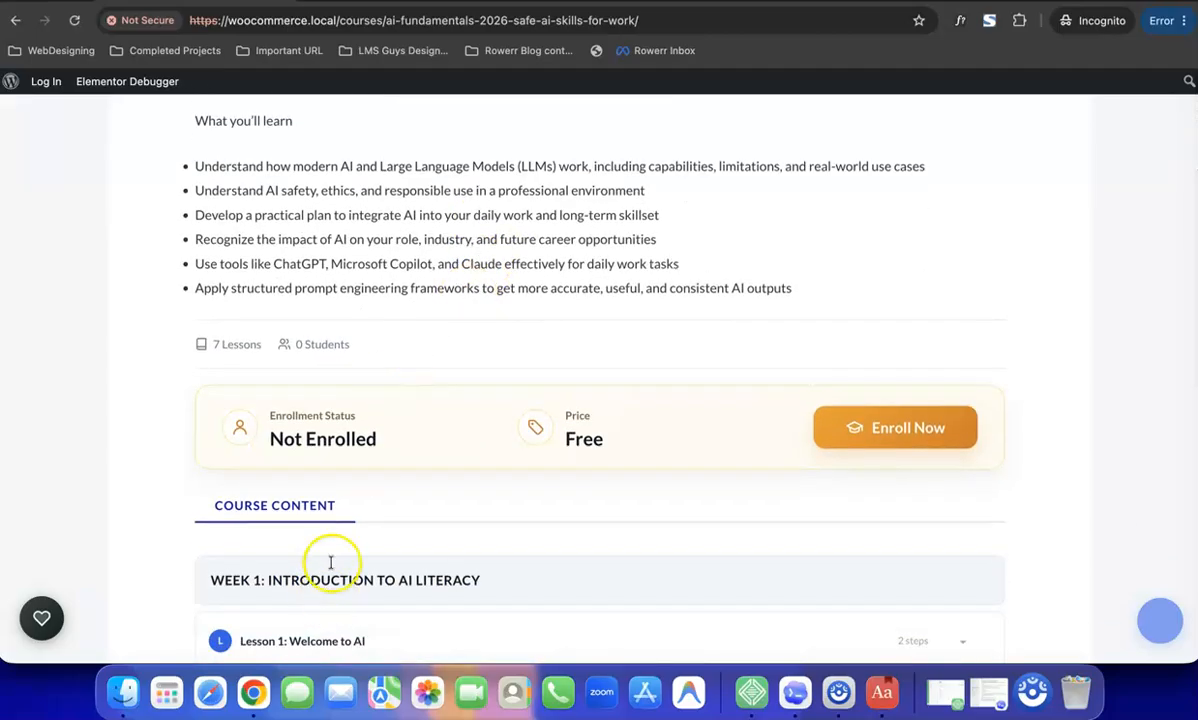
scroll(335, 459, "down", 3)
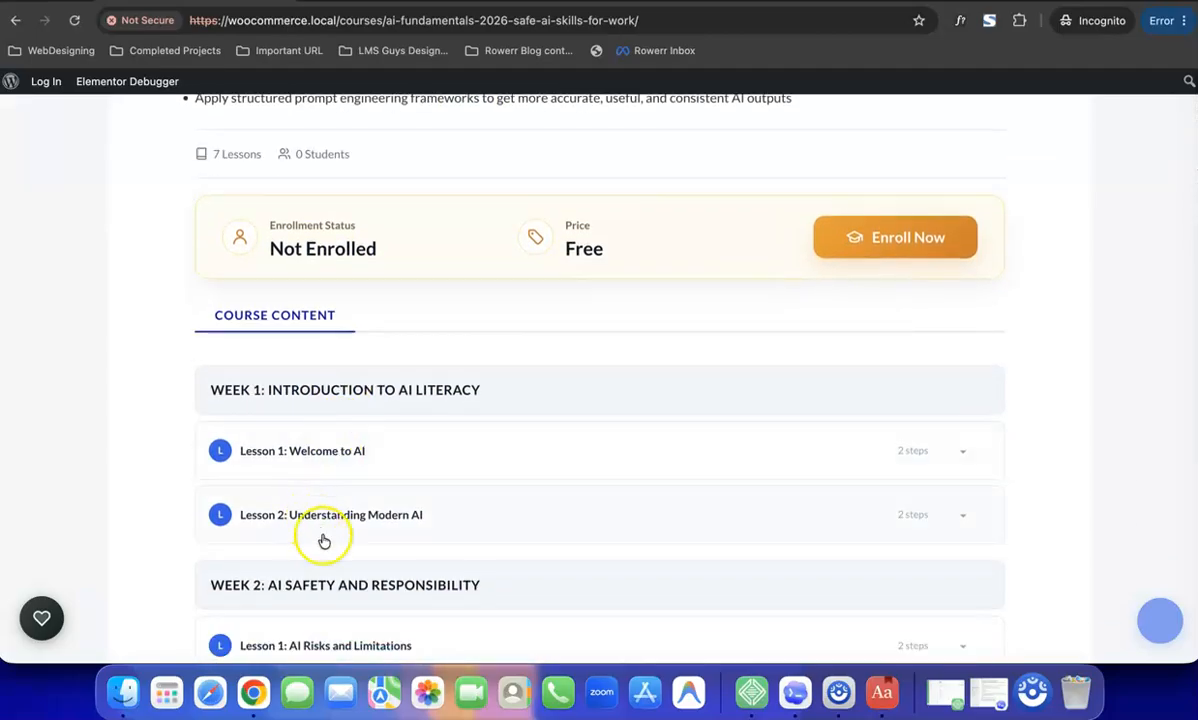
scroll(529, 436, "left", 5)
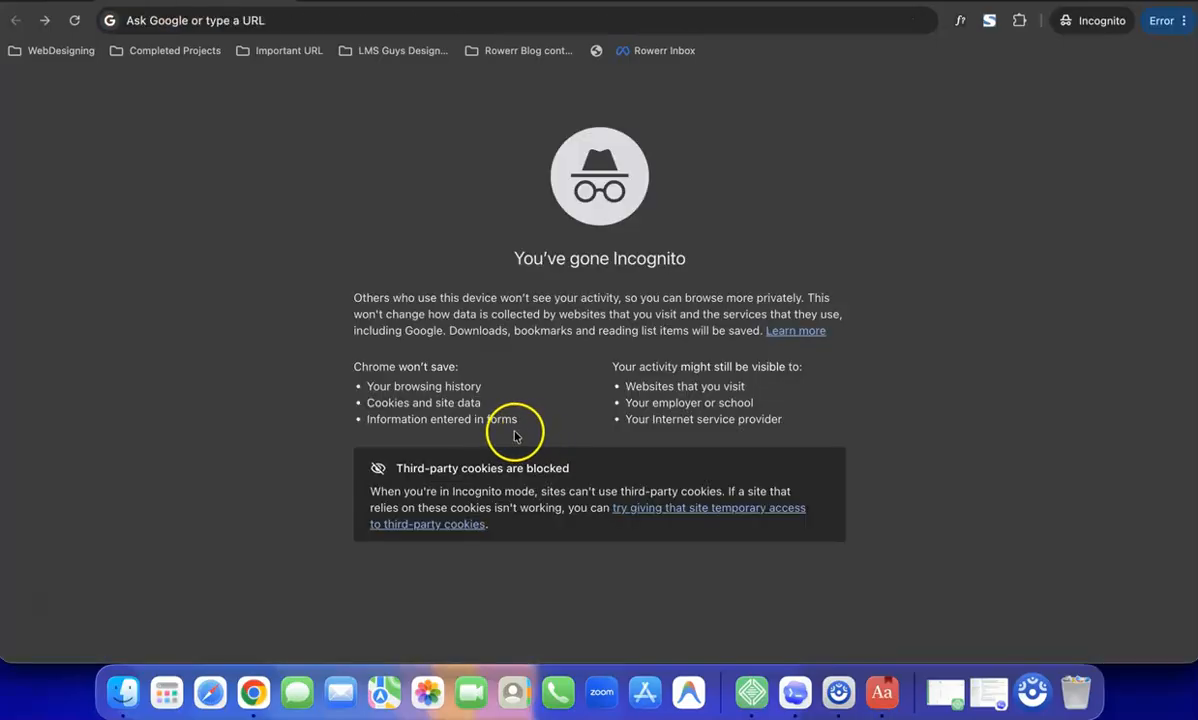
scroll(515, 436, "right", 5)
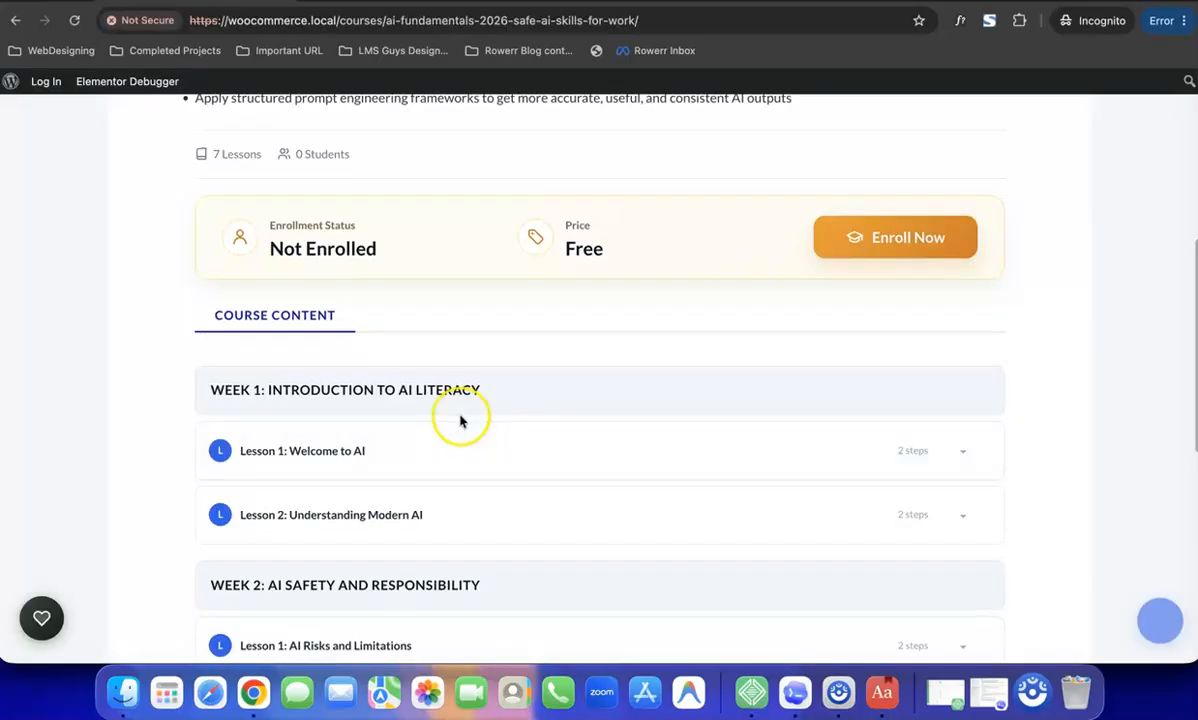
scroll(460, 421, "down", 1)
scroll(460, 421, "up", 10)
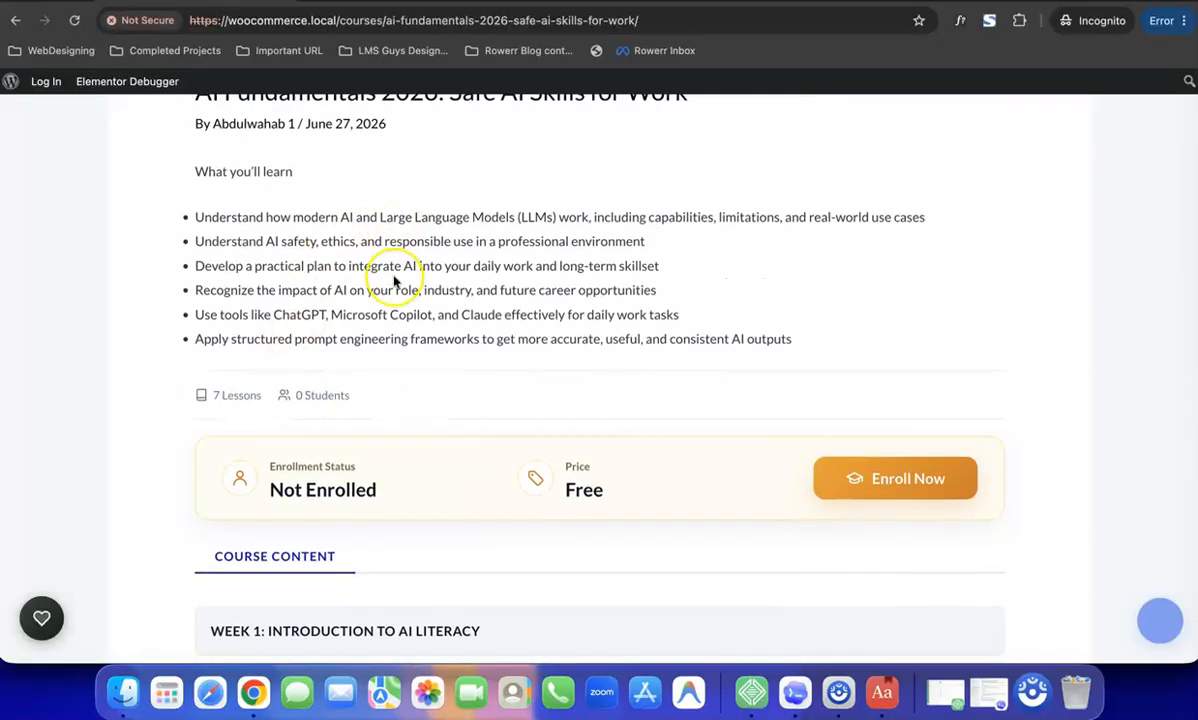
scroll(394, 282, "down", 15)
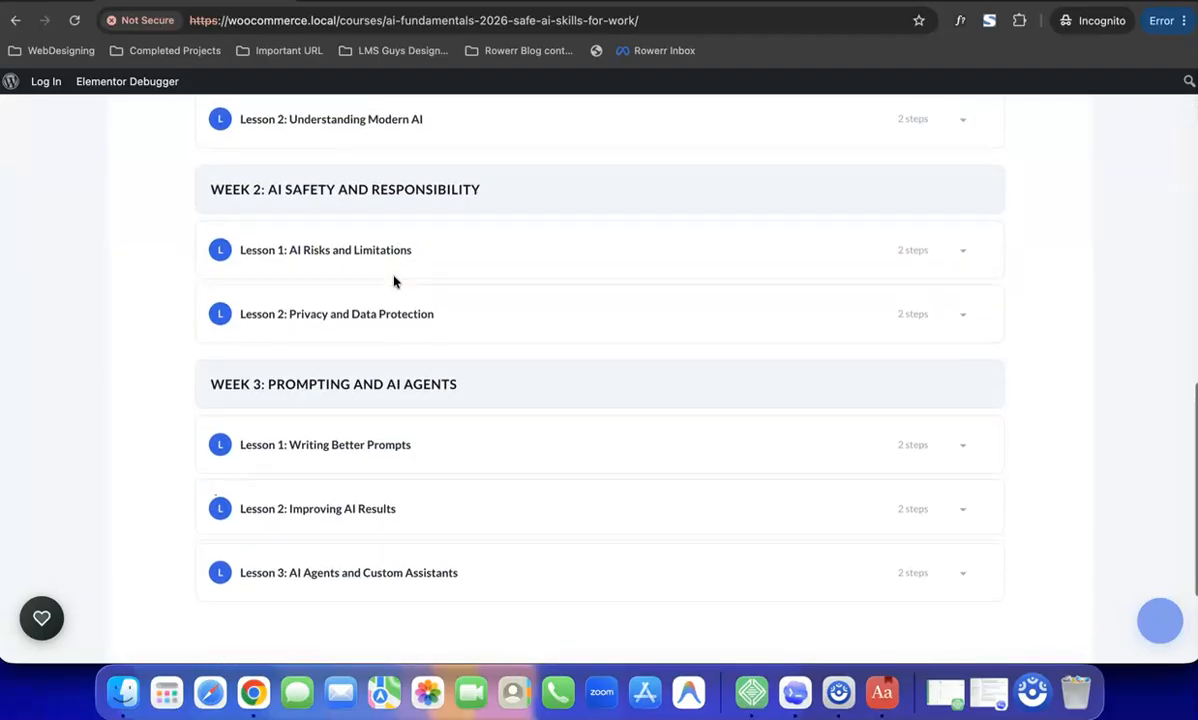
Expand and collapse both Week 1 lessons to check their topics, and look over the Week 2 and Week 3 lessons.
scroll(394, 282, "up", 6)
left_click(354, 264)
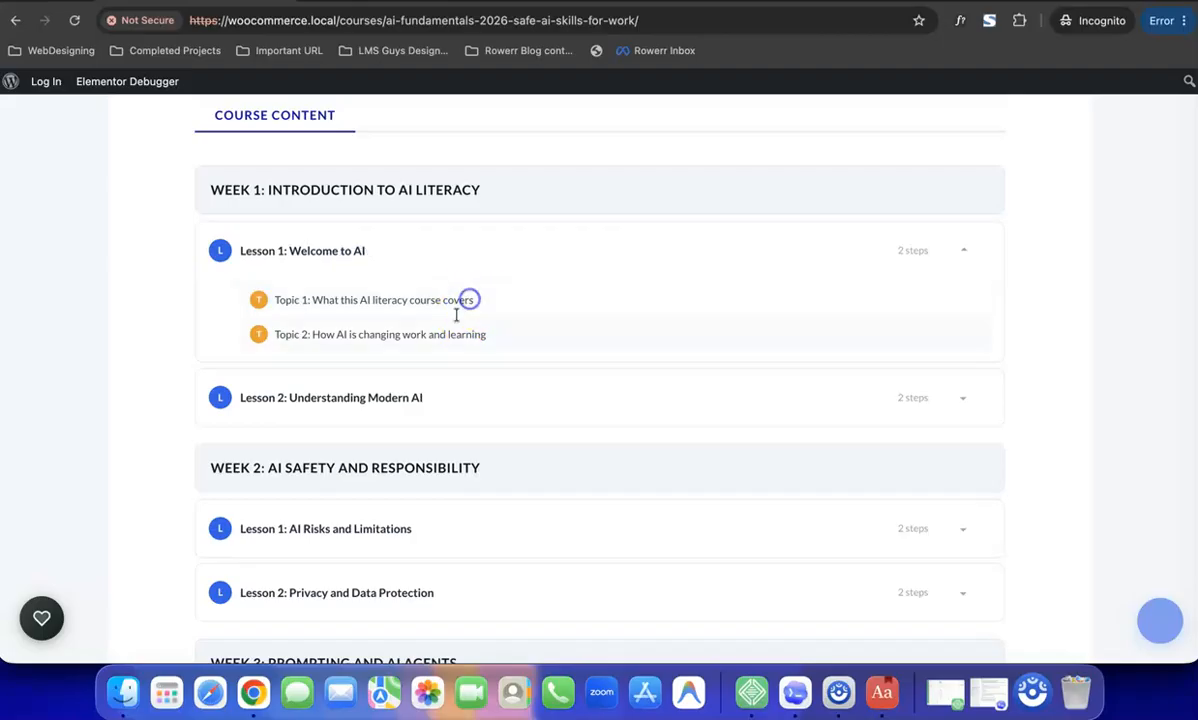
left_click(455, 412)
left_click(460, 390)
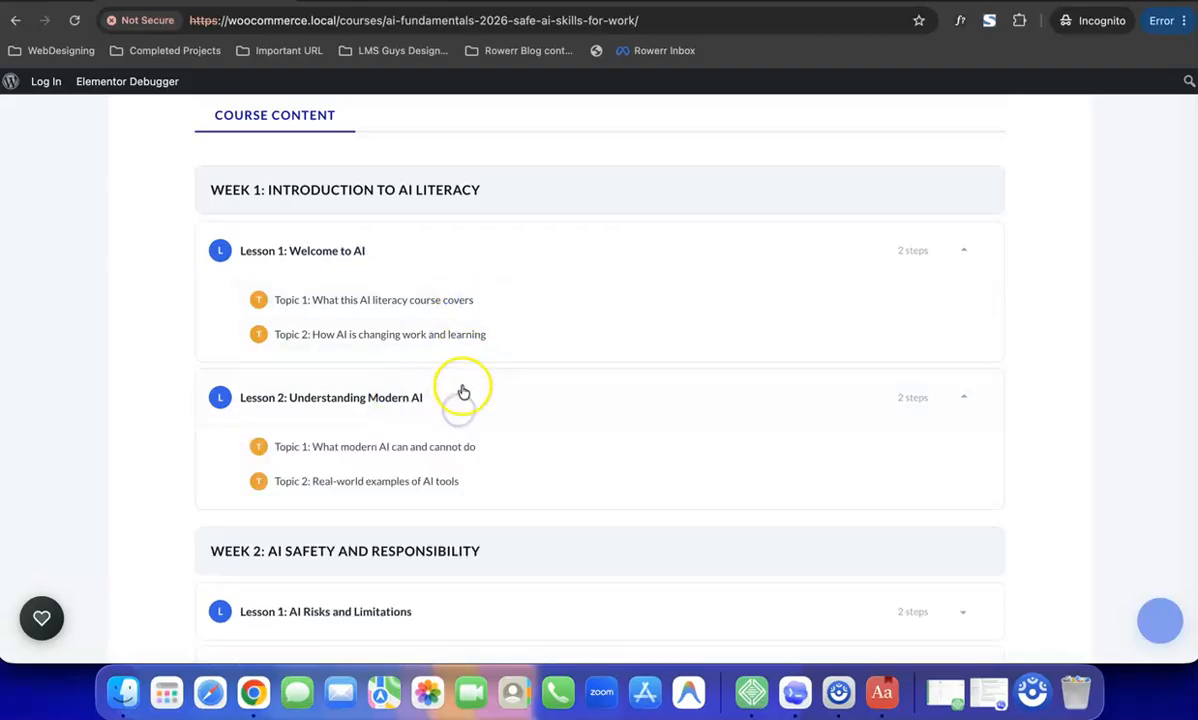
left_click(489, 195)
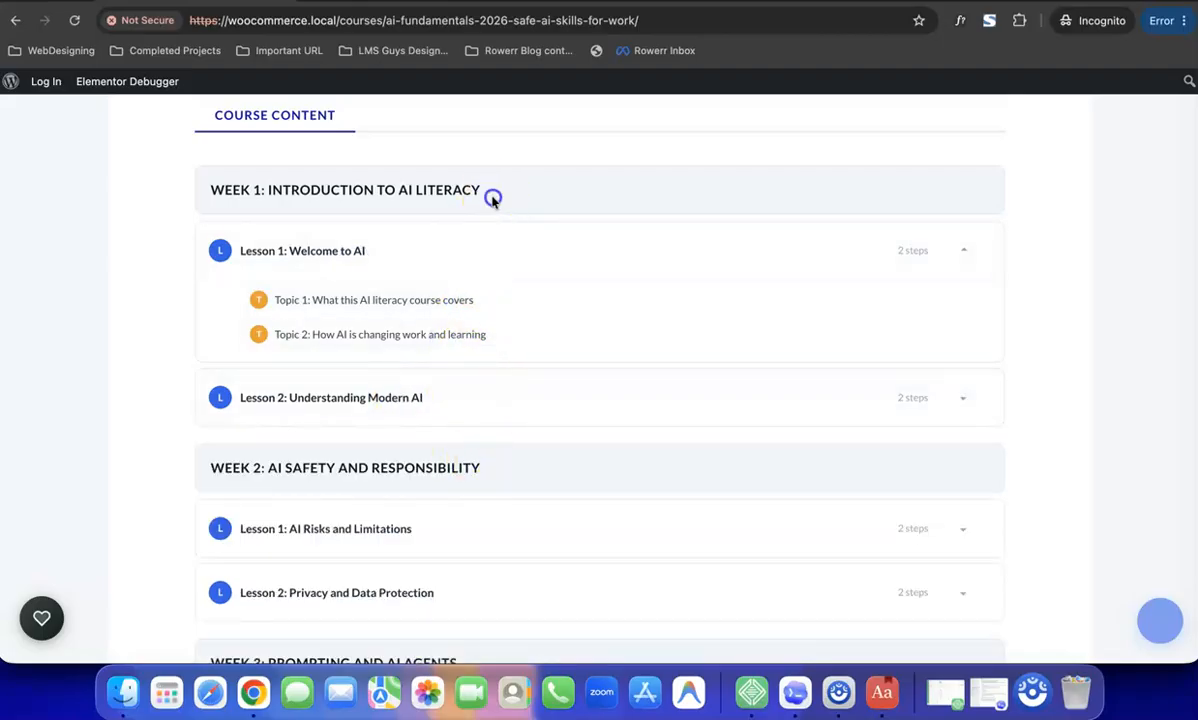
left_click(469, 241)
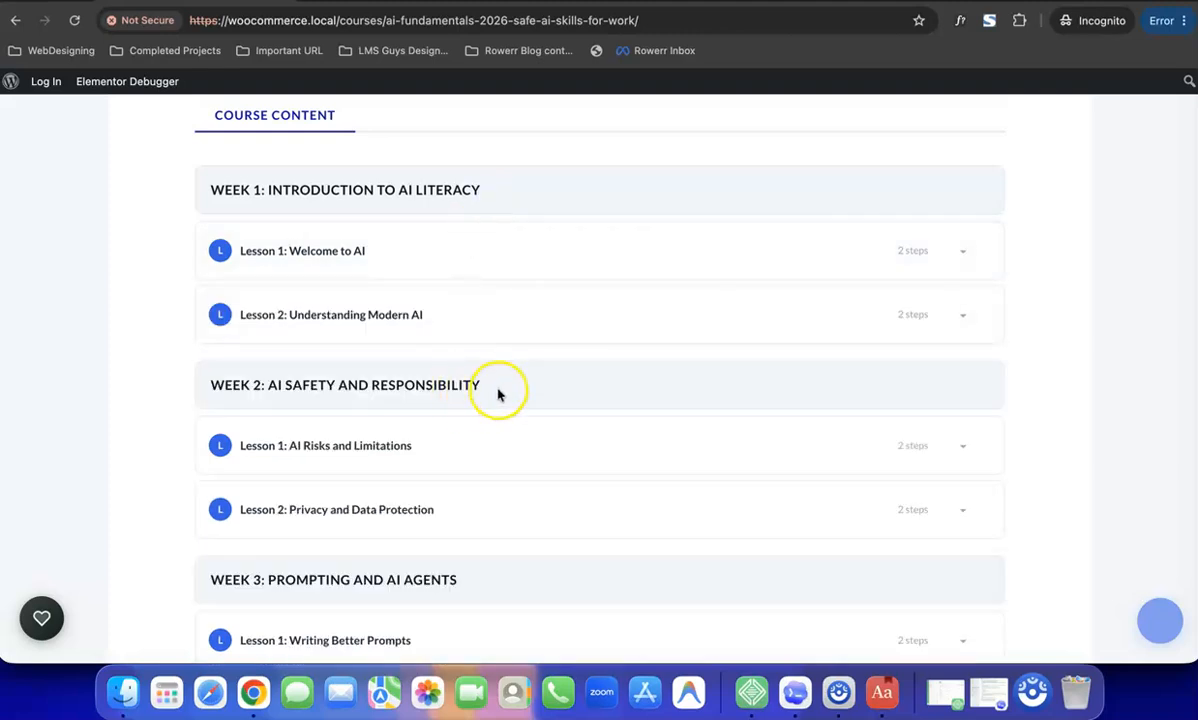
left_click(500, 244)
left_click(500, 244)
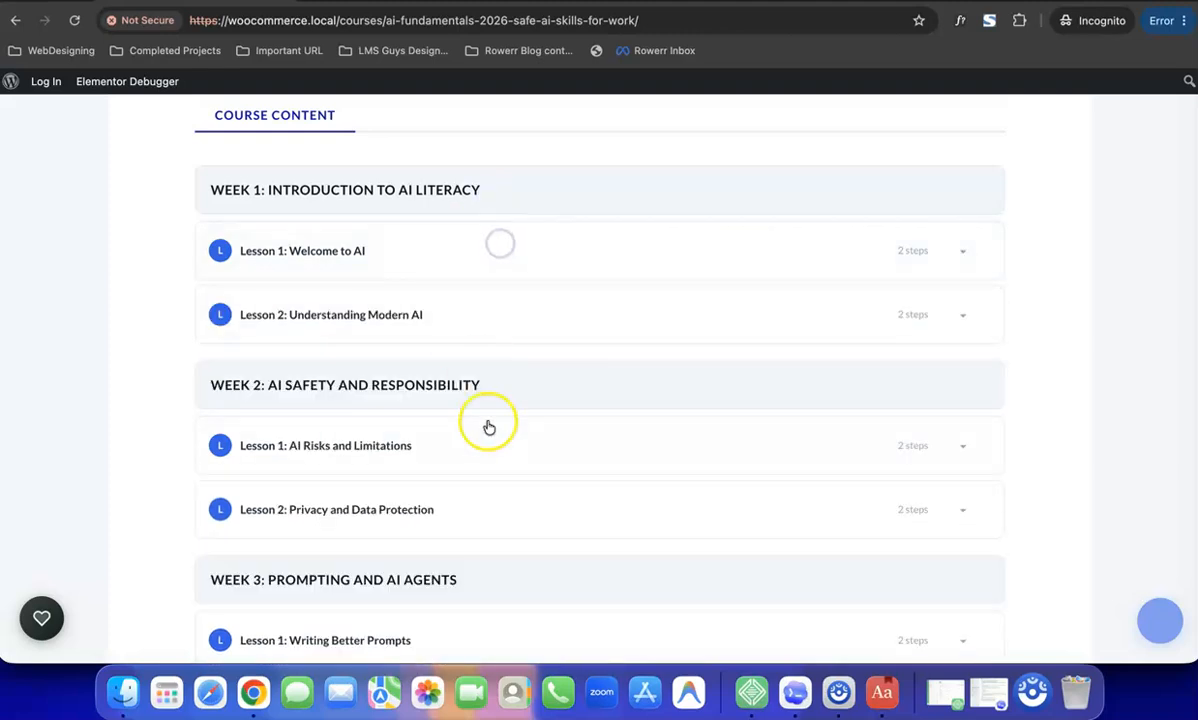
scroll(478, 612, "down", 5)
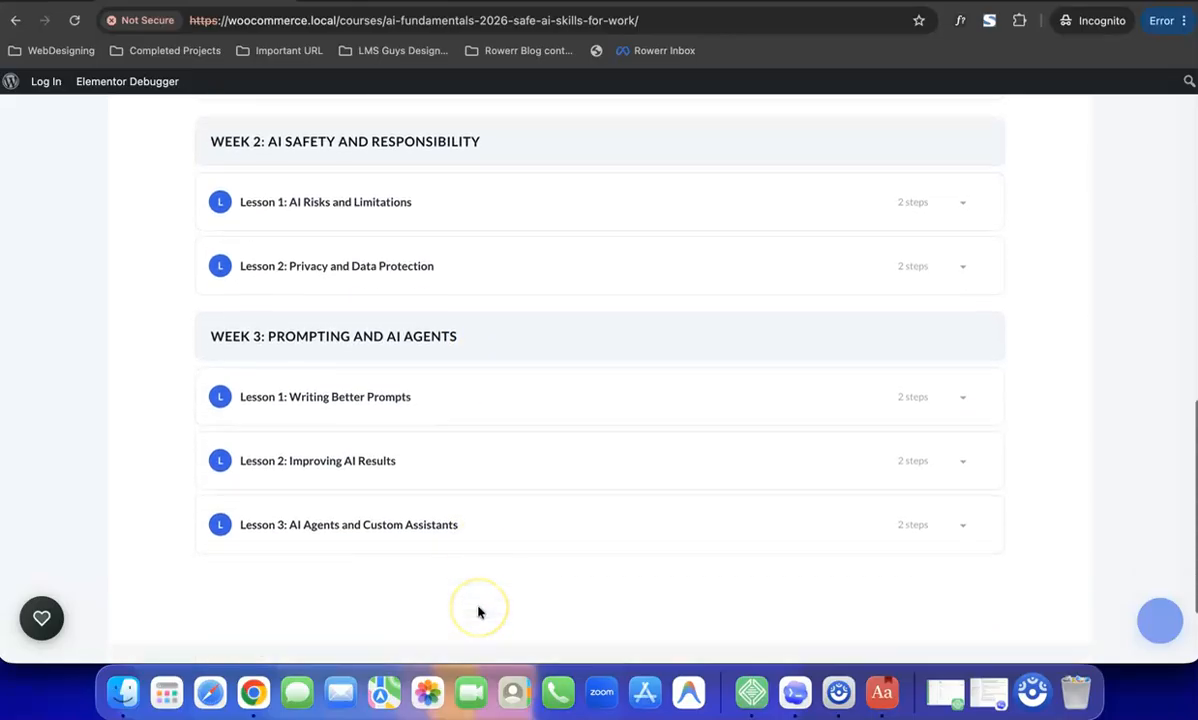
Start enrolling in the course as a logged-out visitor and examine the fields of the registration form.
scroll(478, 612, "up", 10)
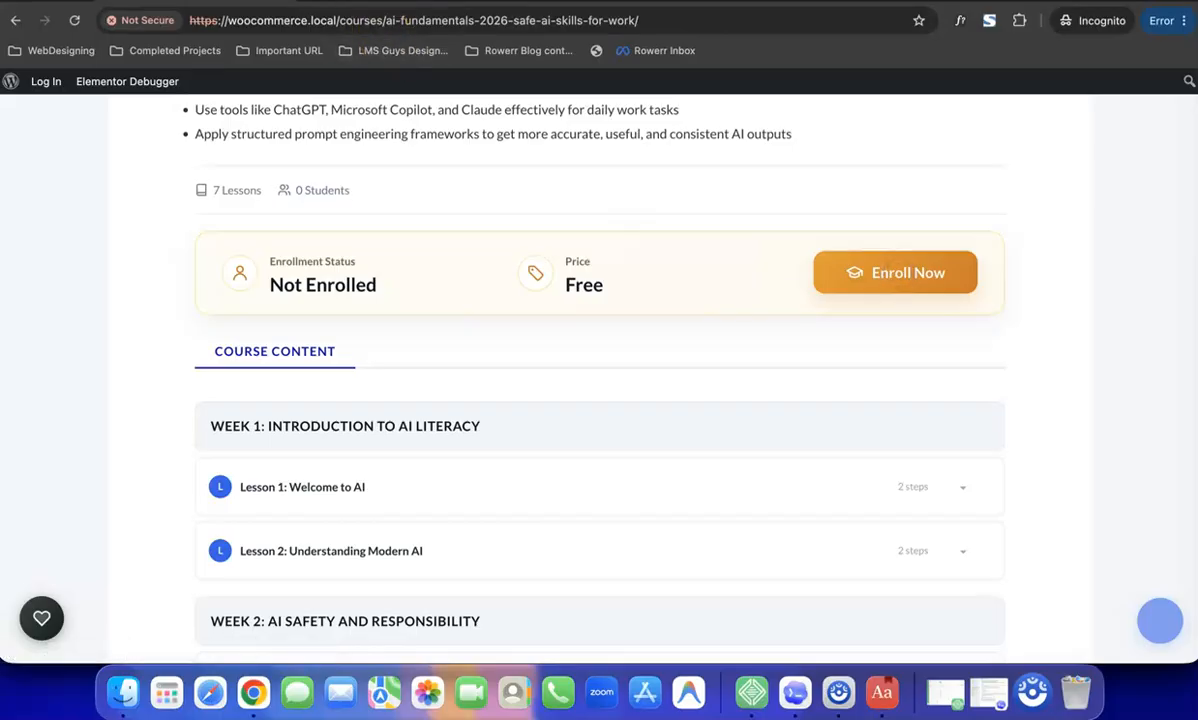
scroll(428, 273, "down", 3)
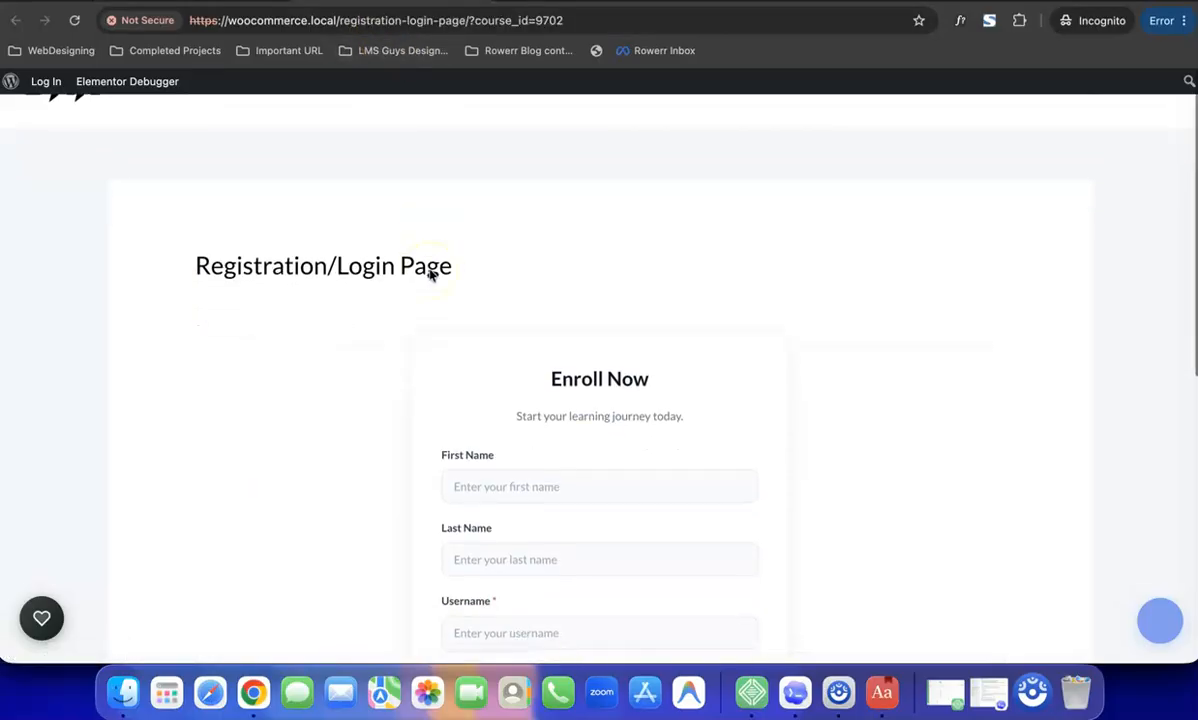
scroll(514, 418, "down", 2)
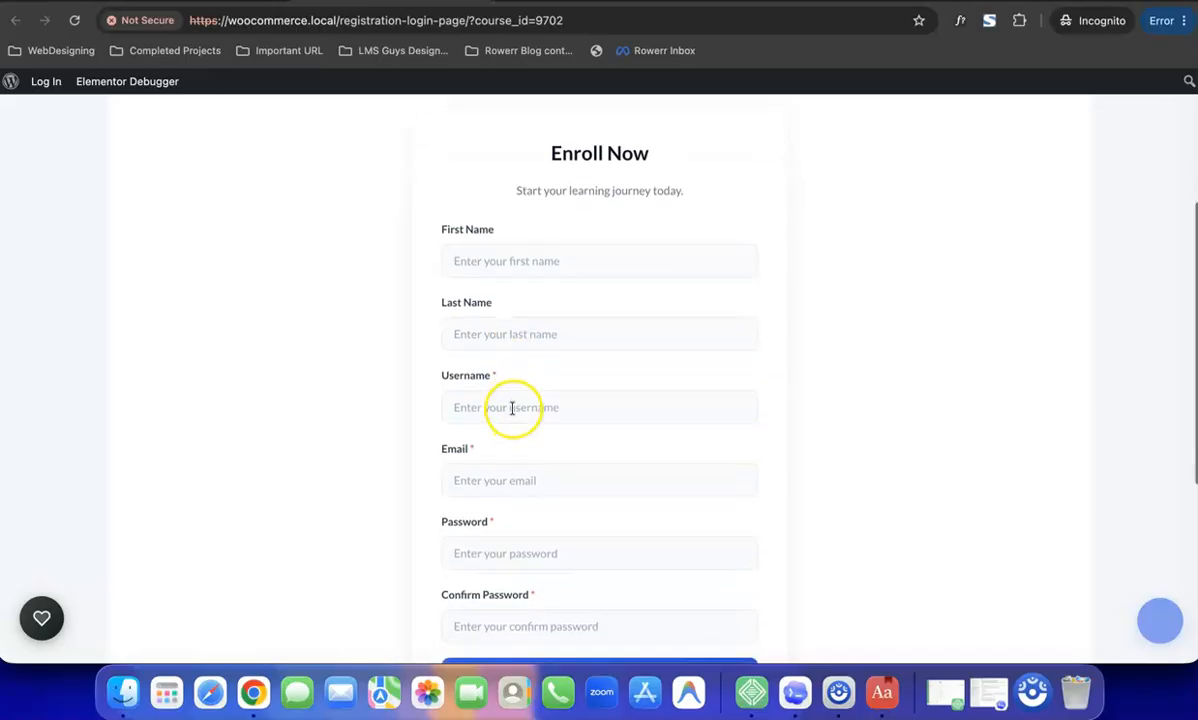
scroll(506, 516, "down", 2)
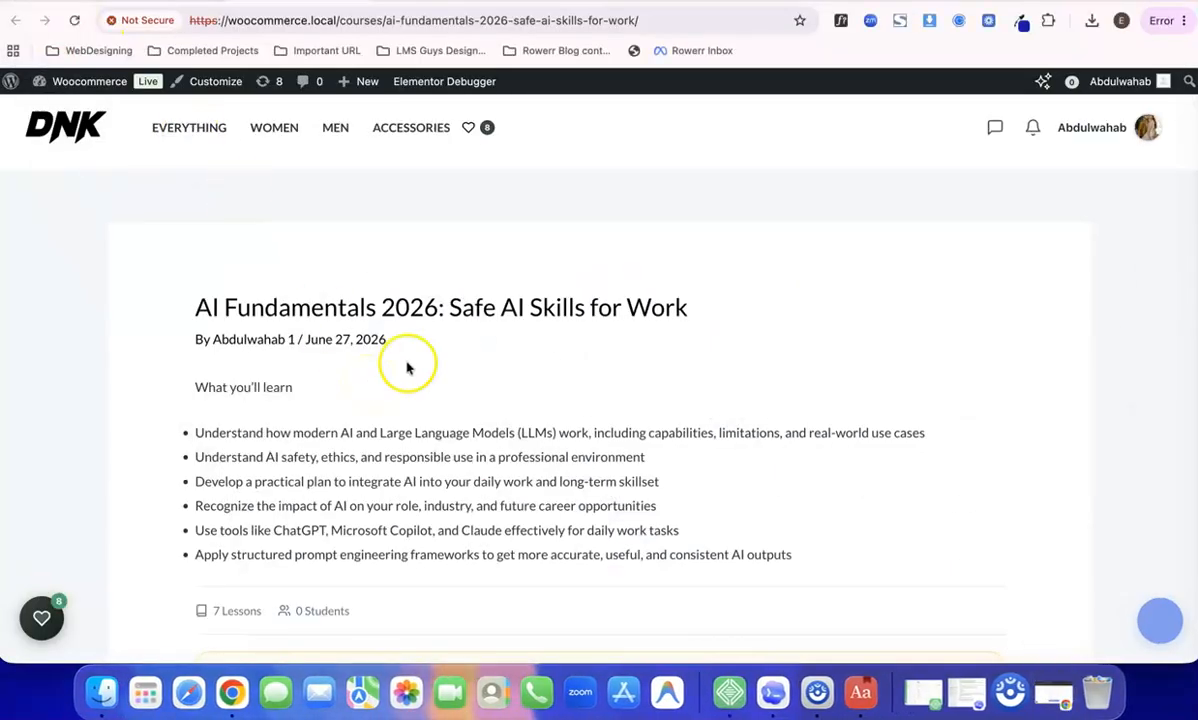
Return to the logged-in browser window and enroll in the free course from its page.
scroll(709, 455, "down", 5)
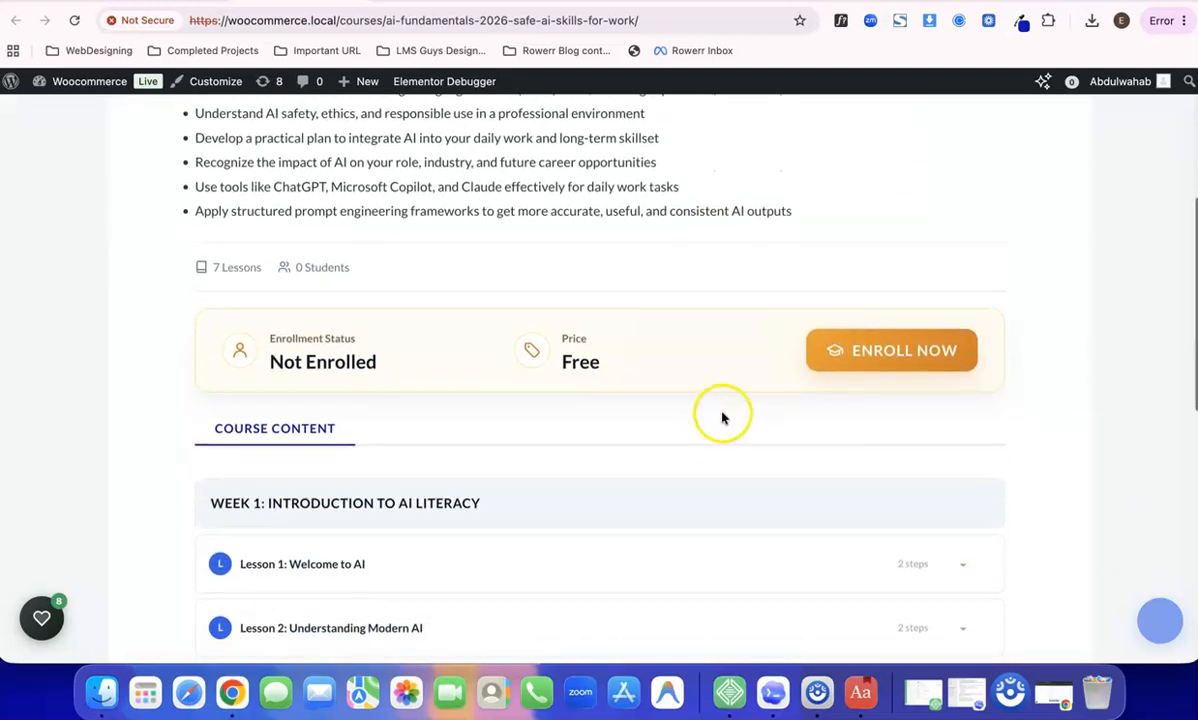
mouse_move(1143, 97)
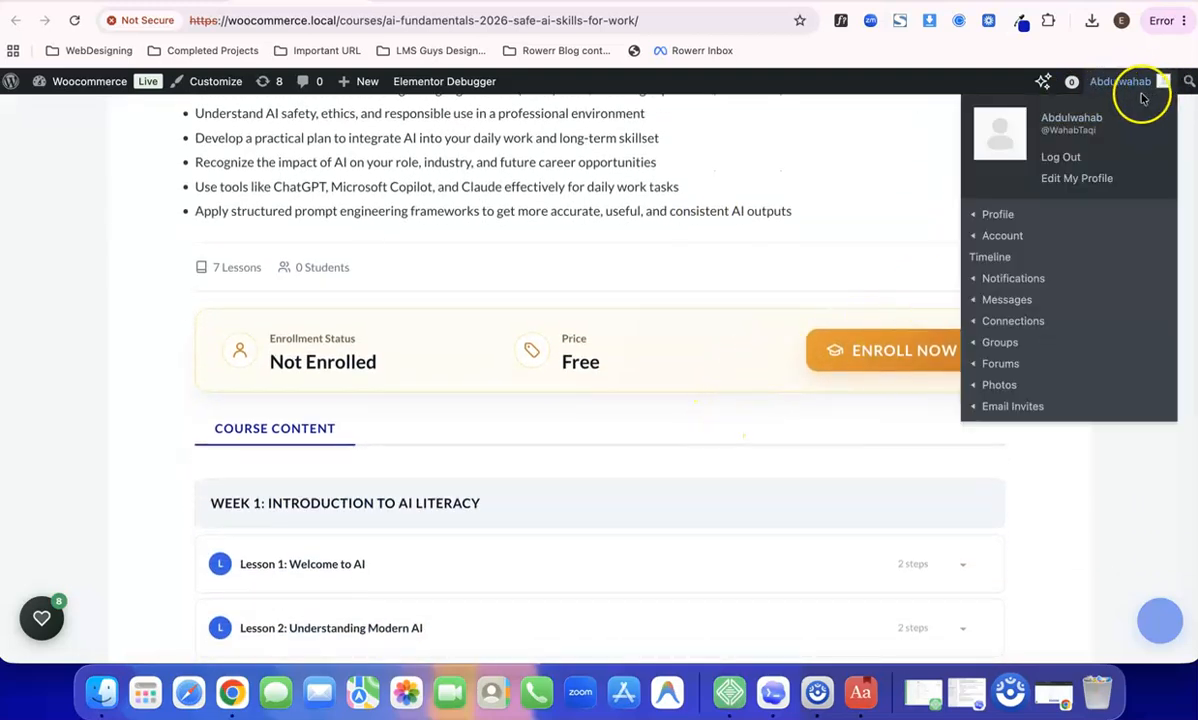
left_click(864, 363)
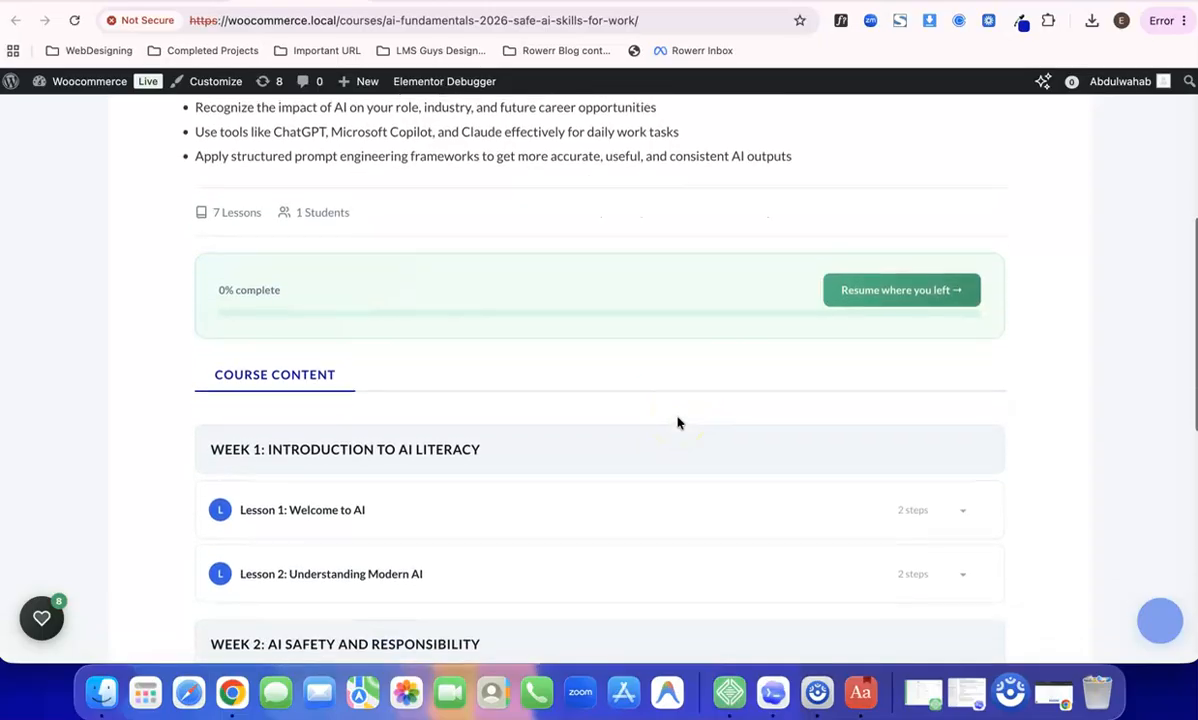
Open "Lesson 1: Welcome to AI" from the Week 1 content and examine its lesson page.
scroll(677, 423, "down", 3)
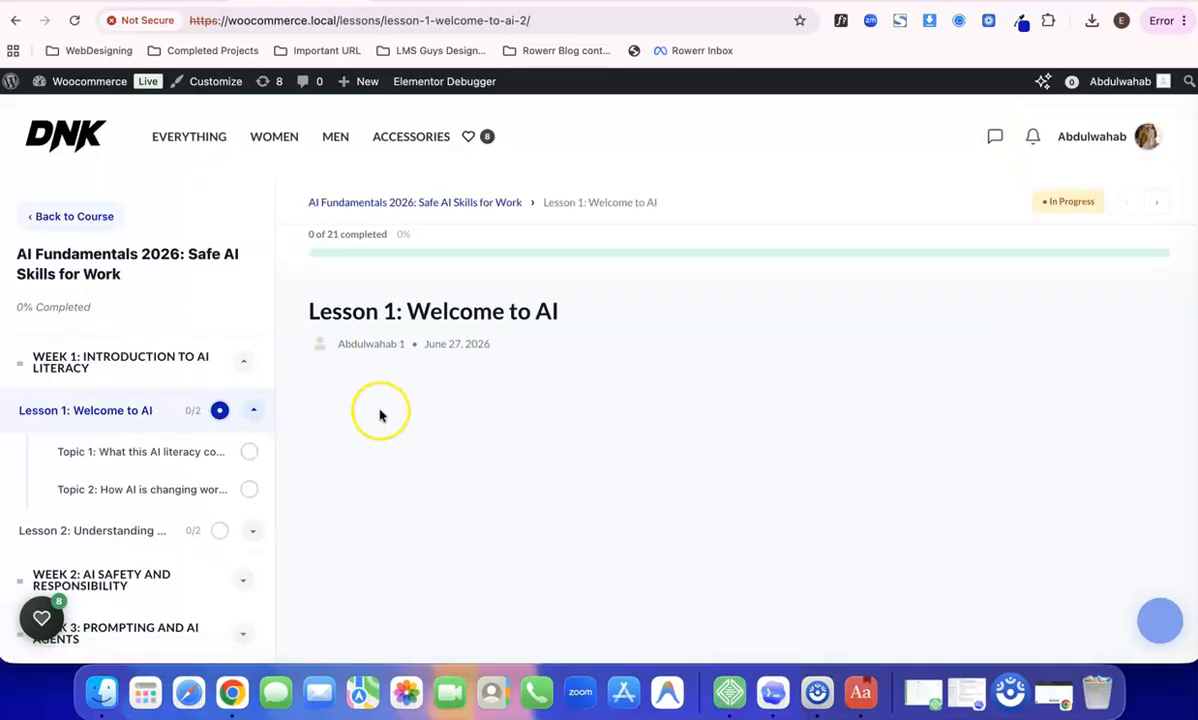
scroll(380, 415, "down", 3)
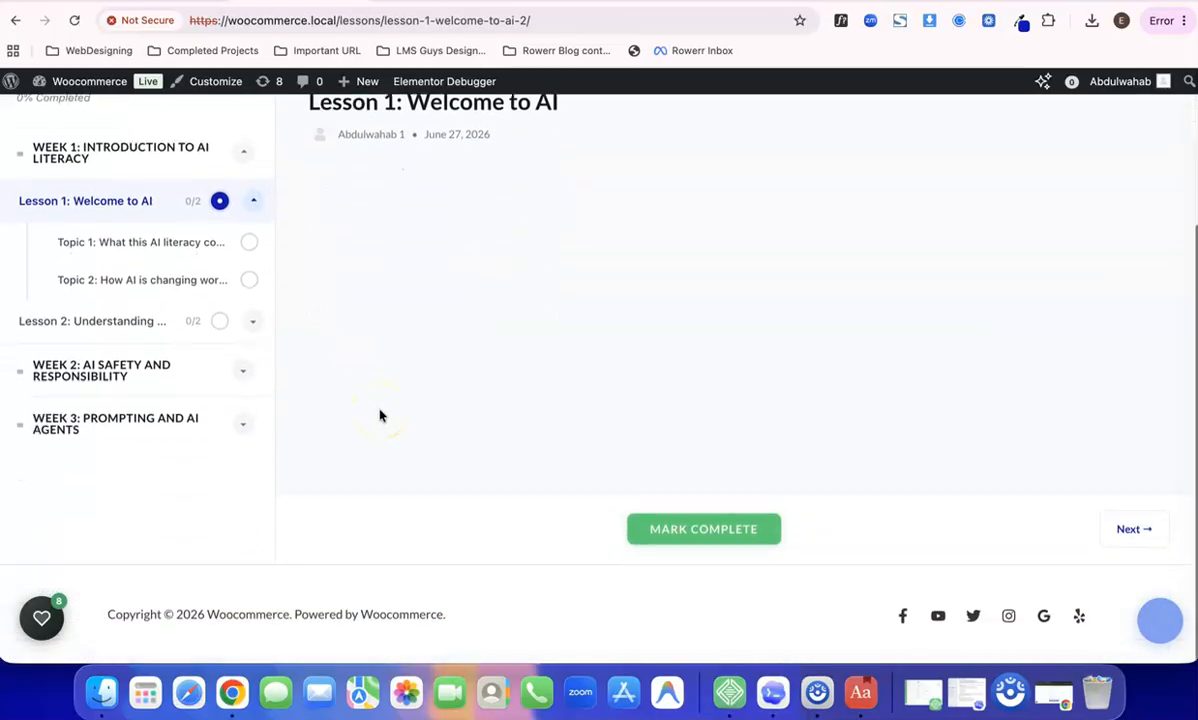
Look over the Lesson 1 page from its progress bar down to its completion controls, checking the content area.
scroll(380, 415, "up", 1)
scroll(380, 415, "up", 1)
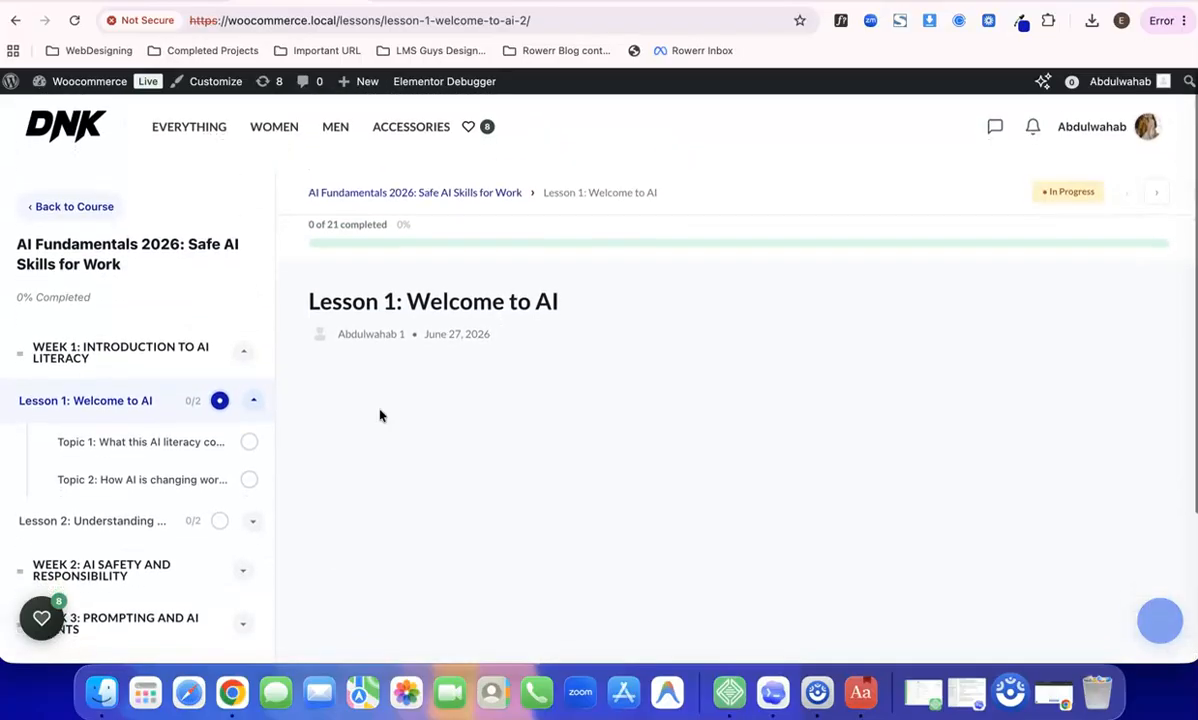
scroll(380, 415, "down", 1)
scroll(380, 415, "up", 2)
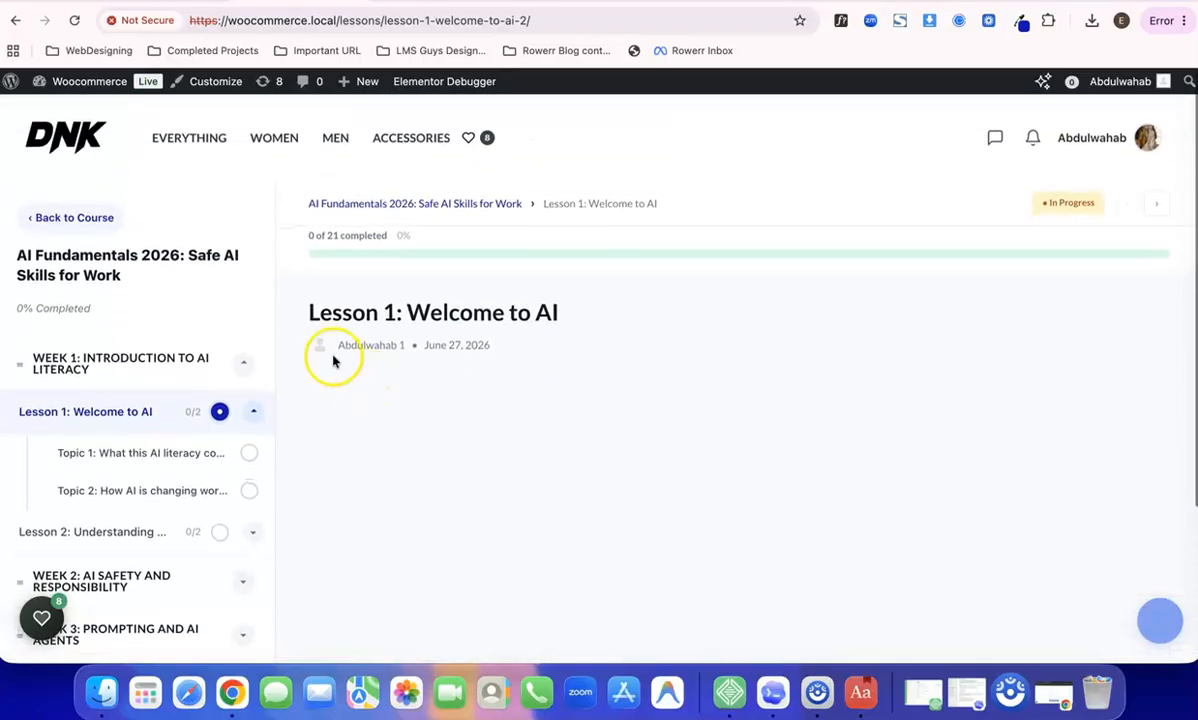
scroll(633, 466, "down", 2)
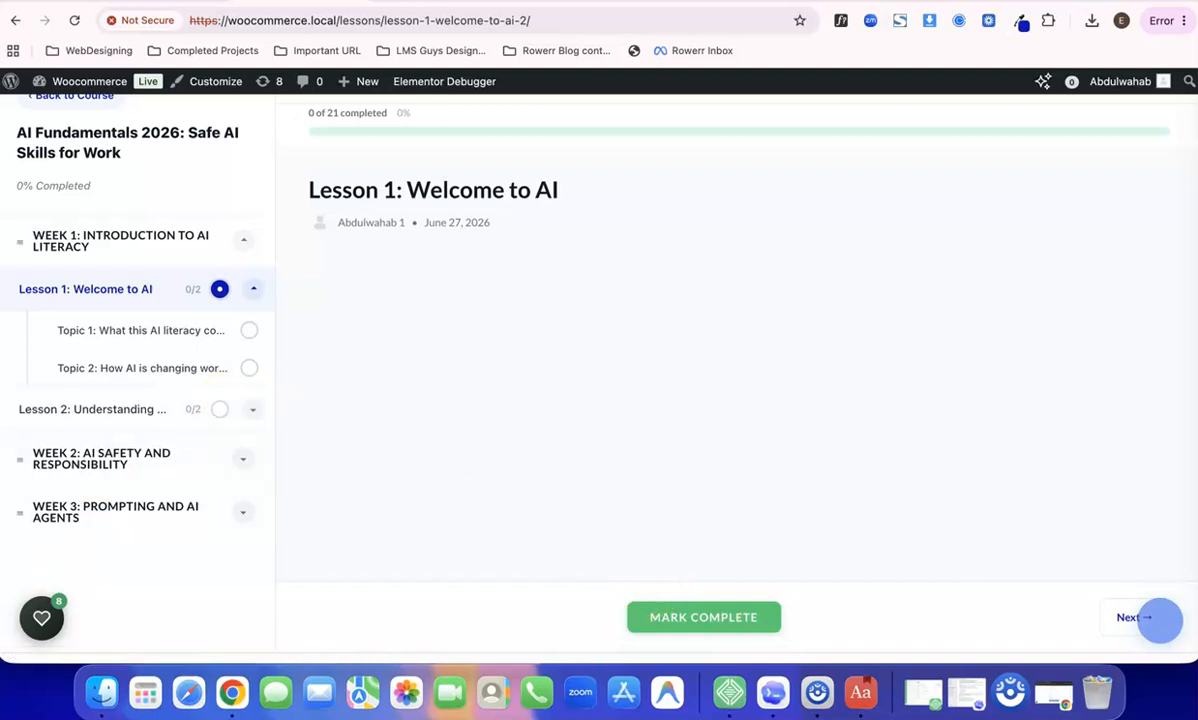
scroll(361, 400, "up", 3)
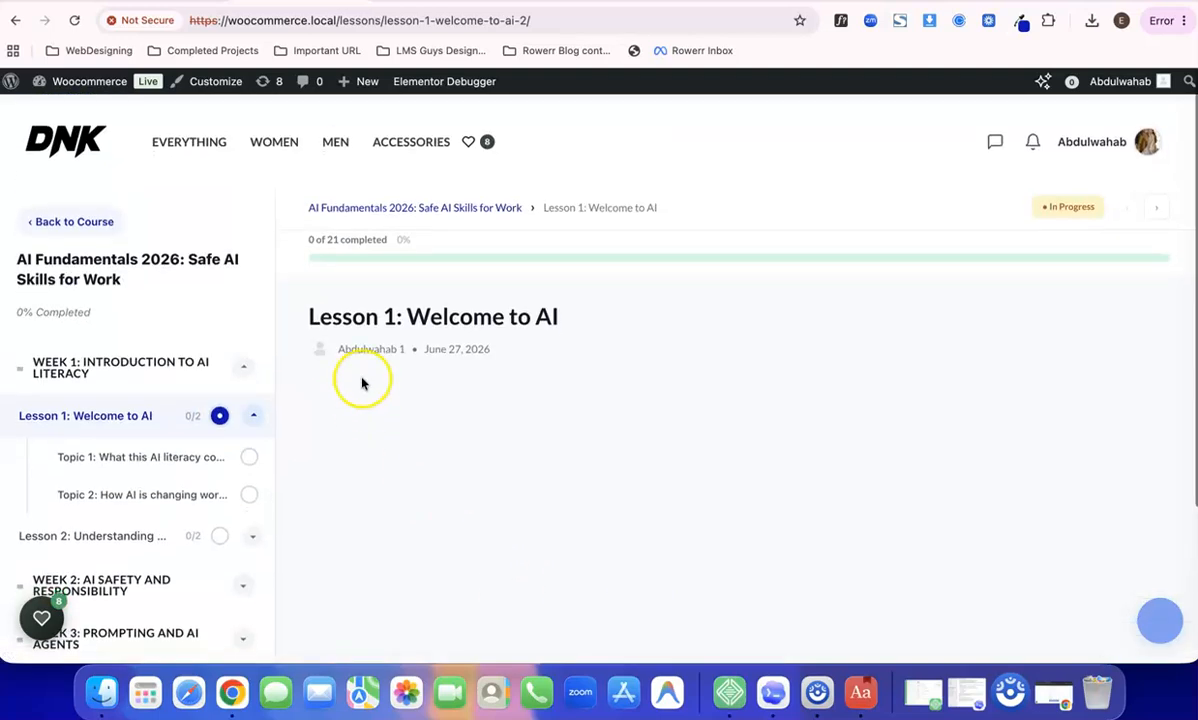
Return to the course editor and review the course builder outline, the course title and the "What you'll learn" description.
left_click(391, 200)
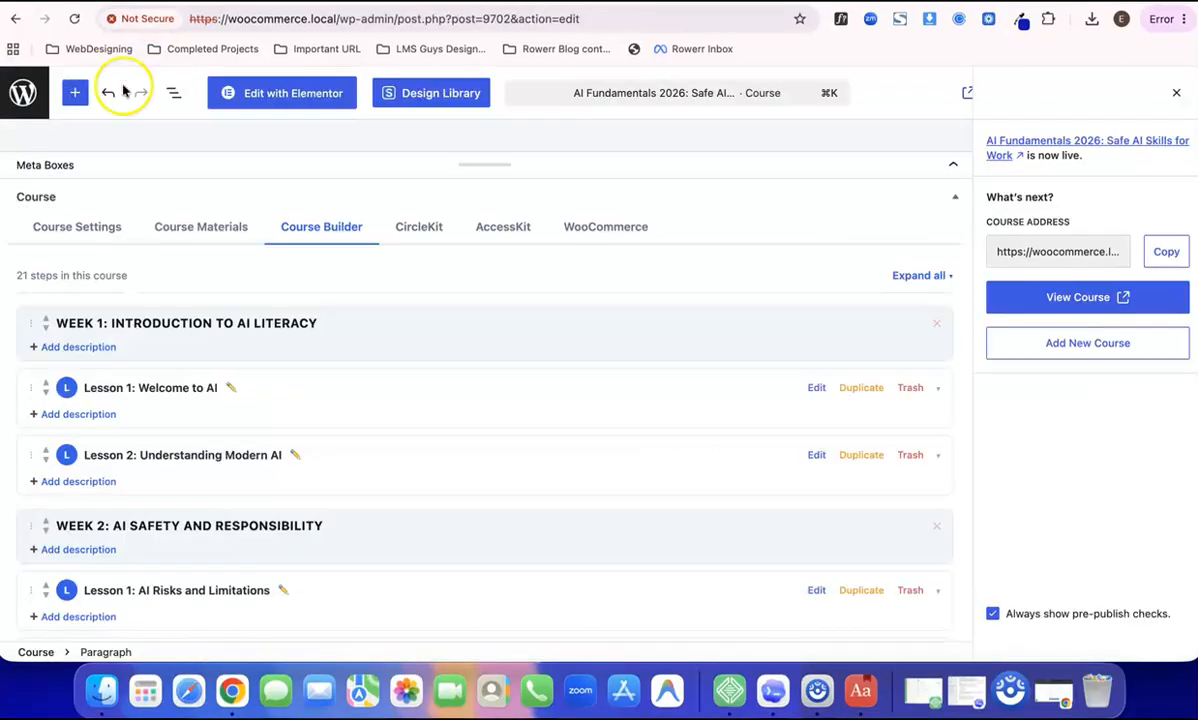
scroll(195, 305, "down", 1)
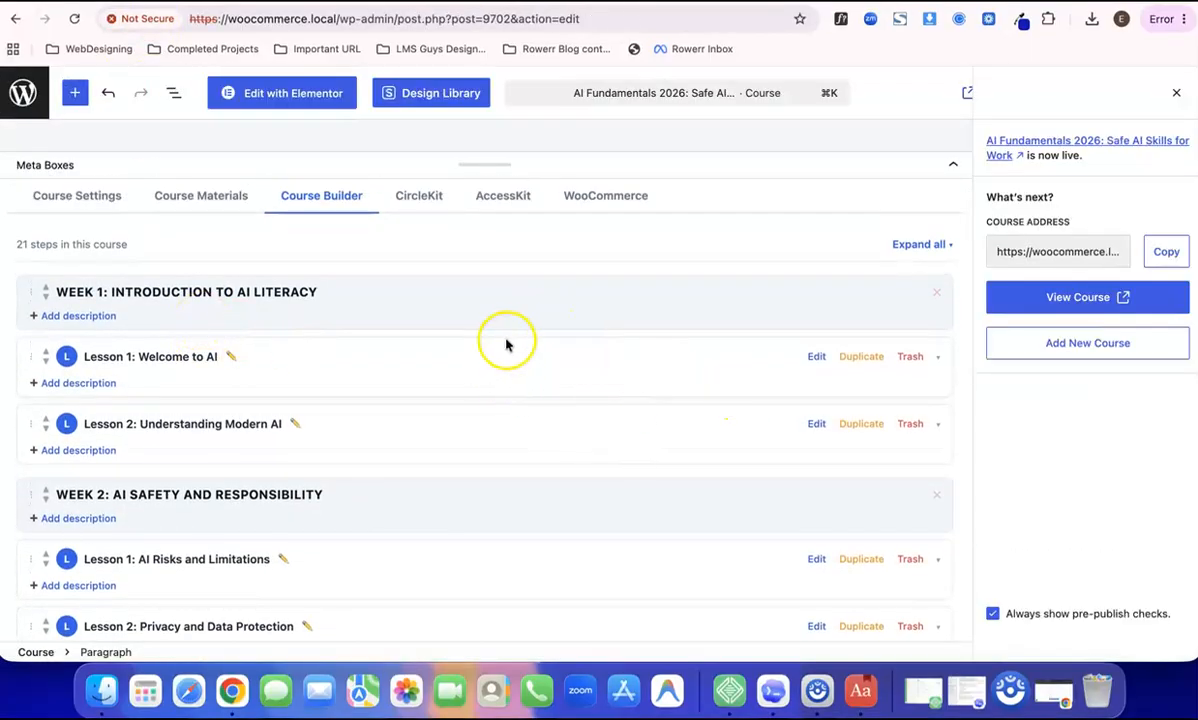
scroll(508, 342, "up", 1)
left_click_drag(503, 163, 513, 656)
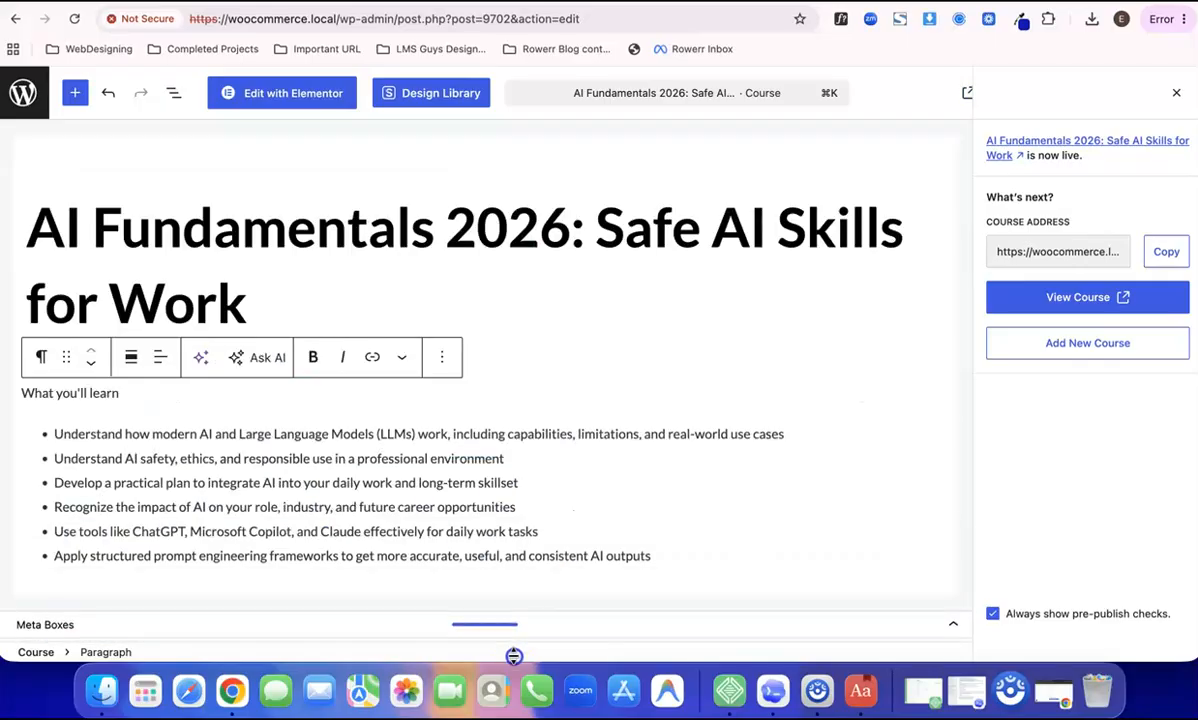
left_click(183, 232)
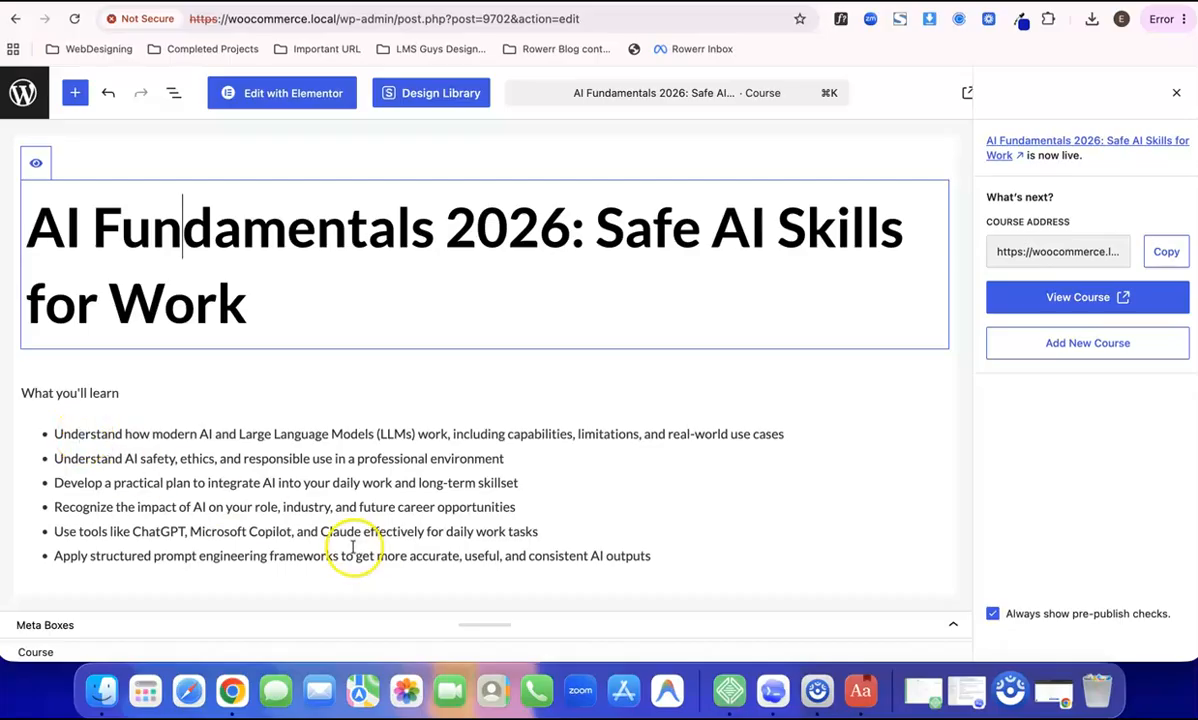
scroll(346, 545, "down", 1)
scroll(346, 545, "down", 5)
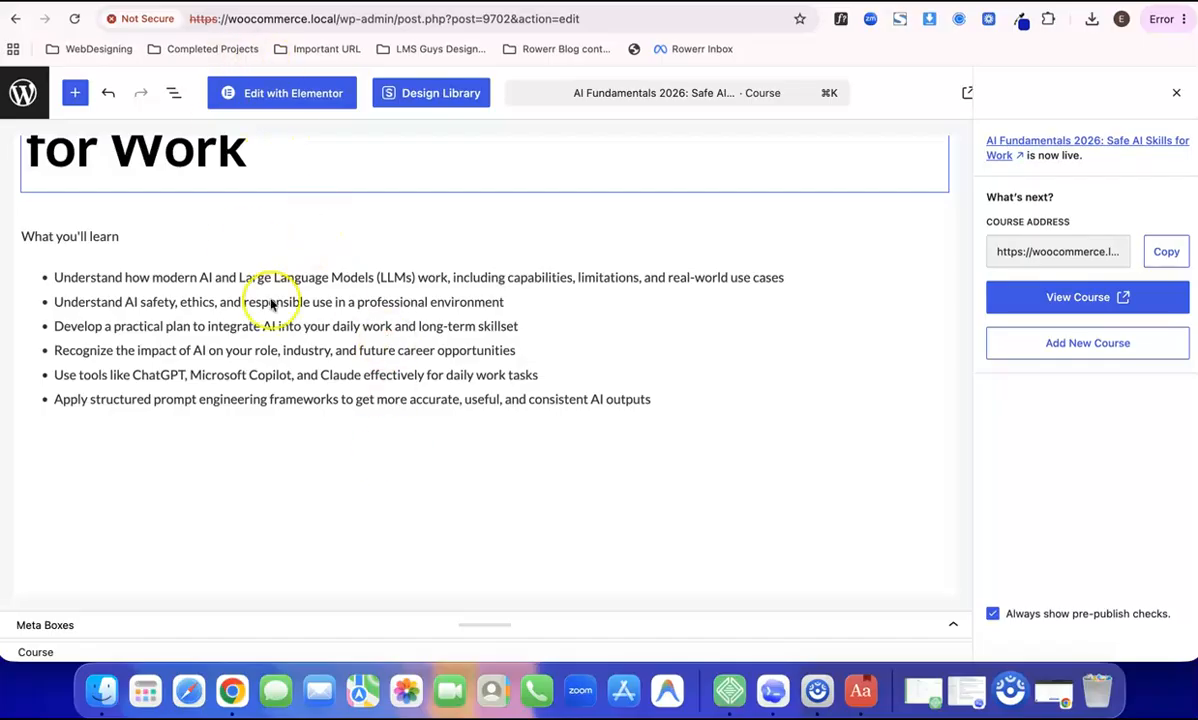
scroll(243, 241, "up", 5)
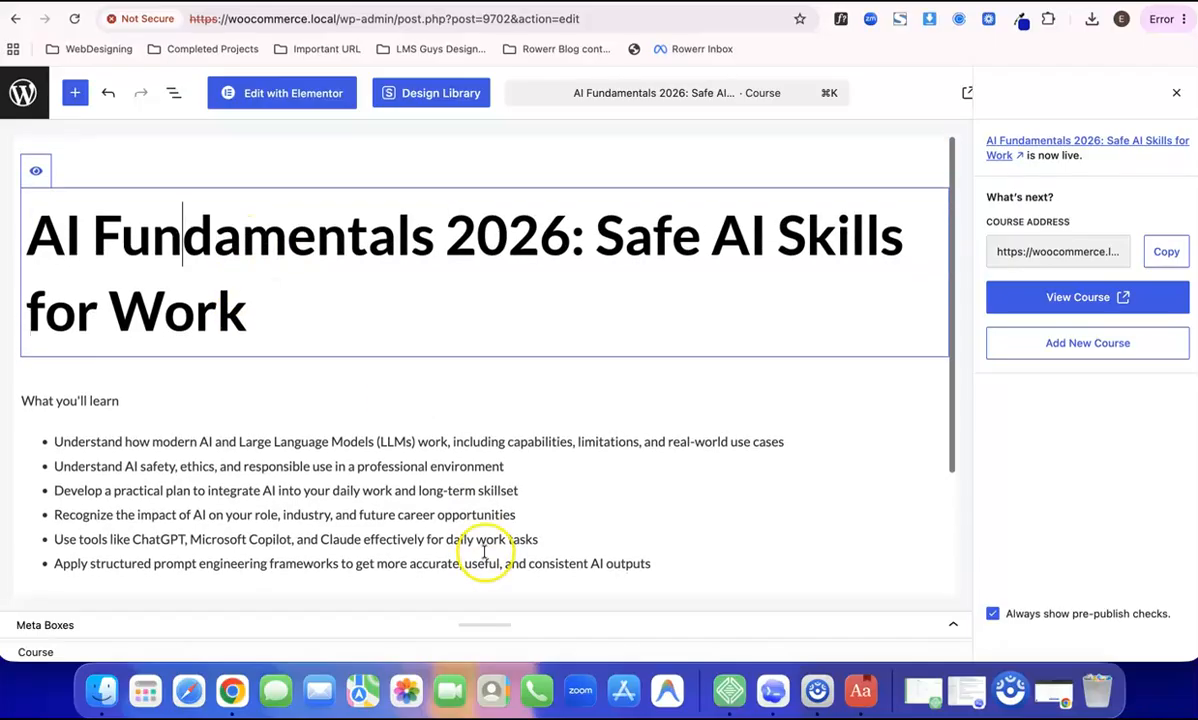
Open "Lesson 1: Welcome to AI" for editing from the course builder and enlarge the lesson's content area.
left_click_drag(487, 626, 519, 187)
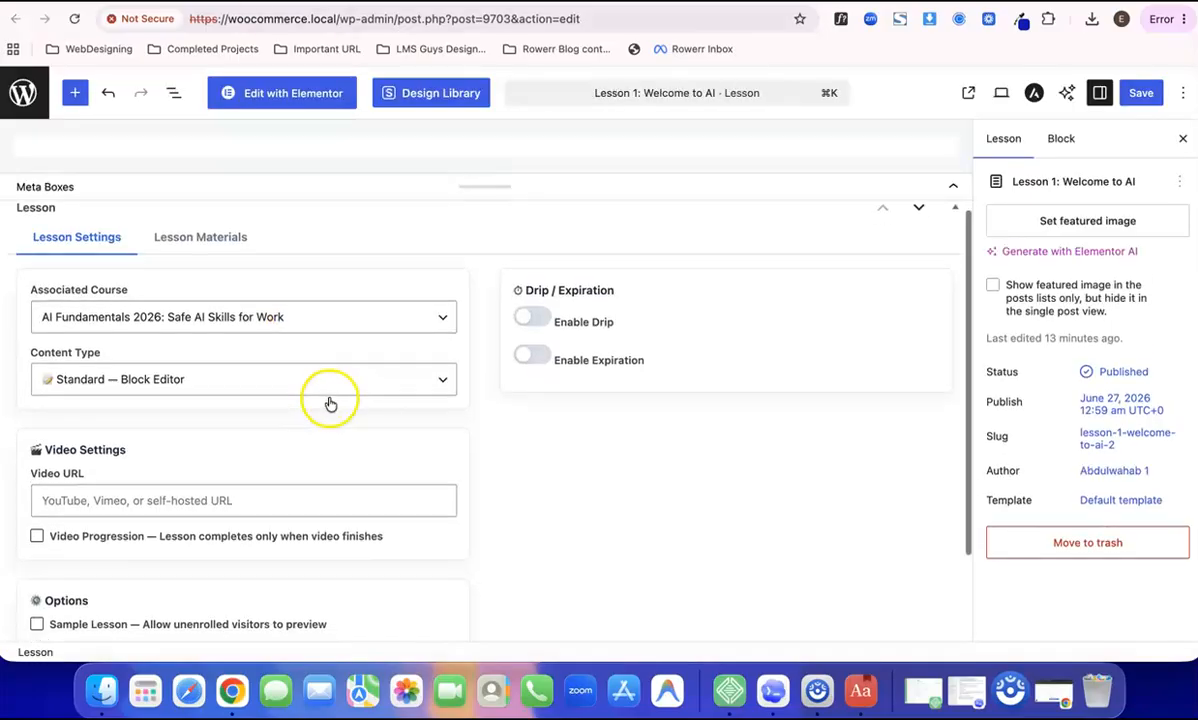
left_click_drag(485, 188, 481, 553)
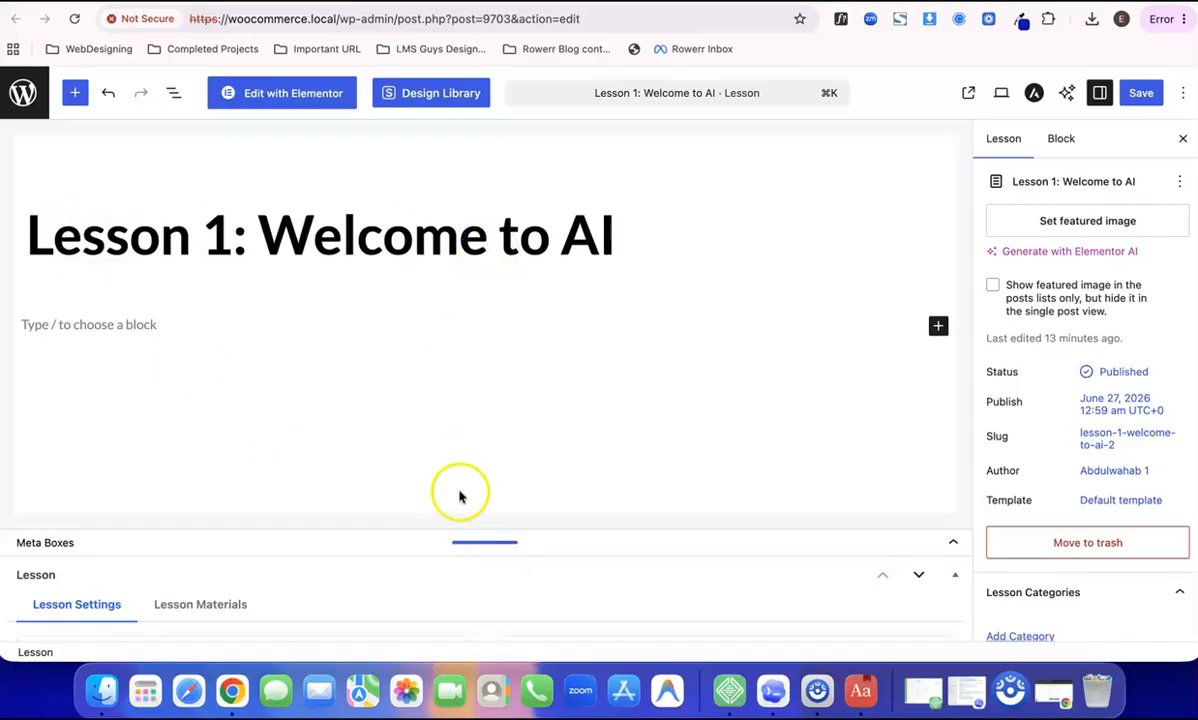
left_click_drag(470, 545, 470, 580)
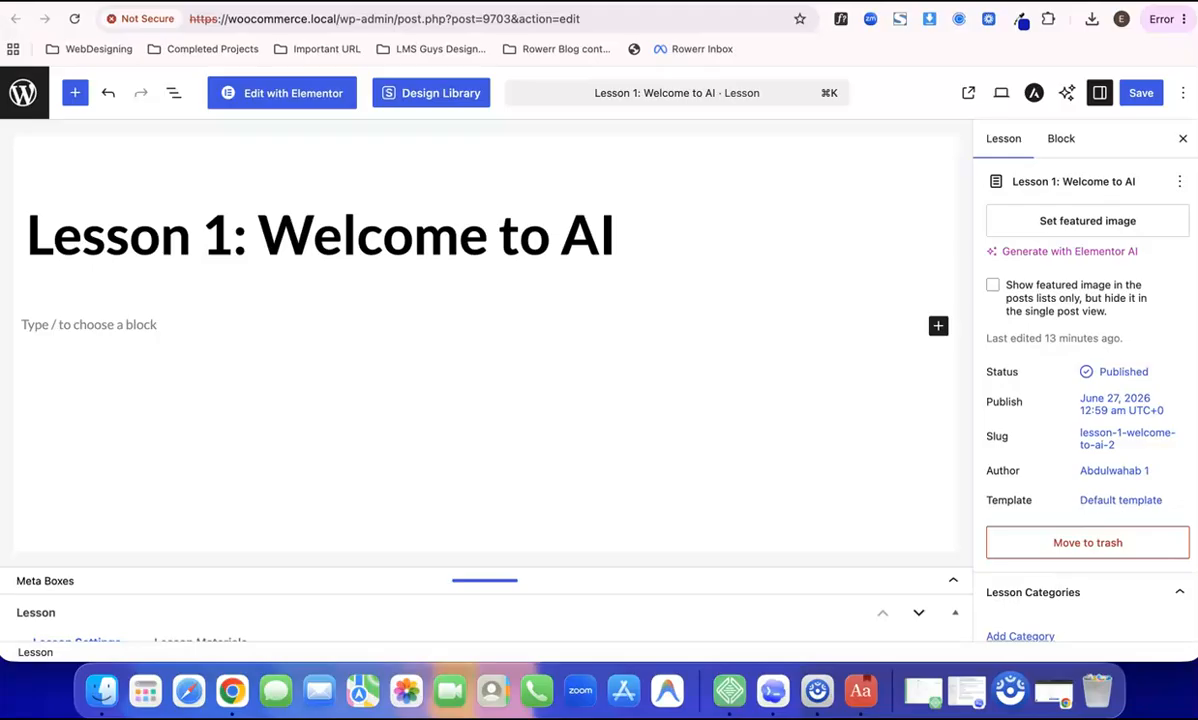
Switch to the LearnNova Google Docs document and copy Lesson 1's introduction paragraph together with its YouTube link.
key("ctrl+Tab")
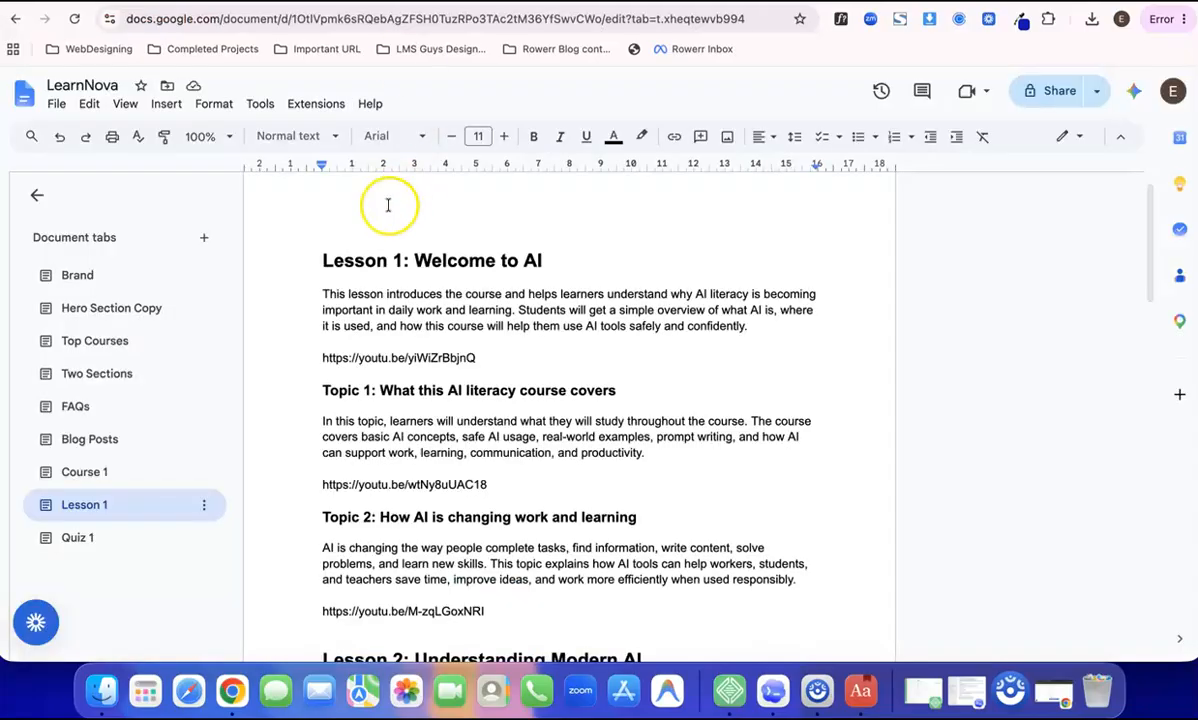
left_click_drag(323, 261, 533, 339)
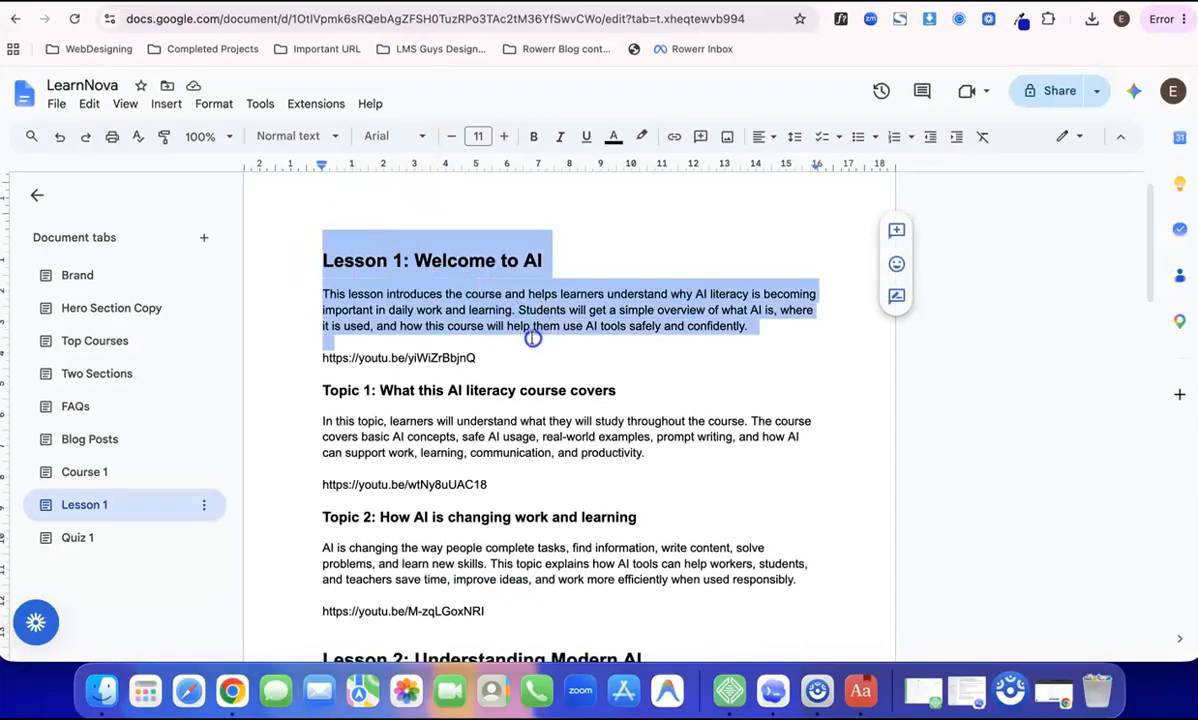
left_click(520, 349)
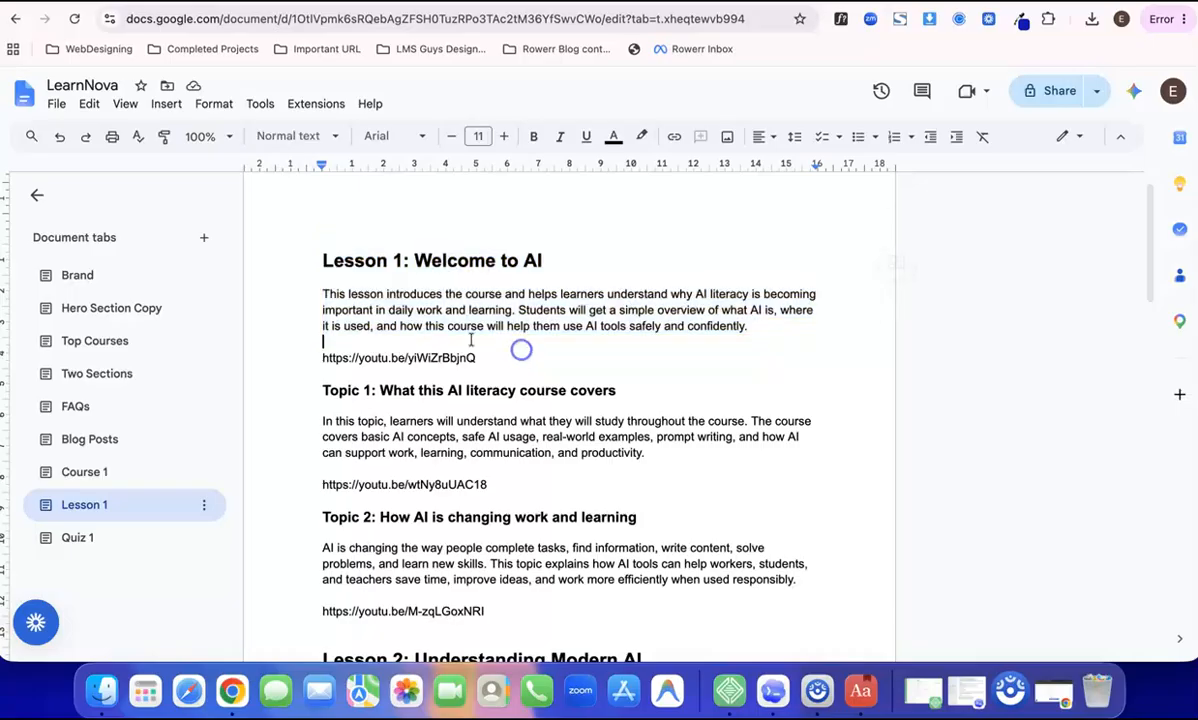
left_click_drag(358, 299, 464, 357)
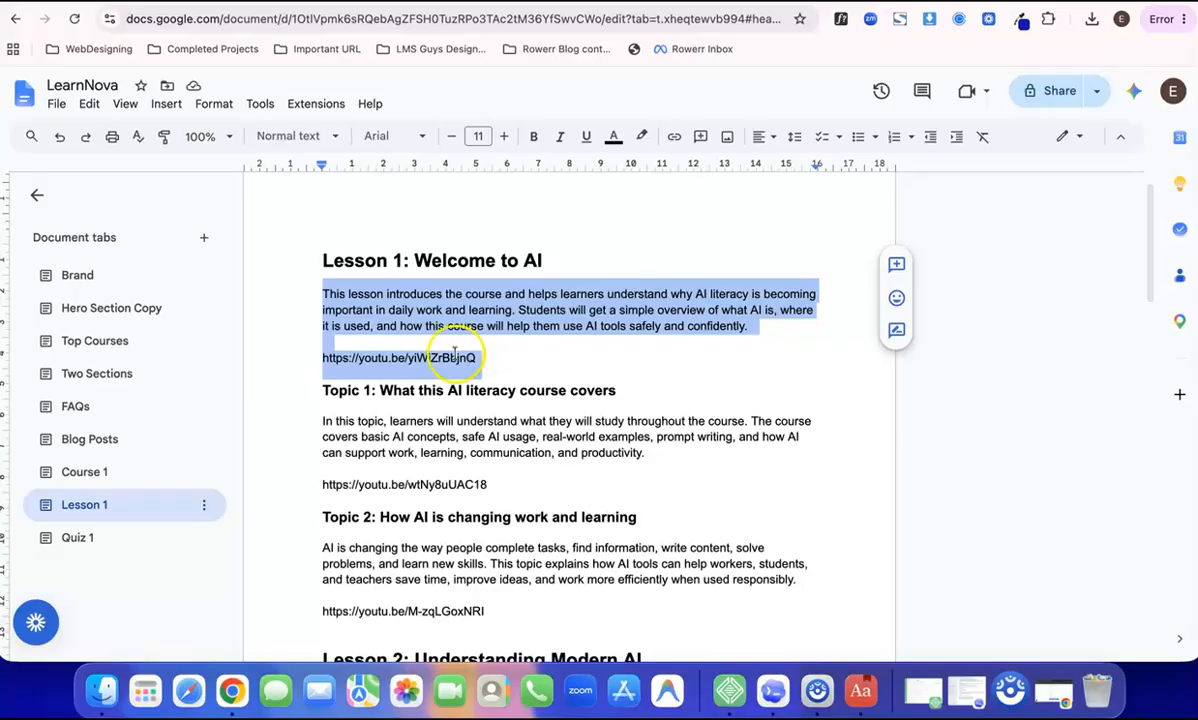
left_click(307, 294)
left_click_drag(342, 297, 586, 330)
key("super+c")
left_click(395, 346)
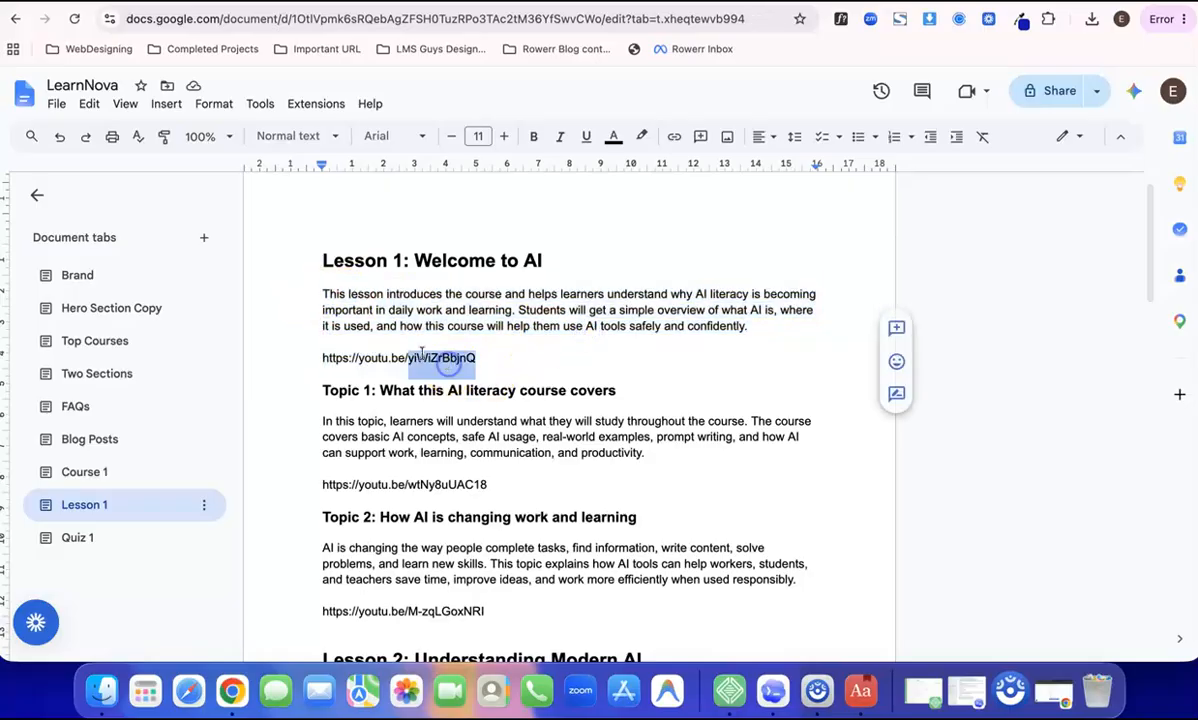
key("ctrl+Tab")
left_click(257, 366)
left_click(250, 342)
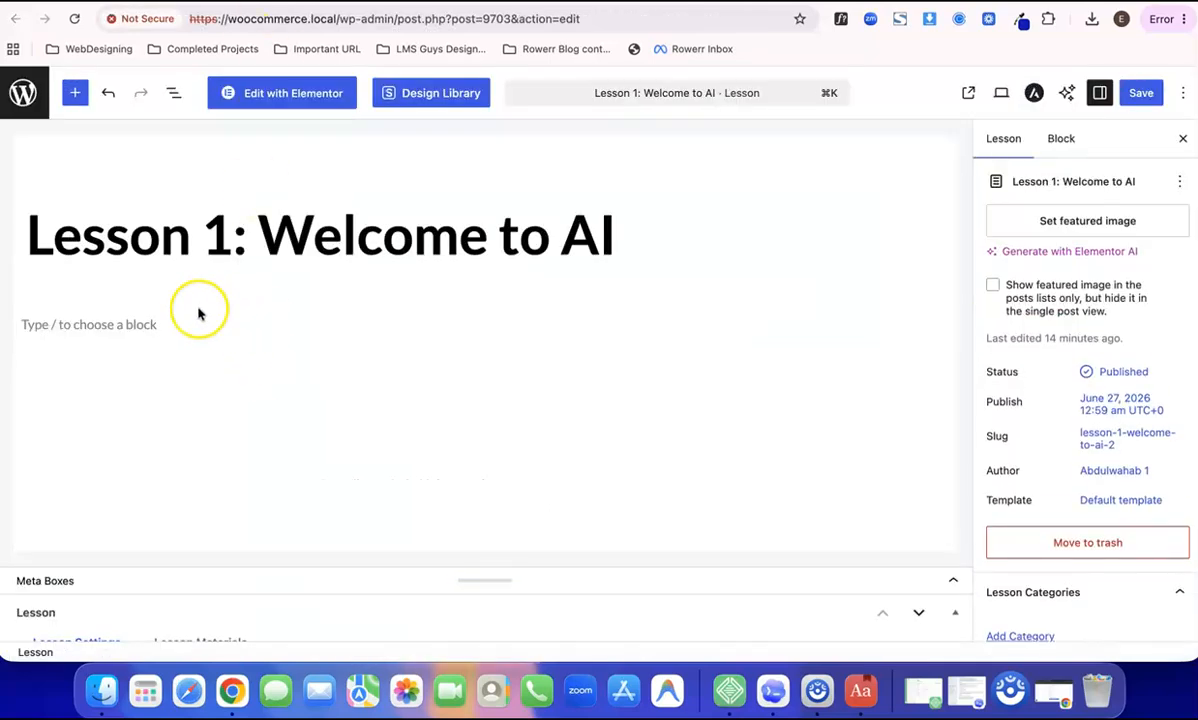
left_click(177, 329)
key("super+v")
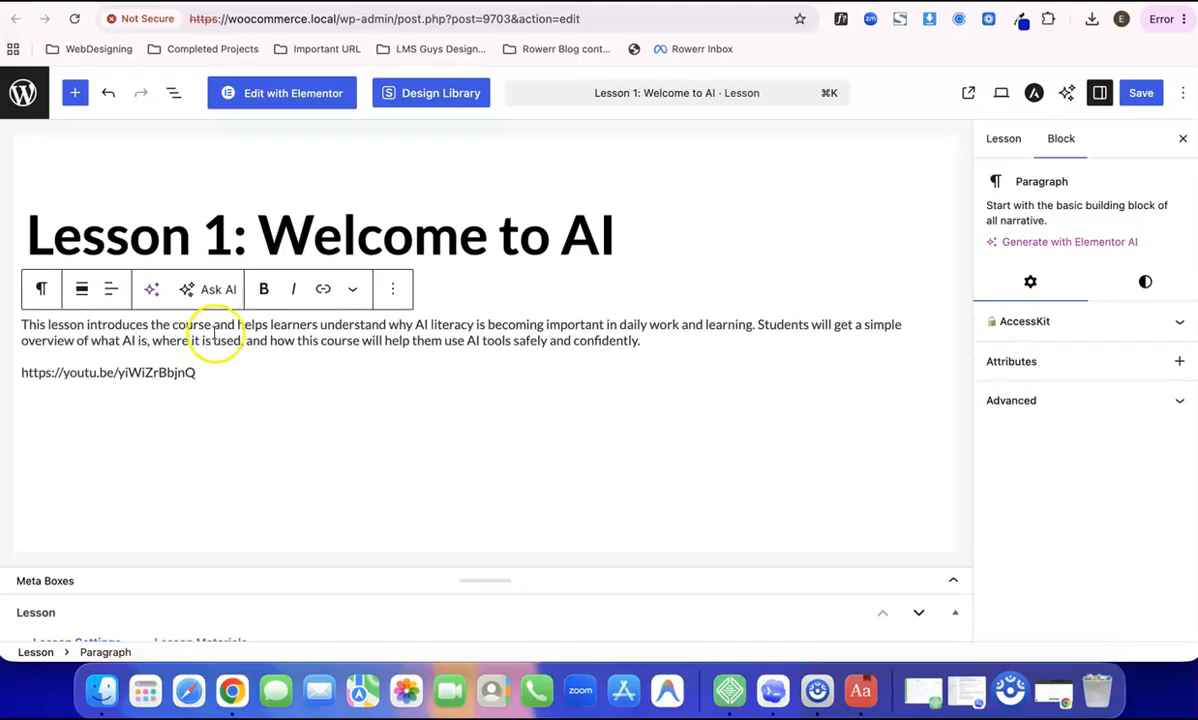
left_click(281, 382)
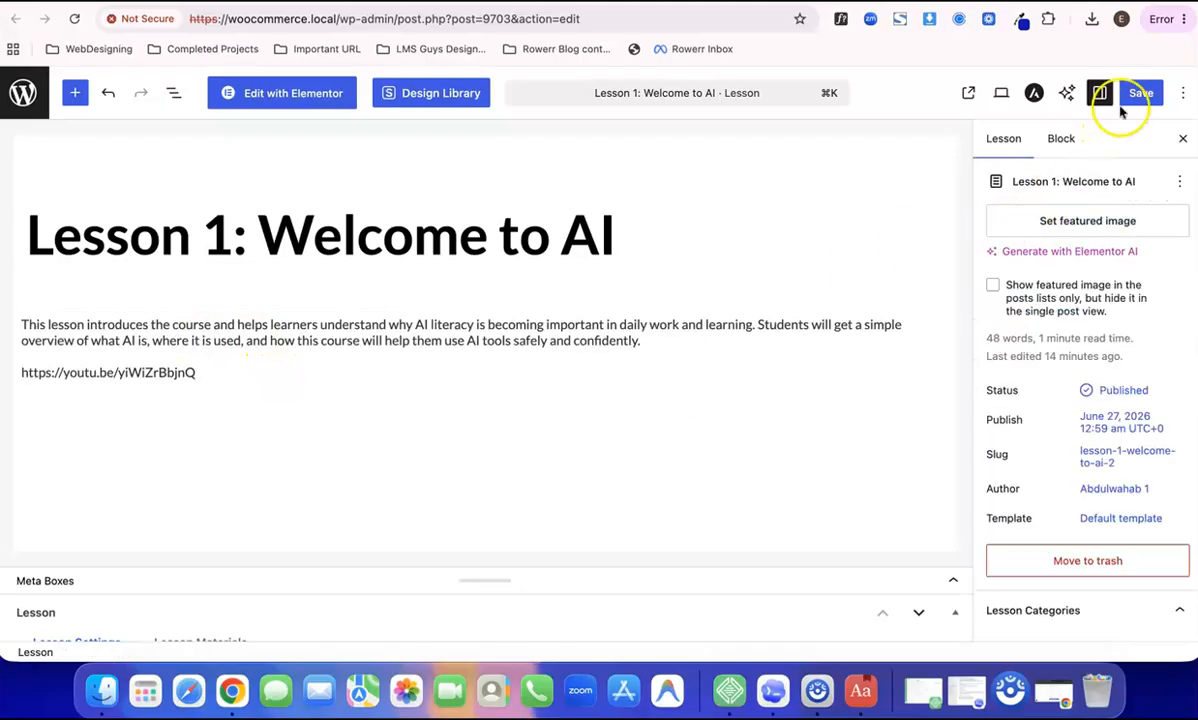